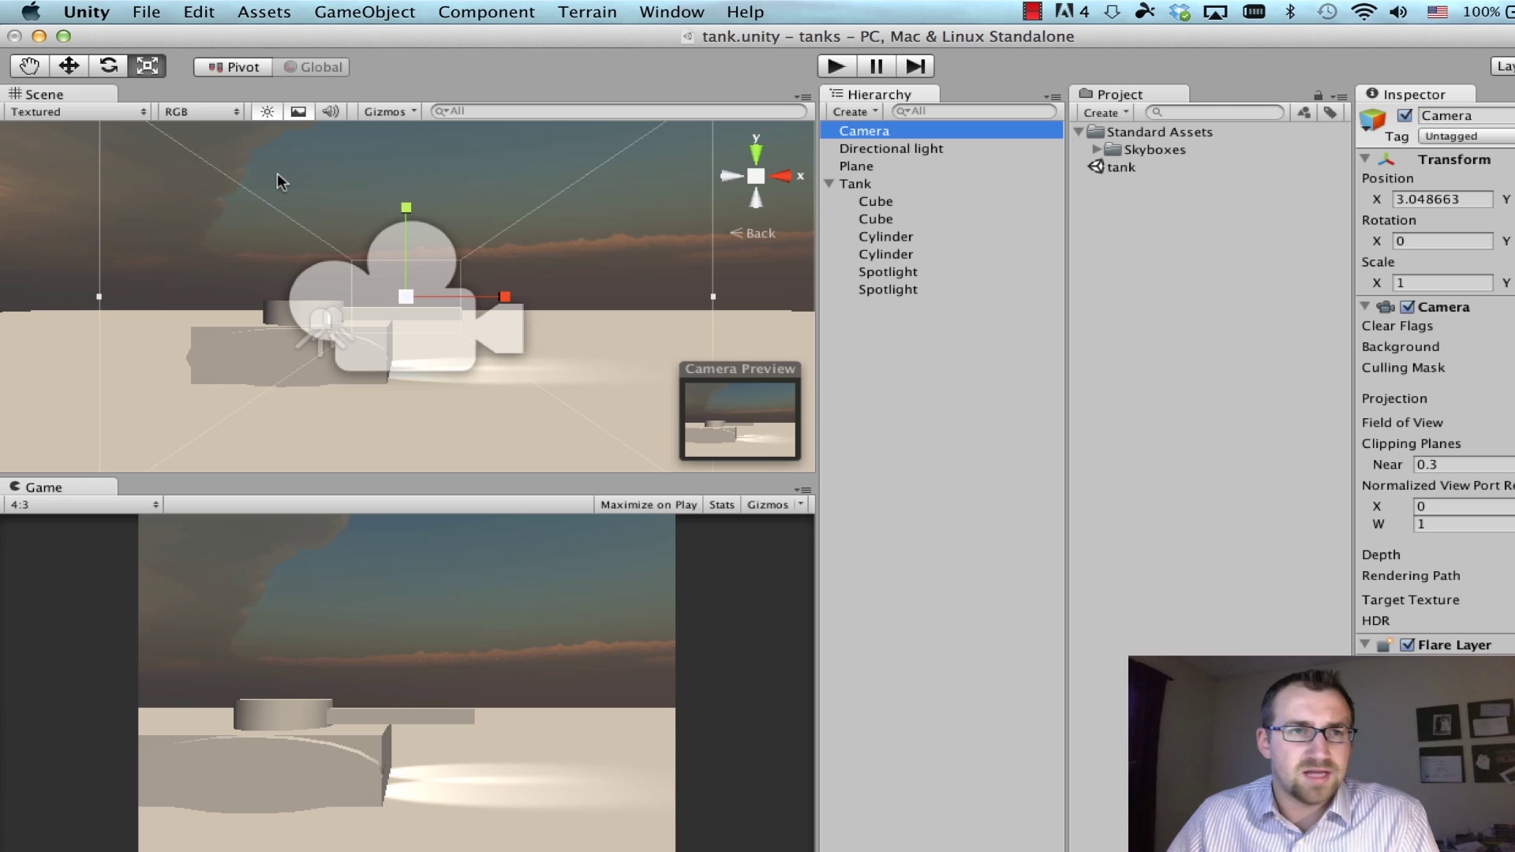
Step: Move the camera along the X axis closer to the tank, to about X 2.71
left_click(68, 68)
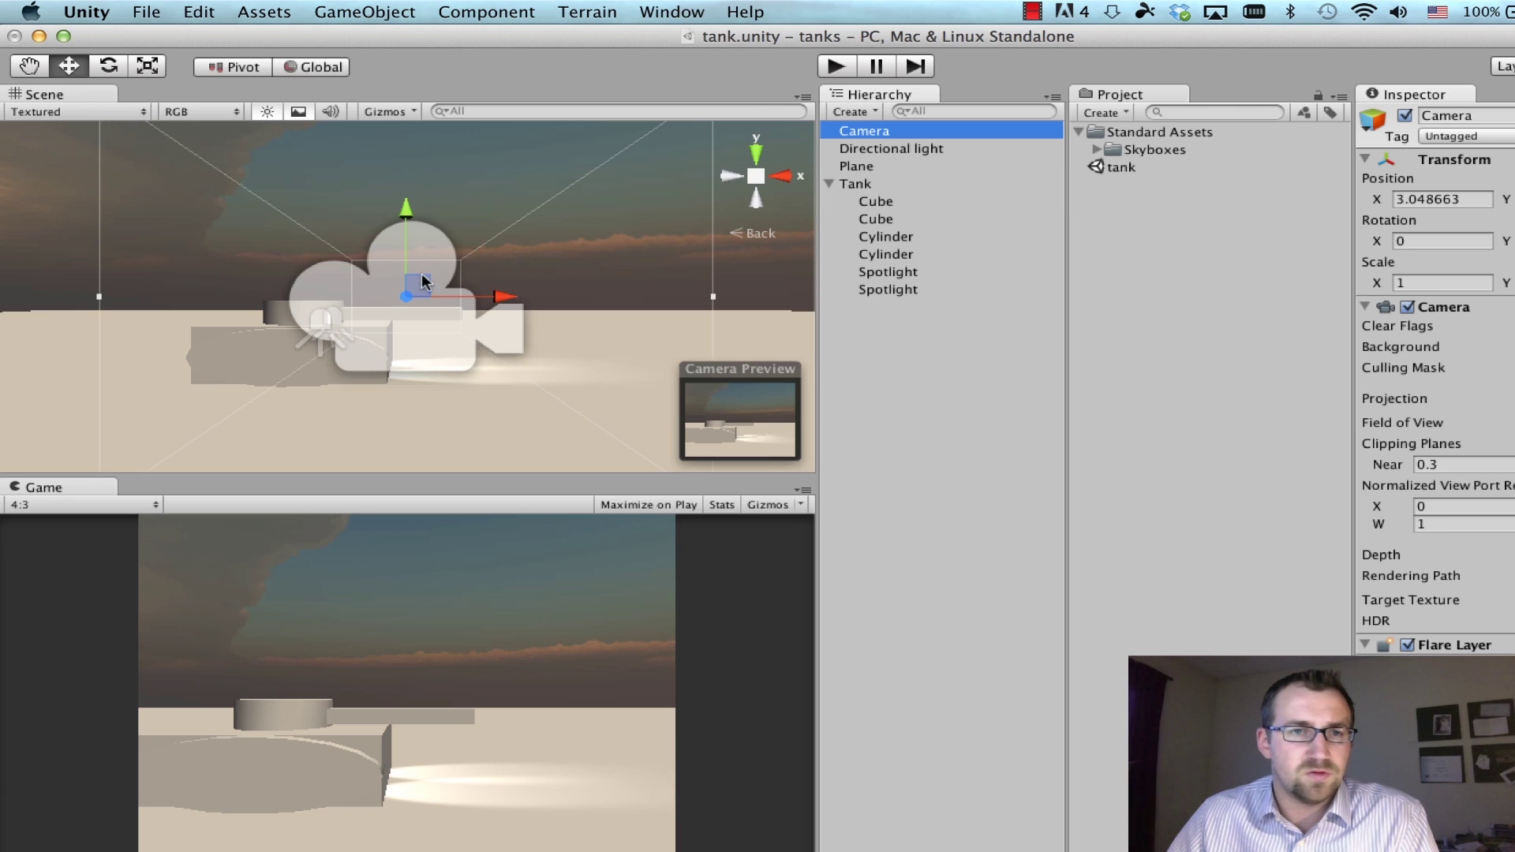
left_click(406, 304)
left_click(416, 323)
left_click(464, 316)
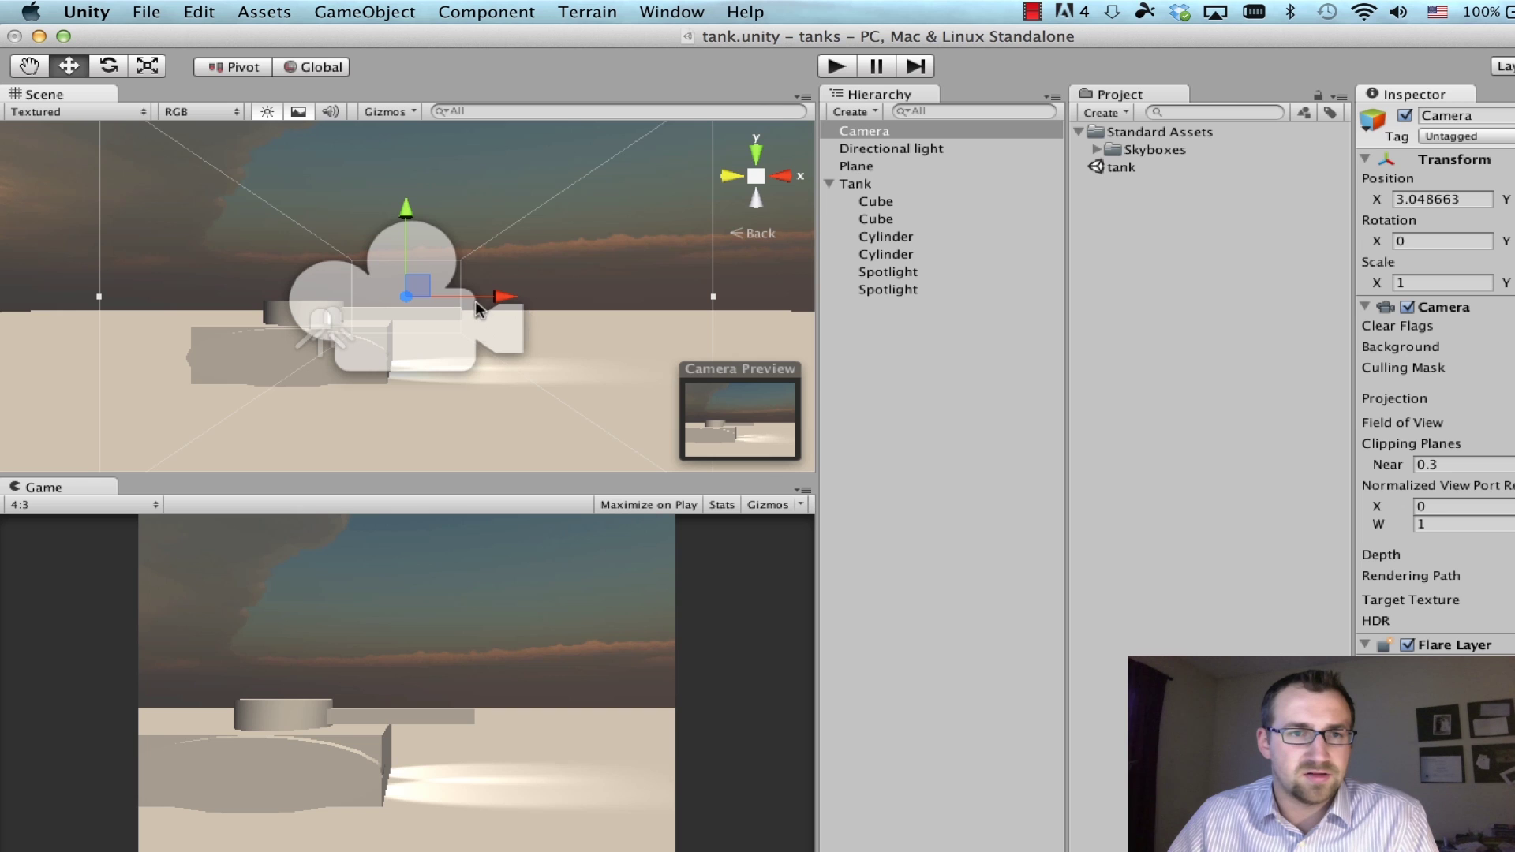
left_click_drag(494, 297, 379, 263)
scroll(379, 263, "down", 3)
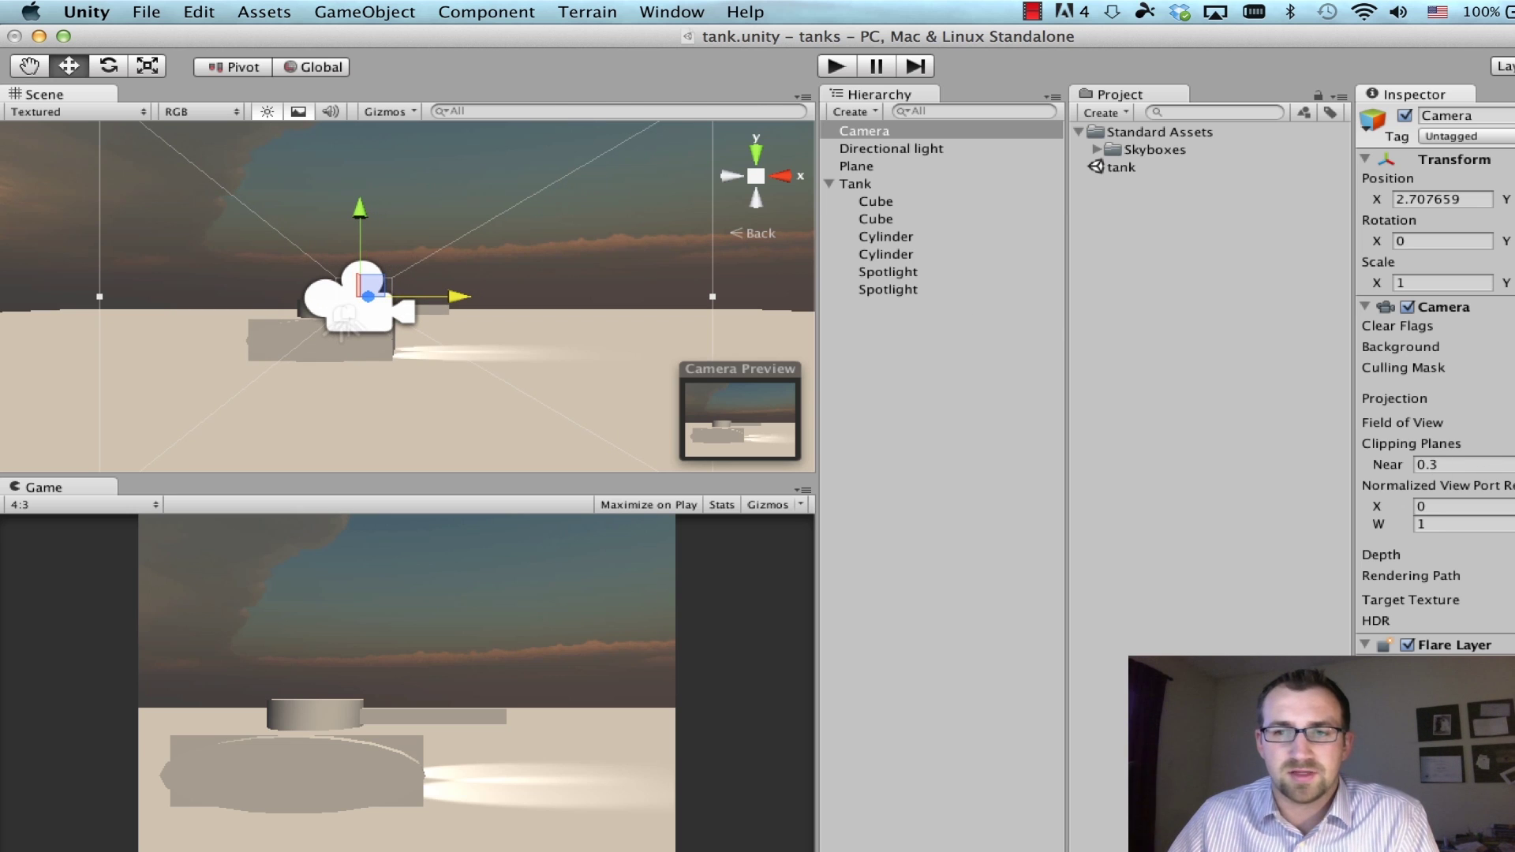
Step: Try widening the camera's field of view to 139, and narrow it back to a close framing of the tank
left_click_drag(1514, 426, 1514, 426)
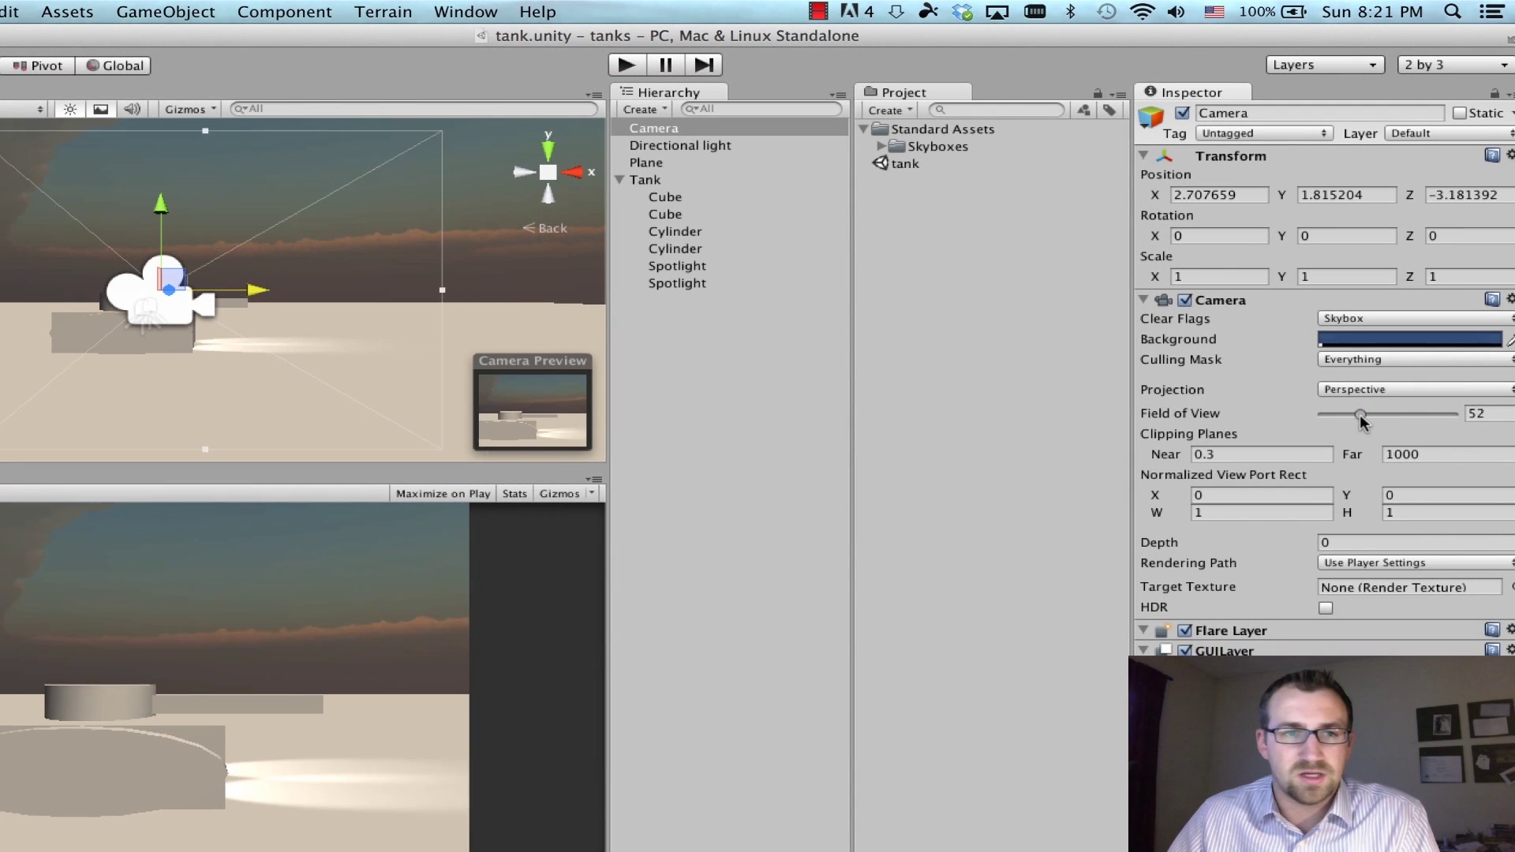
left_click_drag(1360, 416, 1427, 414)
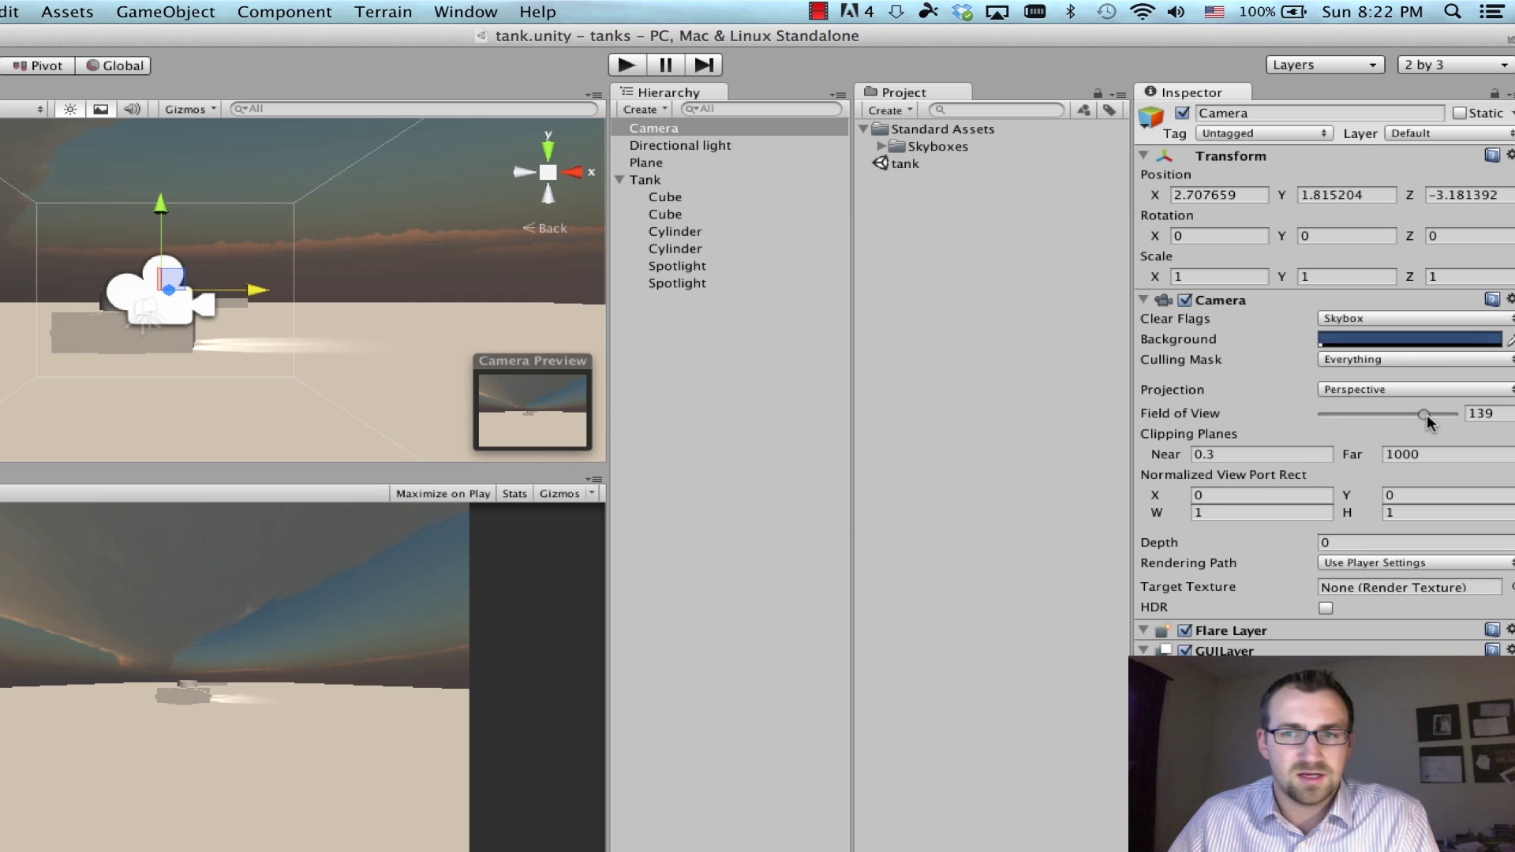
left_click_drag(1426, 415, 1364, 415)
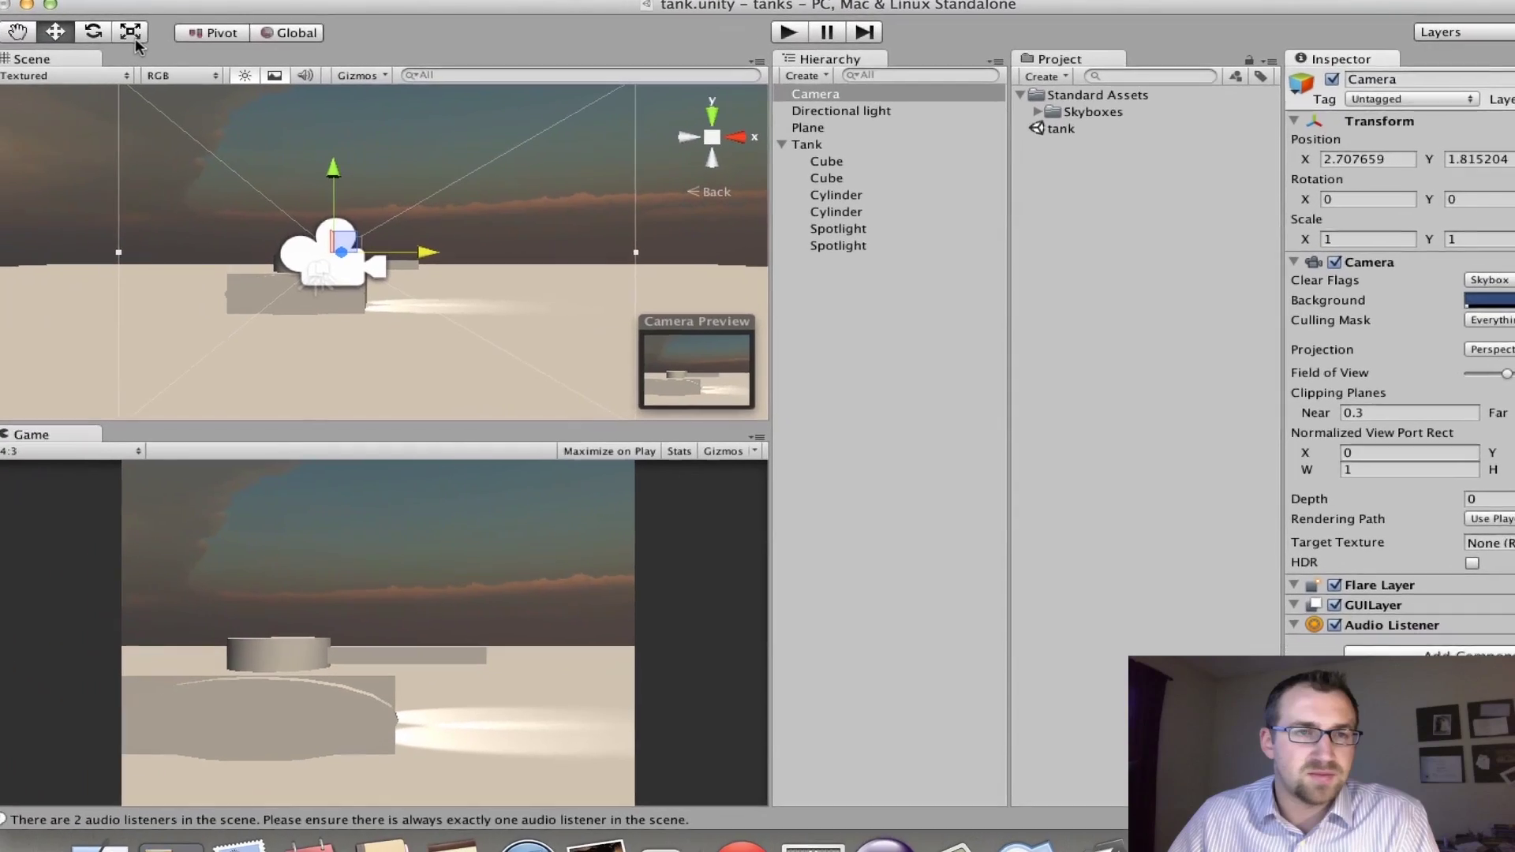
Step: Narrow the camera's field of view to about 38.4 in the scene and scale the camera along X to about 0.91
left_click(142, 32)
left_click_drag(648, 251, 691, 251)
left_click_drag(518, 301, 386, 300)
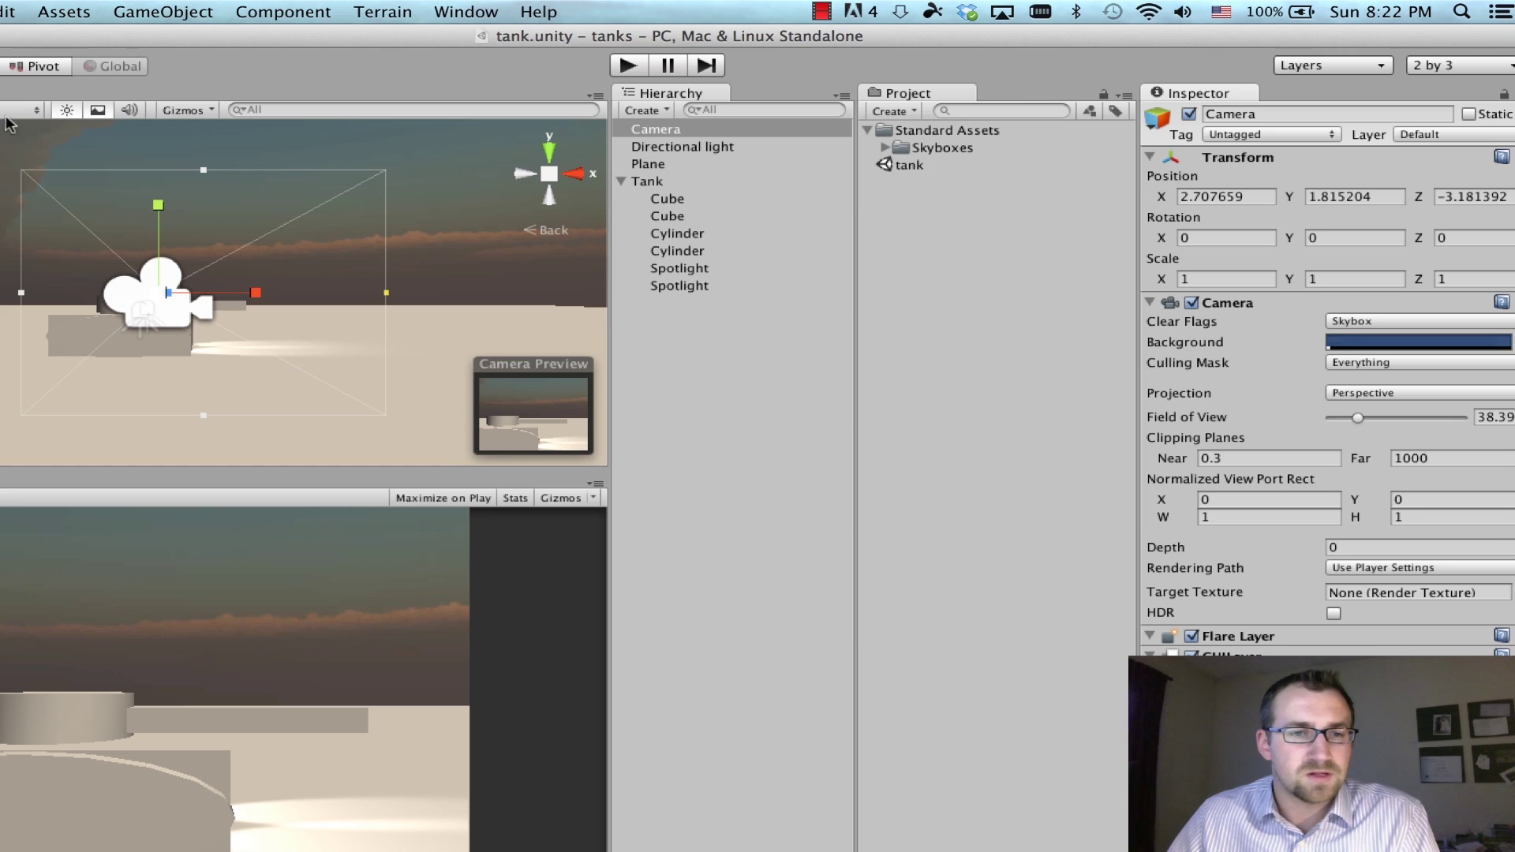
left_click_drag(256, 292, 253, 301)
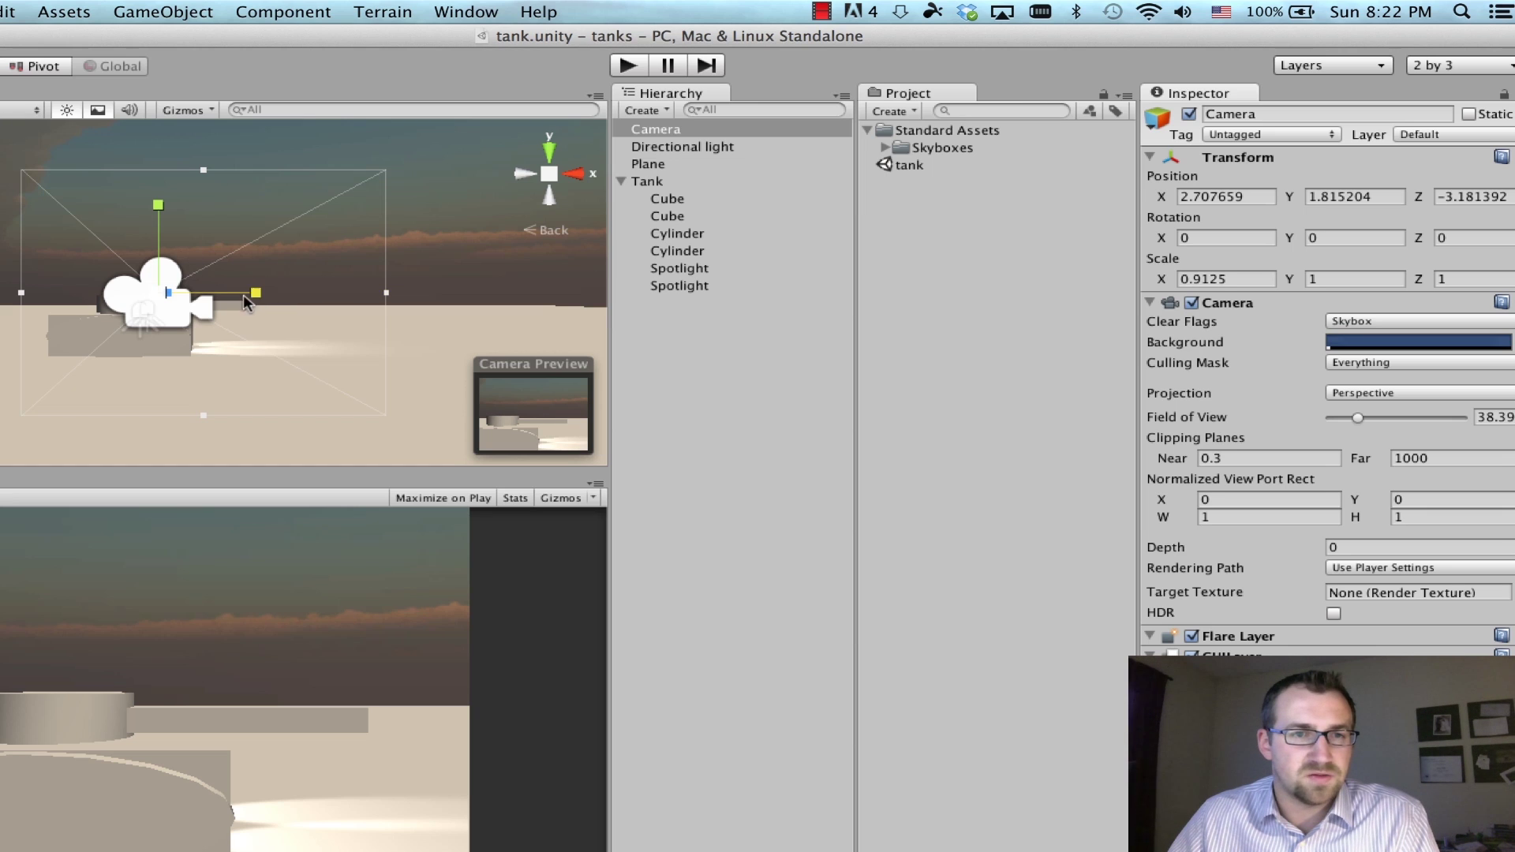
Step: Rename the camera as Camera1
left_click(1275, 115)
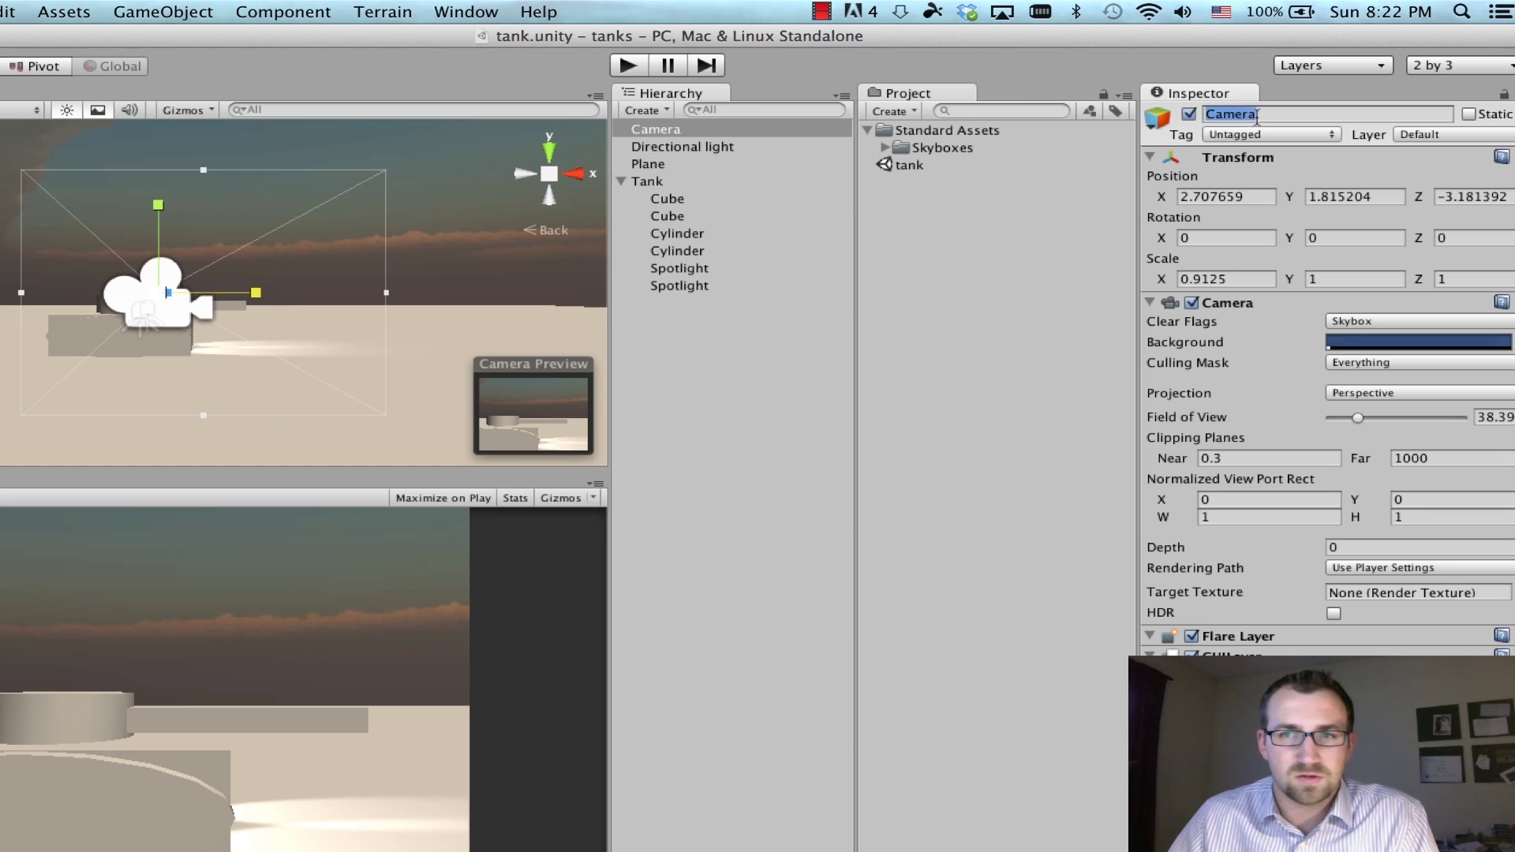
type("1")
key("Return")
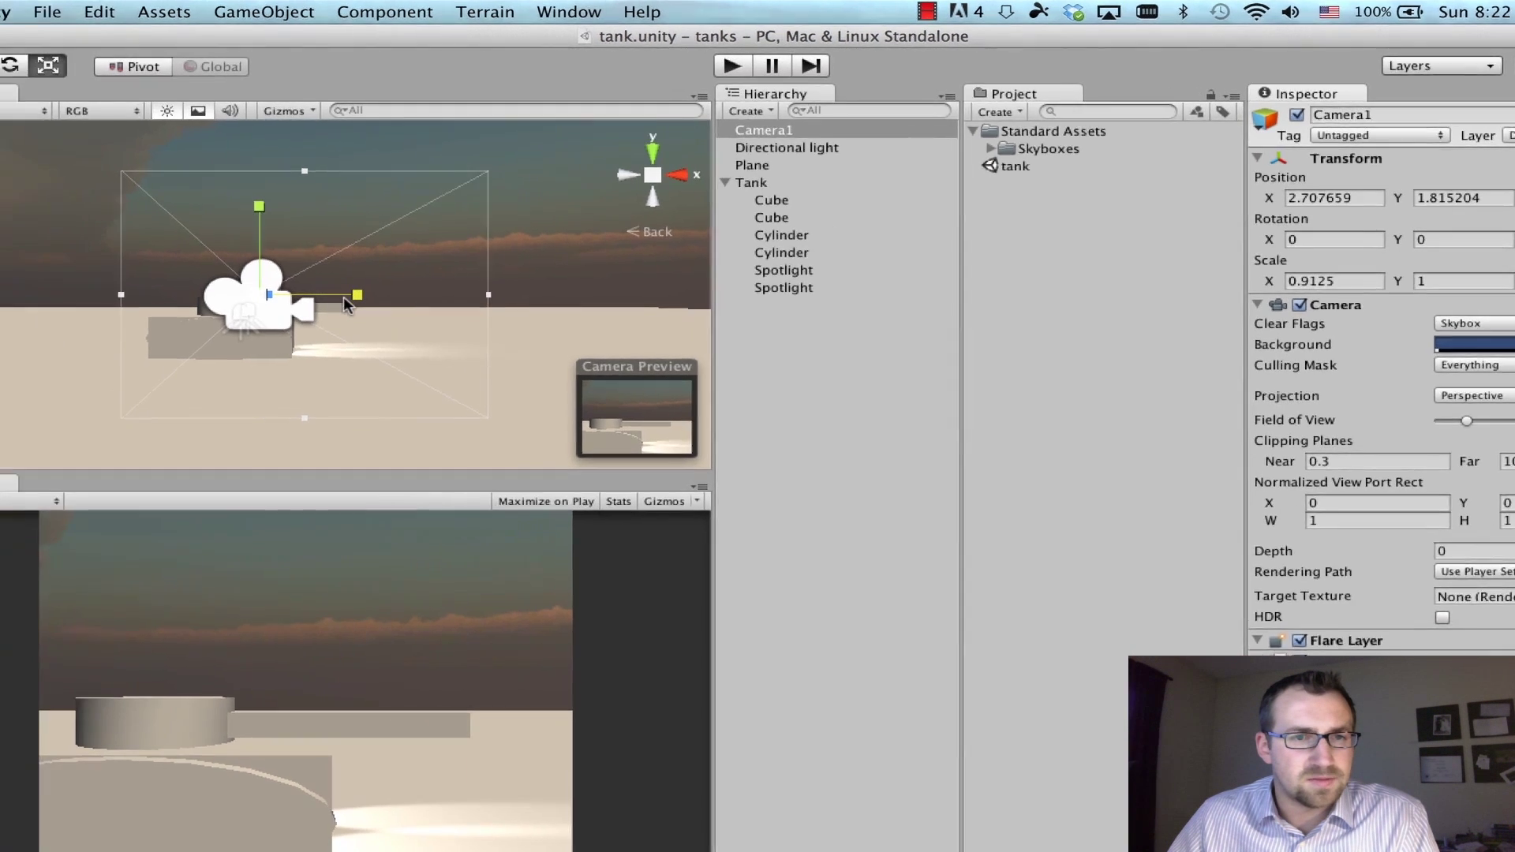
Step: Move Camera1 along the X axis to about 1.97 and widen its field of view so the whole tank body fits
left_click(69, 68)
left_click_drag(420, 293, 344, 301)
left_click(148, 66)
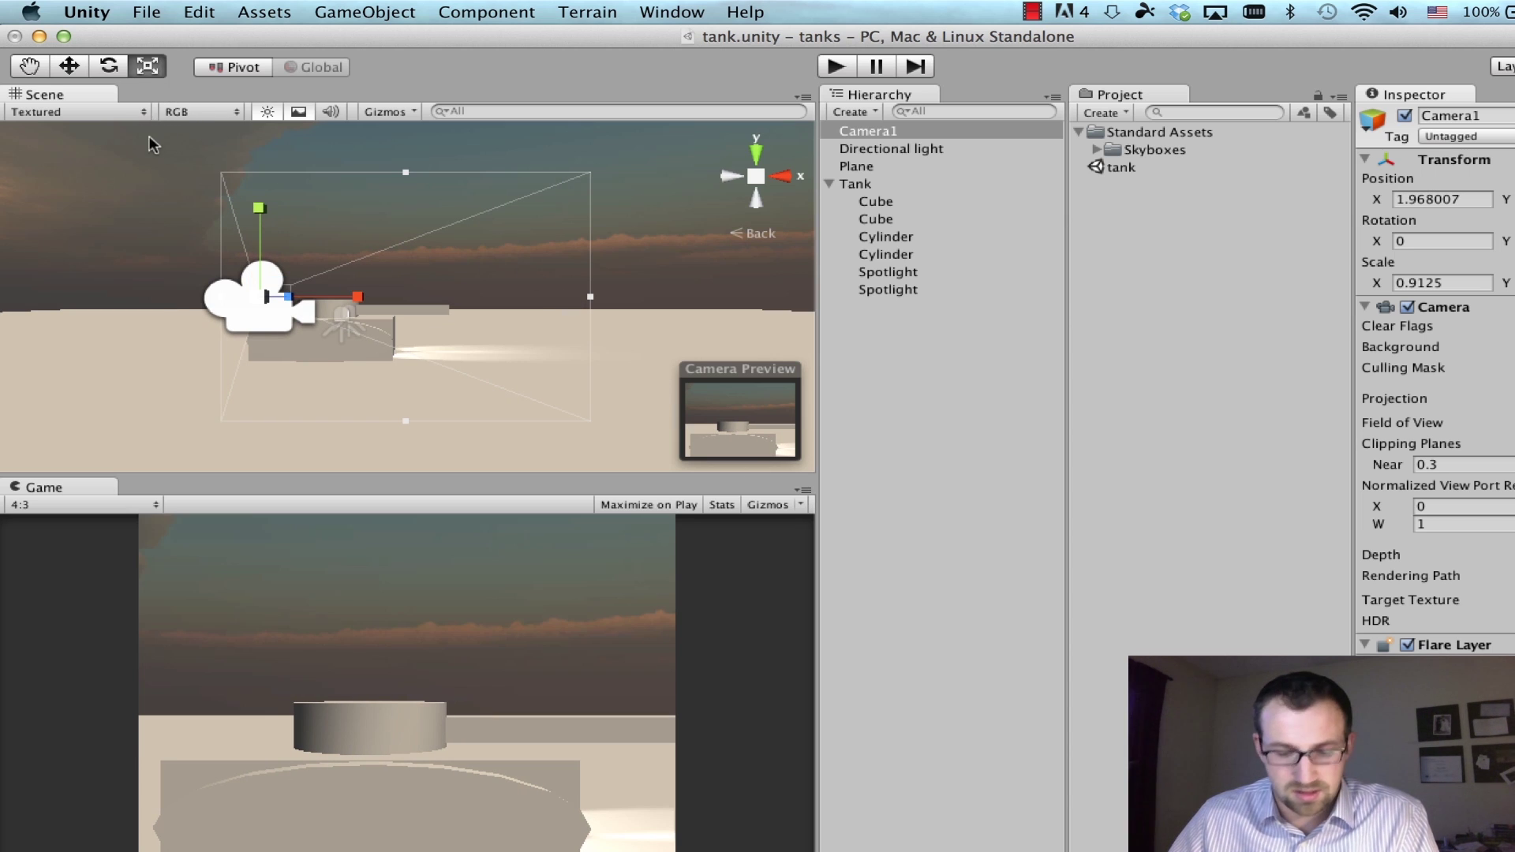
key("q")
key("w")
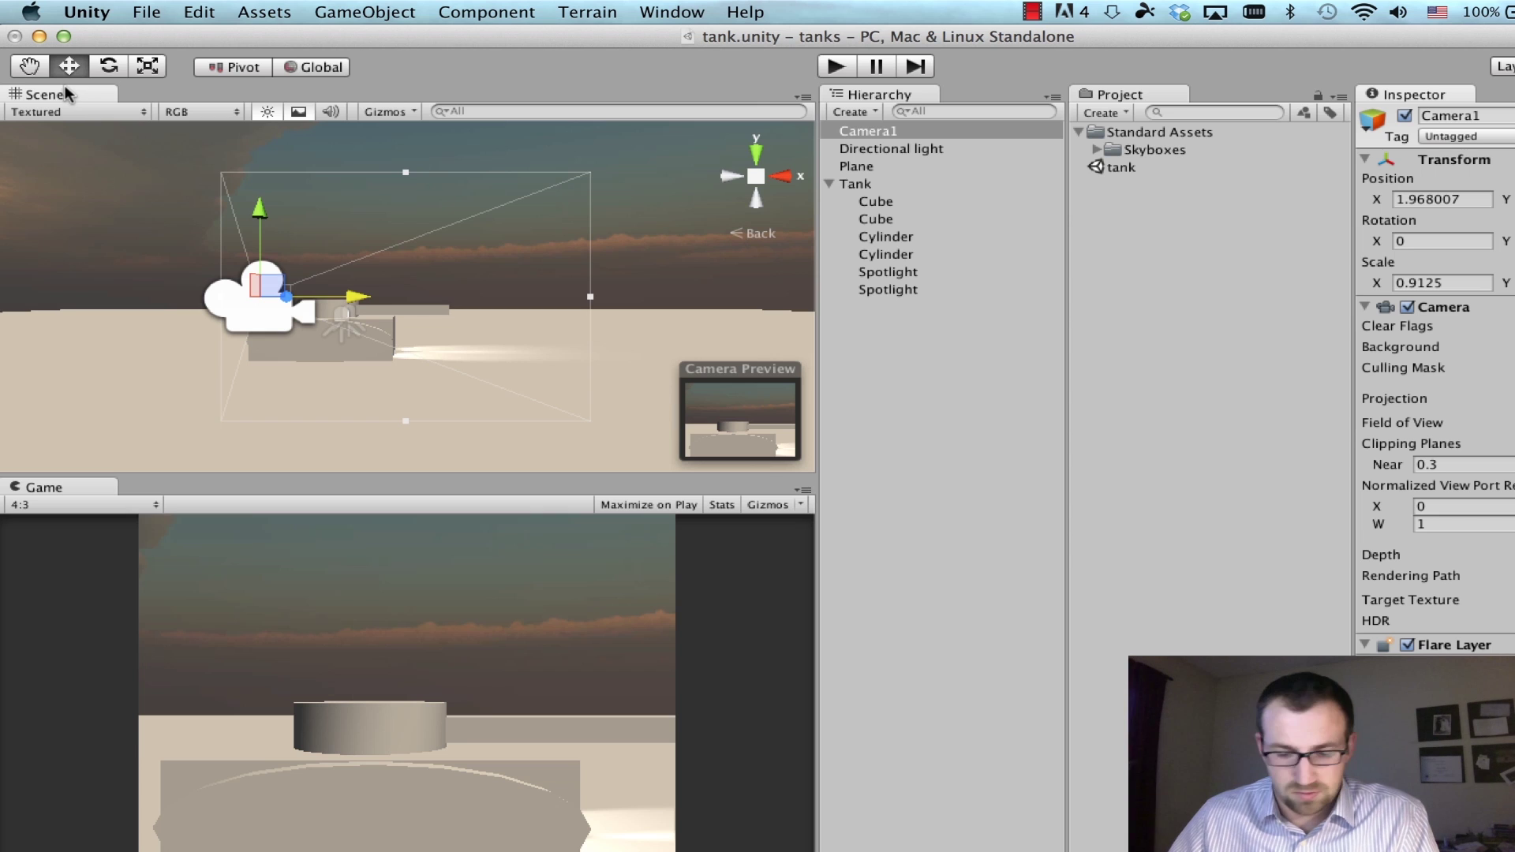
key("r")
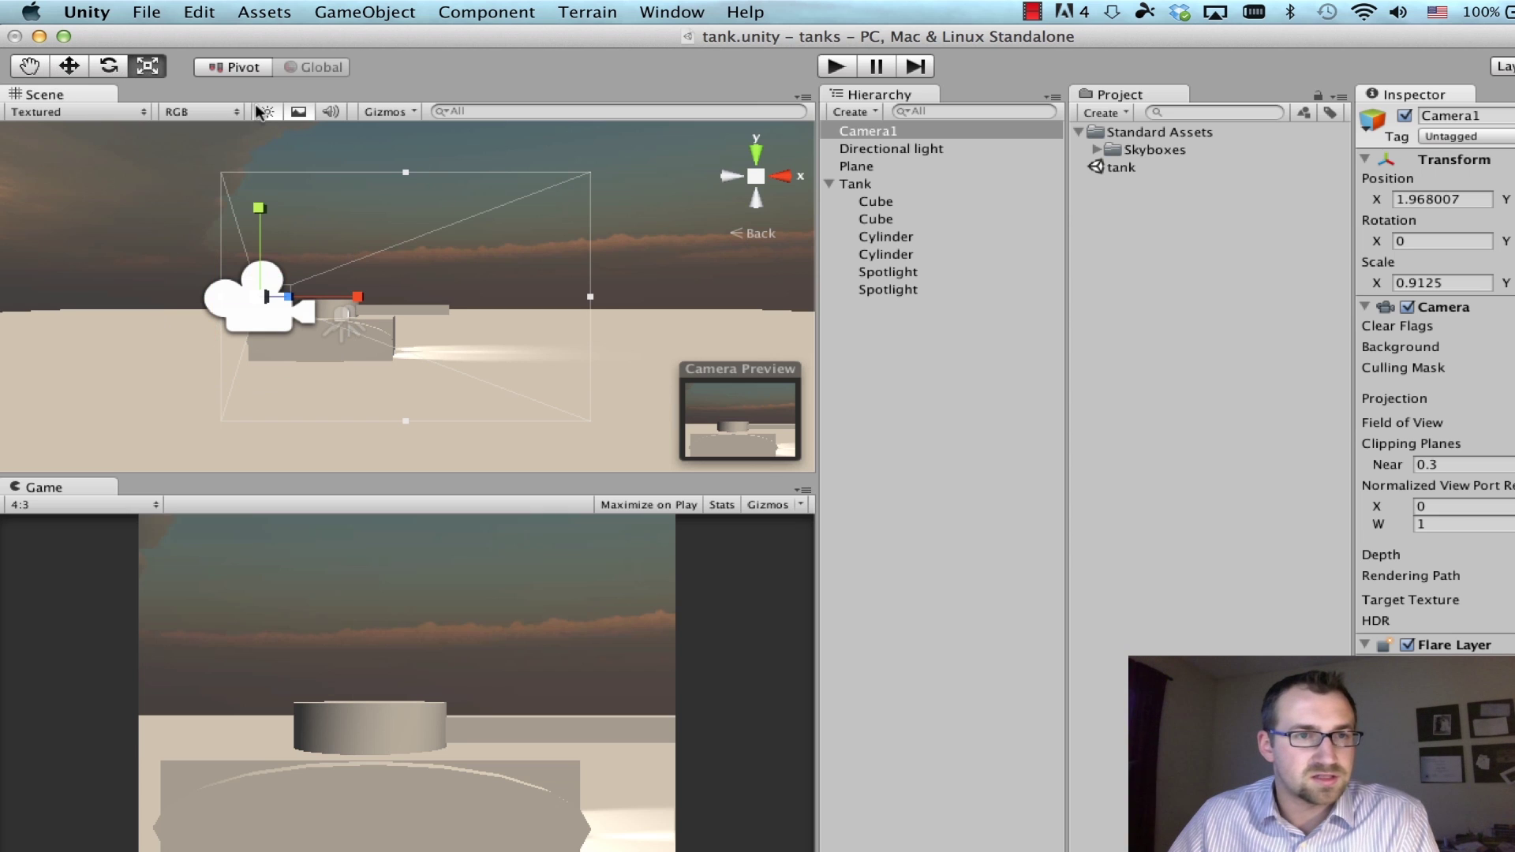
left_click_drag(587, 297, 702, 303)
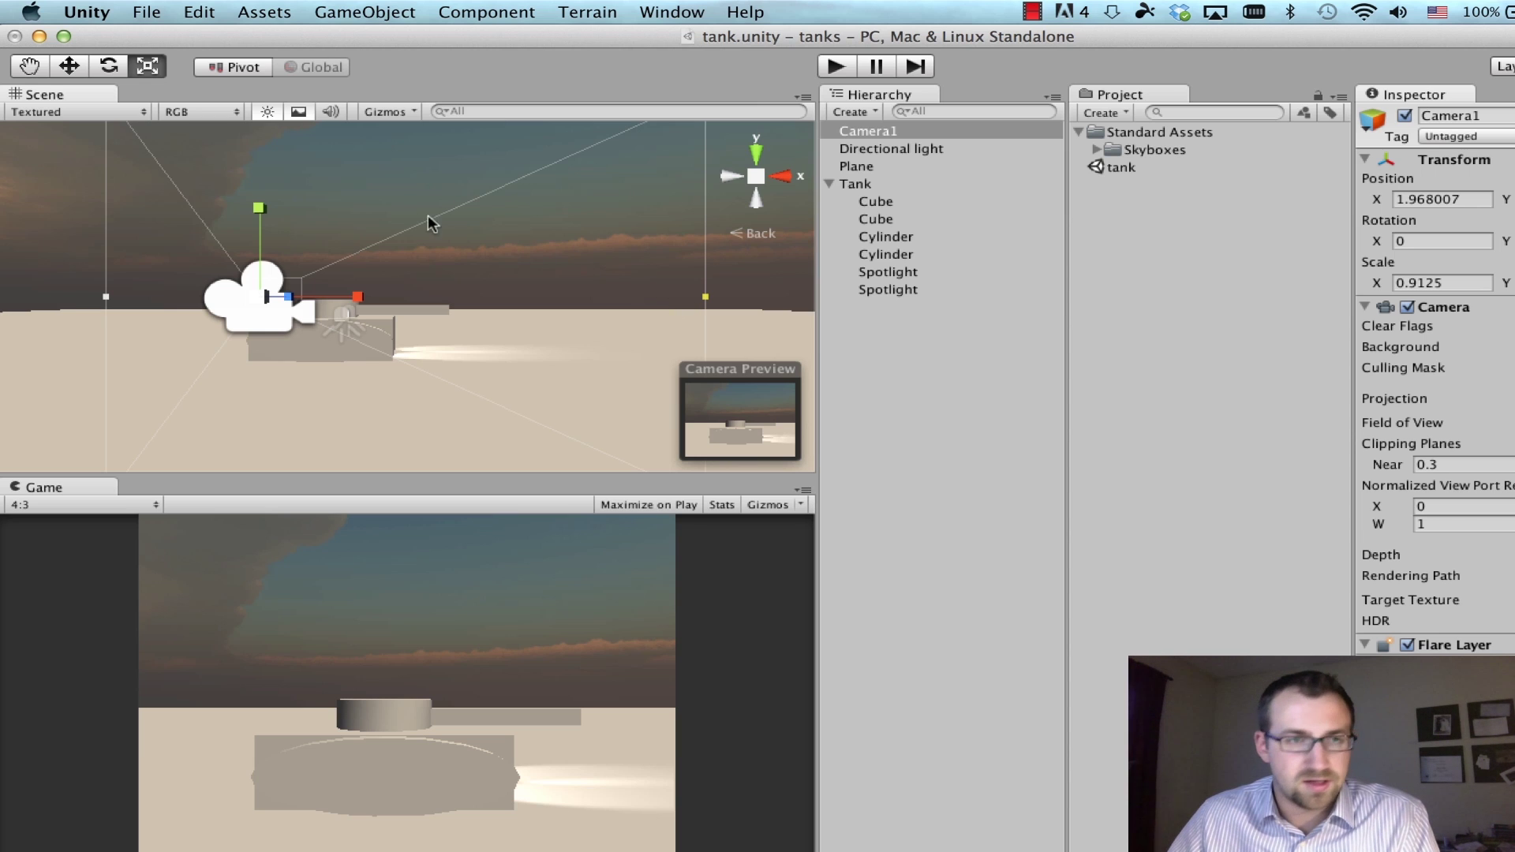
Step: Create a second camera object and name it Camera2
left_click(366, 12)
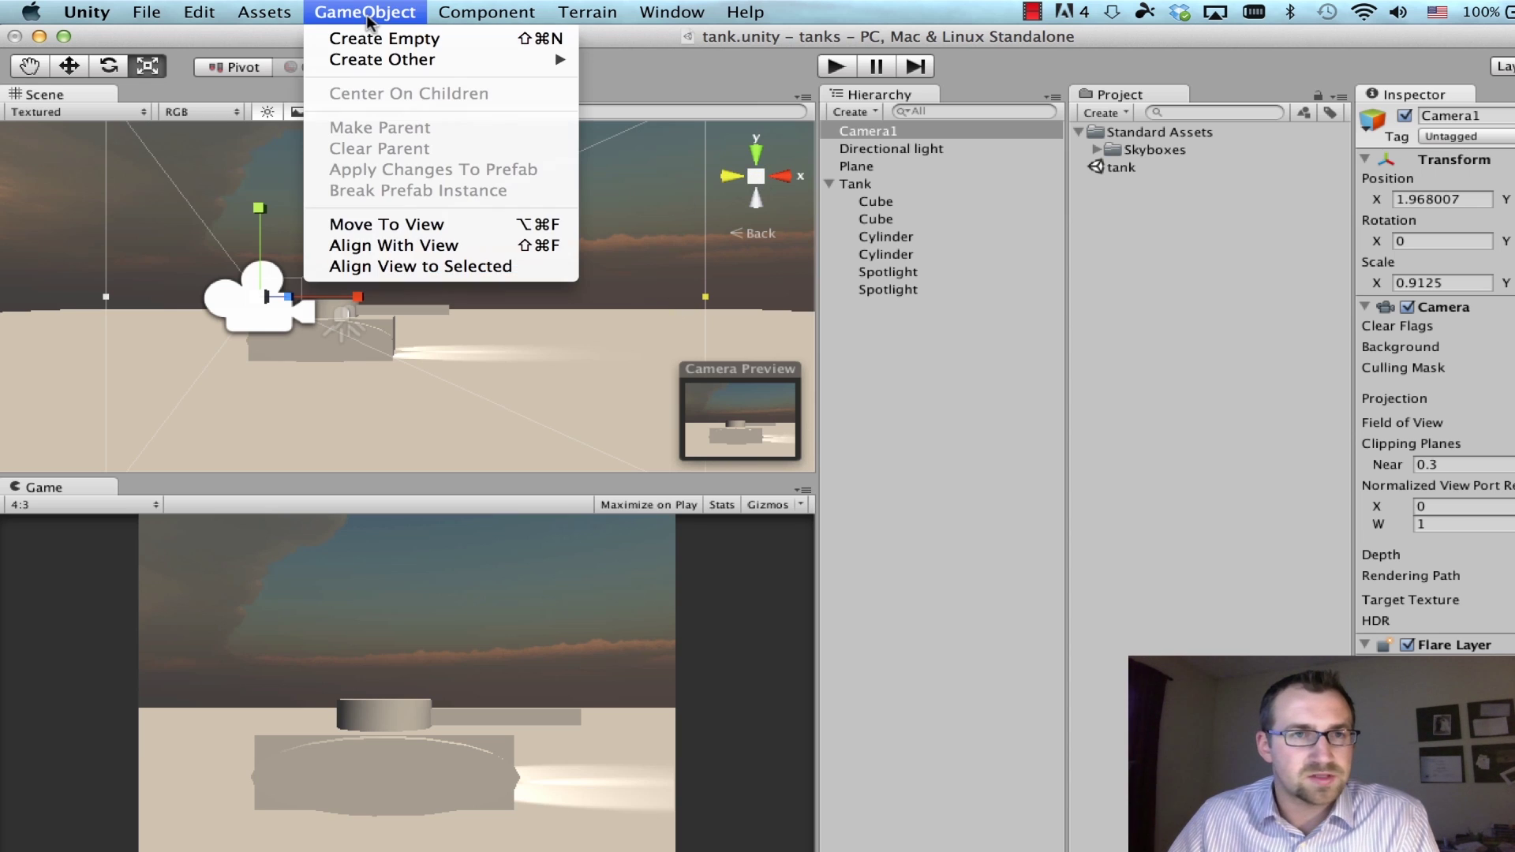
mouse_move(370, 59)
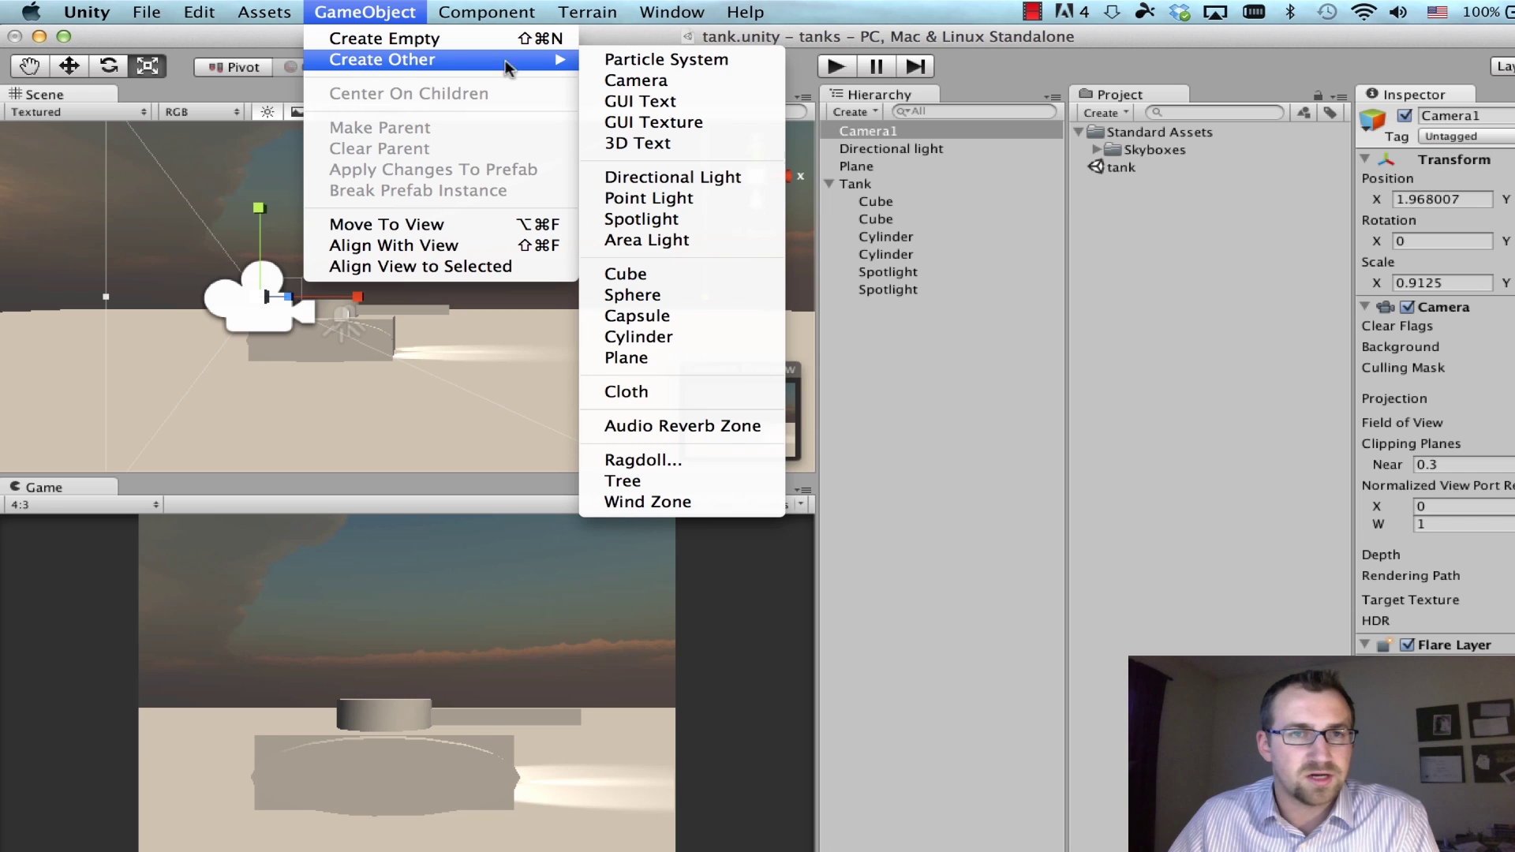
left_click(688, 82)
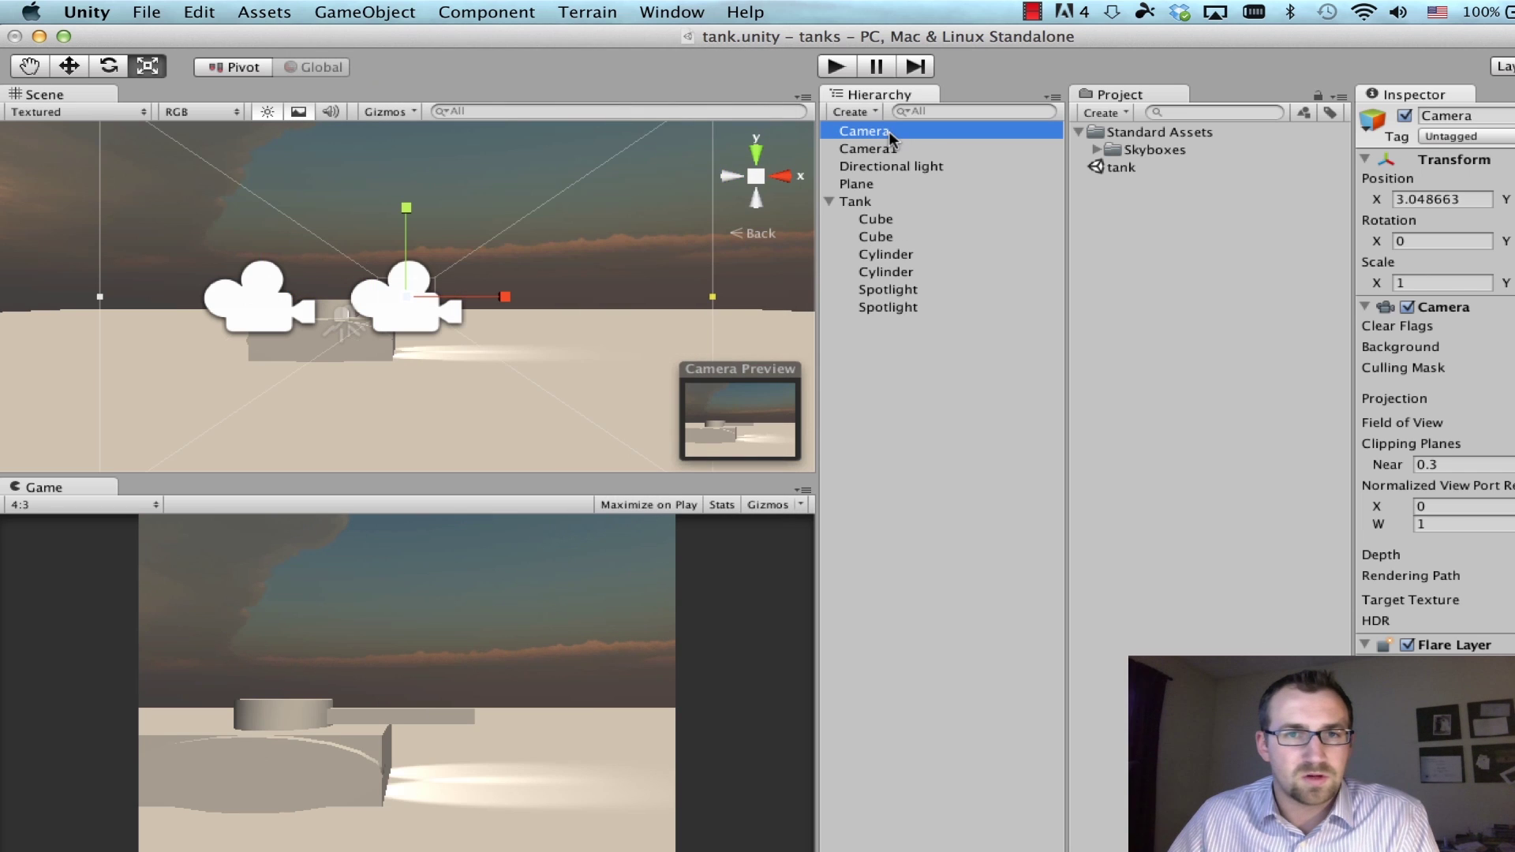
double_click(887, 131)
left_click(887, 131)
type("Camera2")
key("Return")
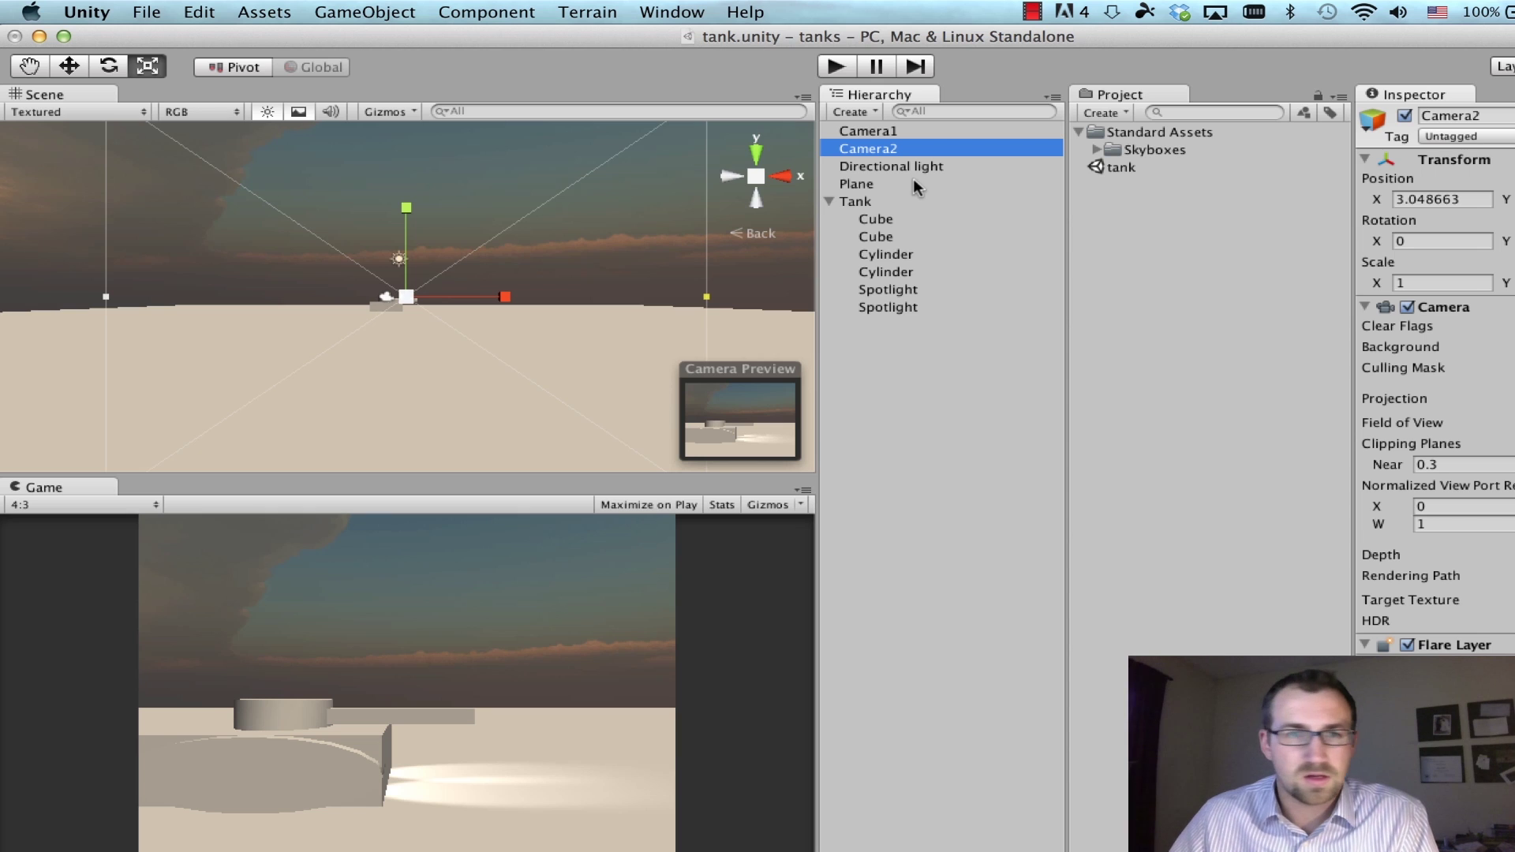
Step: Scale Camera2 down to about 0.88 and move it along the X axis behind the tank, to about X 0.35
scroll(424, 276, "up", 5)
scroll(359, 315, "up", 1)
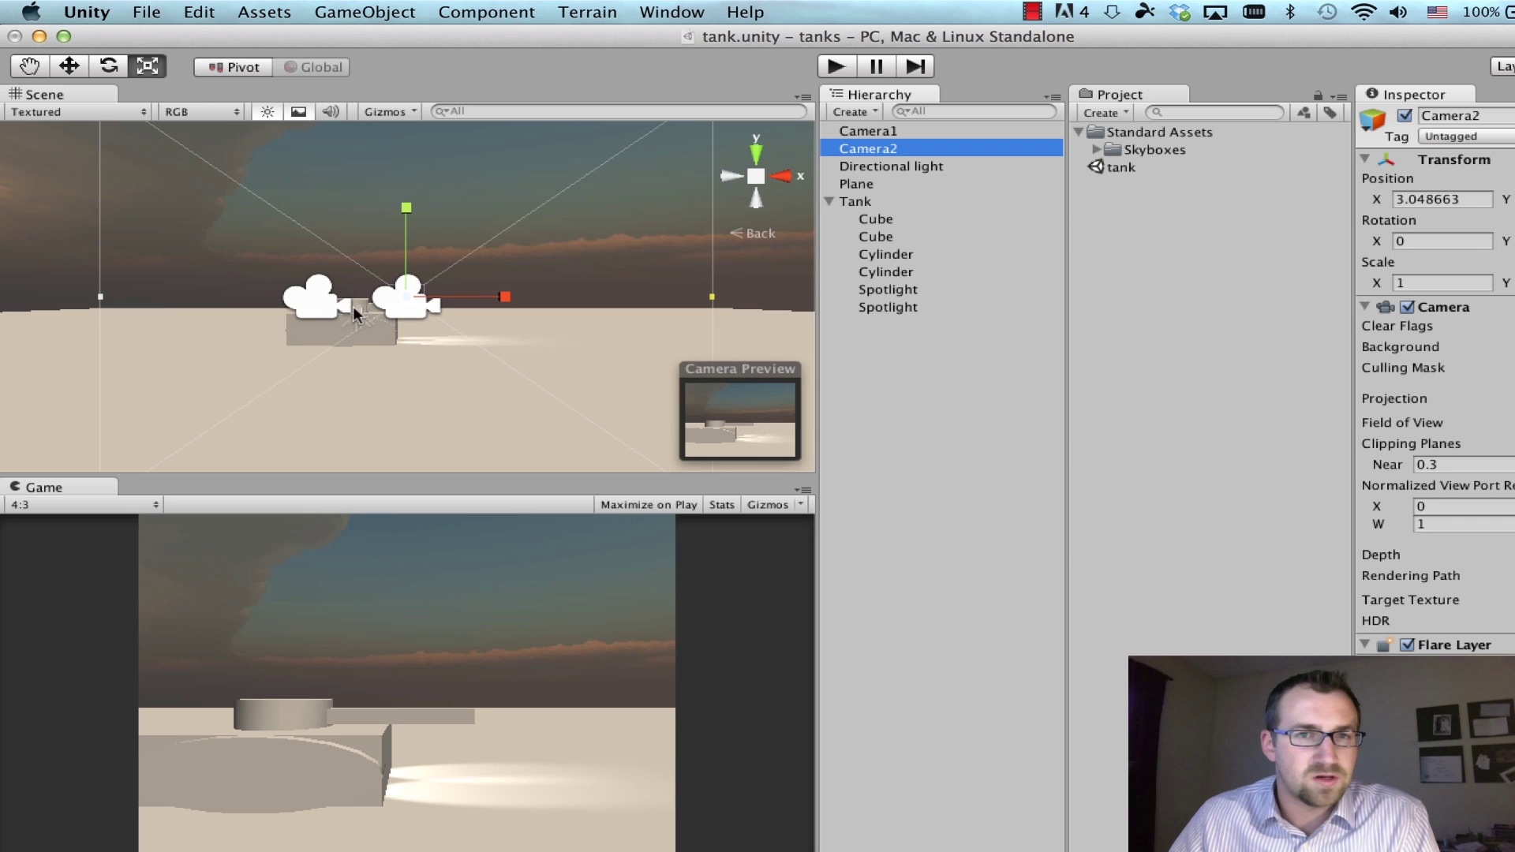
left_click_drag(406, 299, 371, 292)
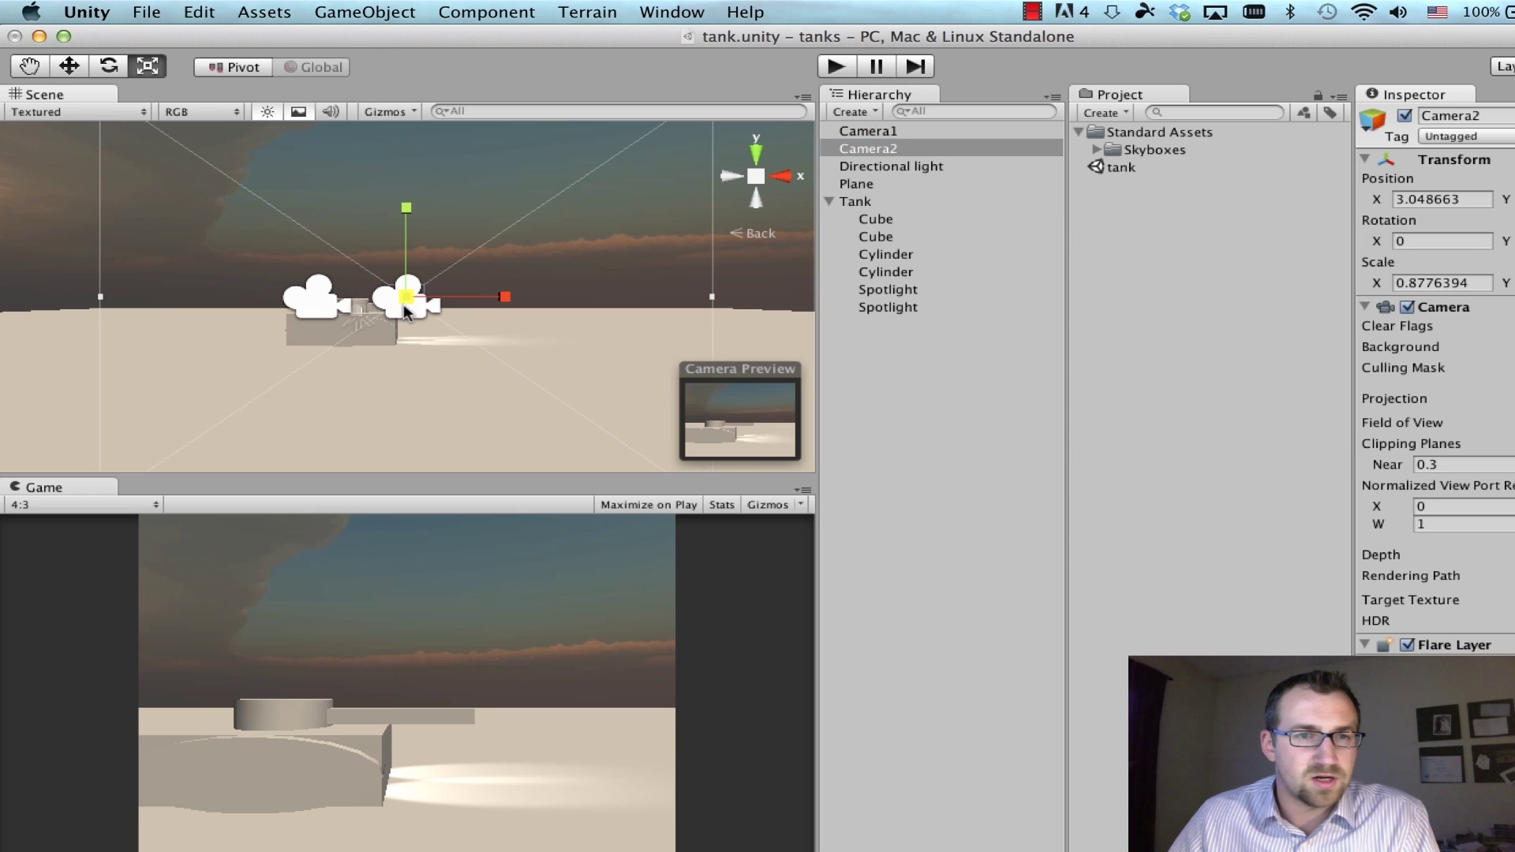
left_click(72, 69)
left_click_drag(494, 300, 276, 298)
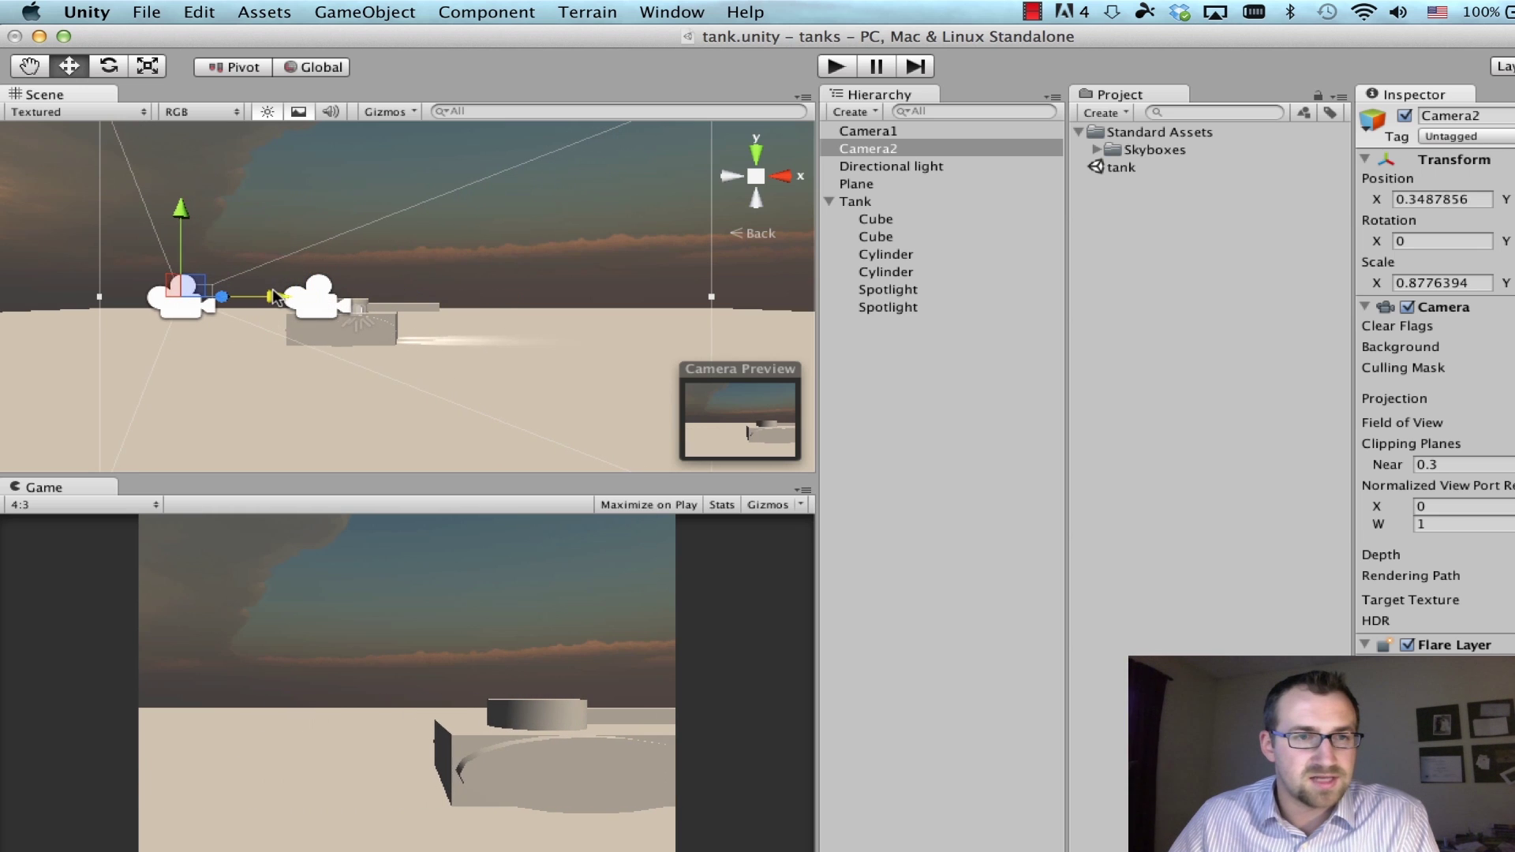
Step: Move Camera2 along the Z axis from a side view until it lines up with the tank's rear
left_click(732, 178)
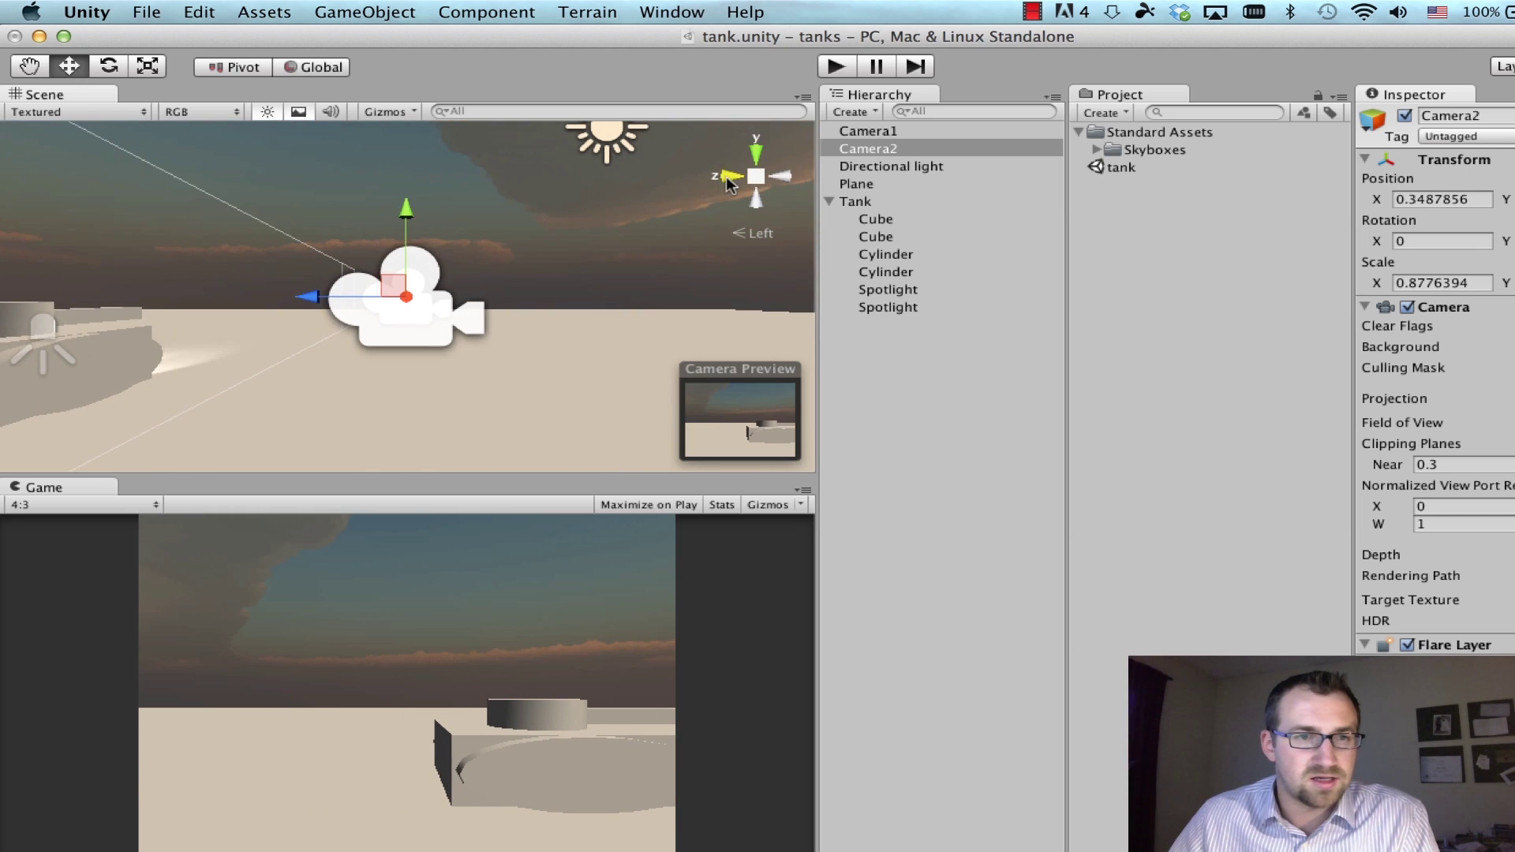
left_click_drag(355, 297, 35, 280)
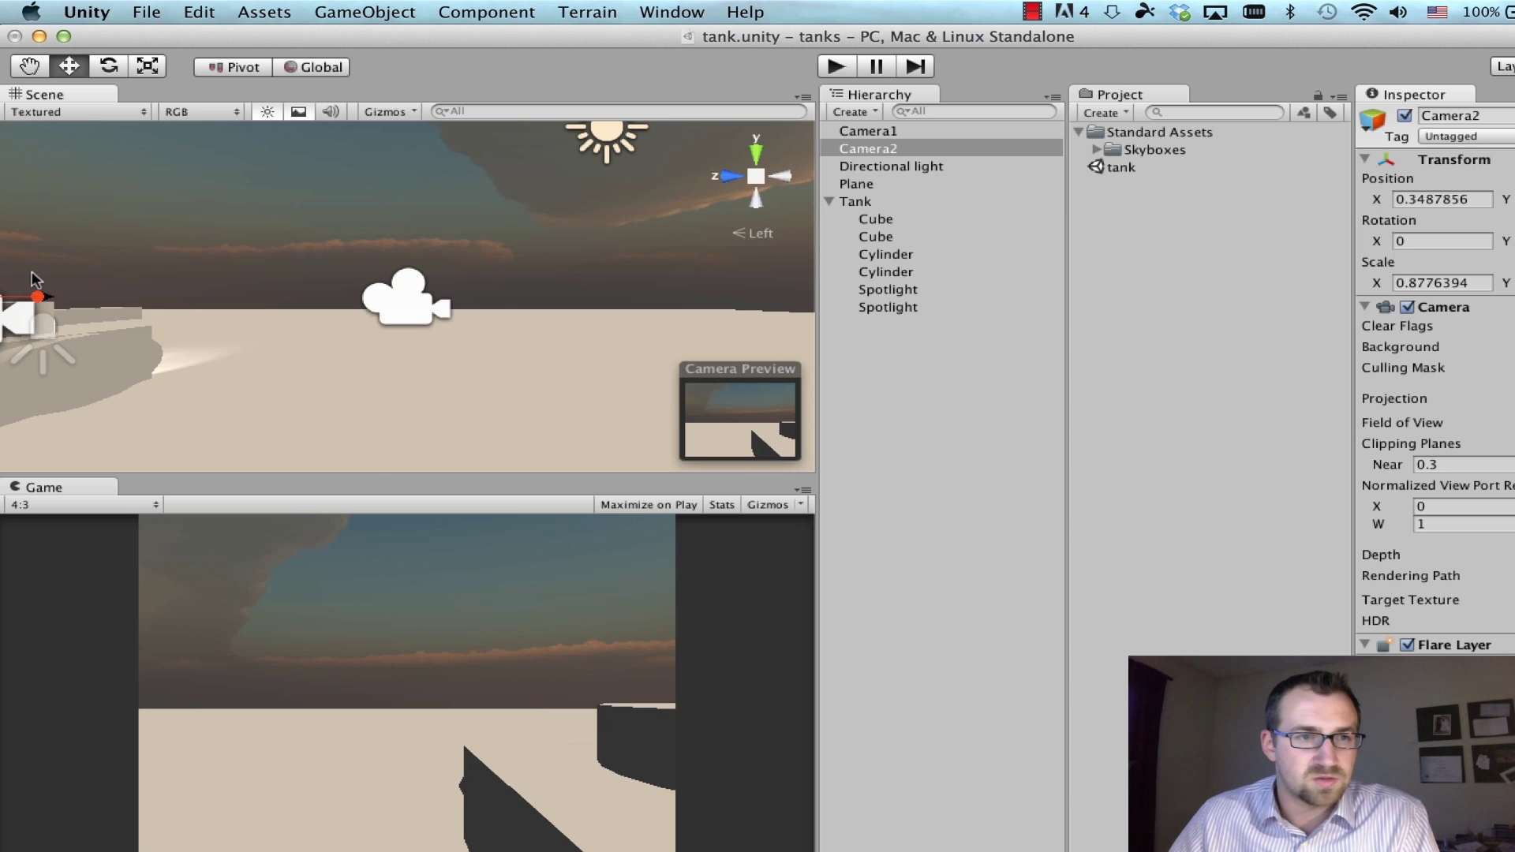
scroll(615, 213, "down", 3)
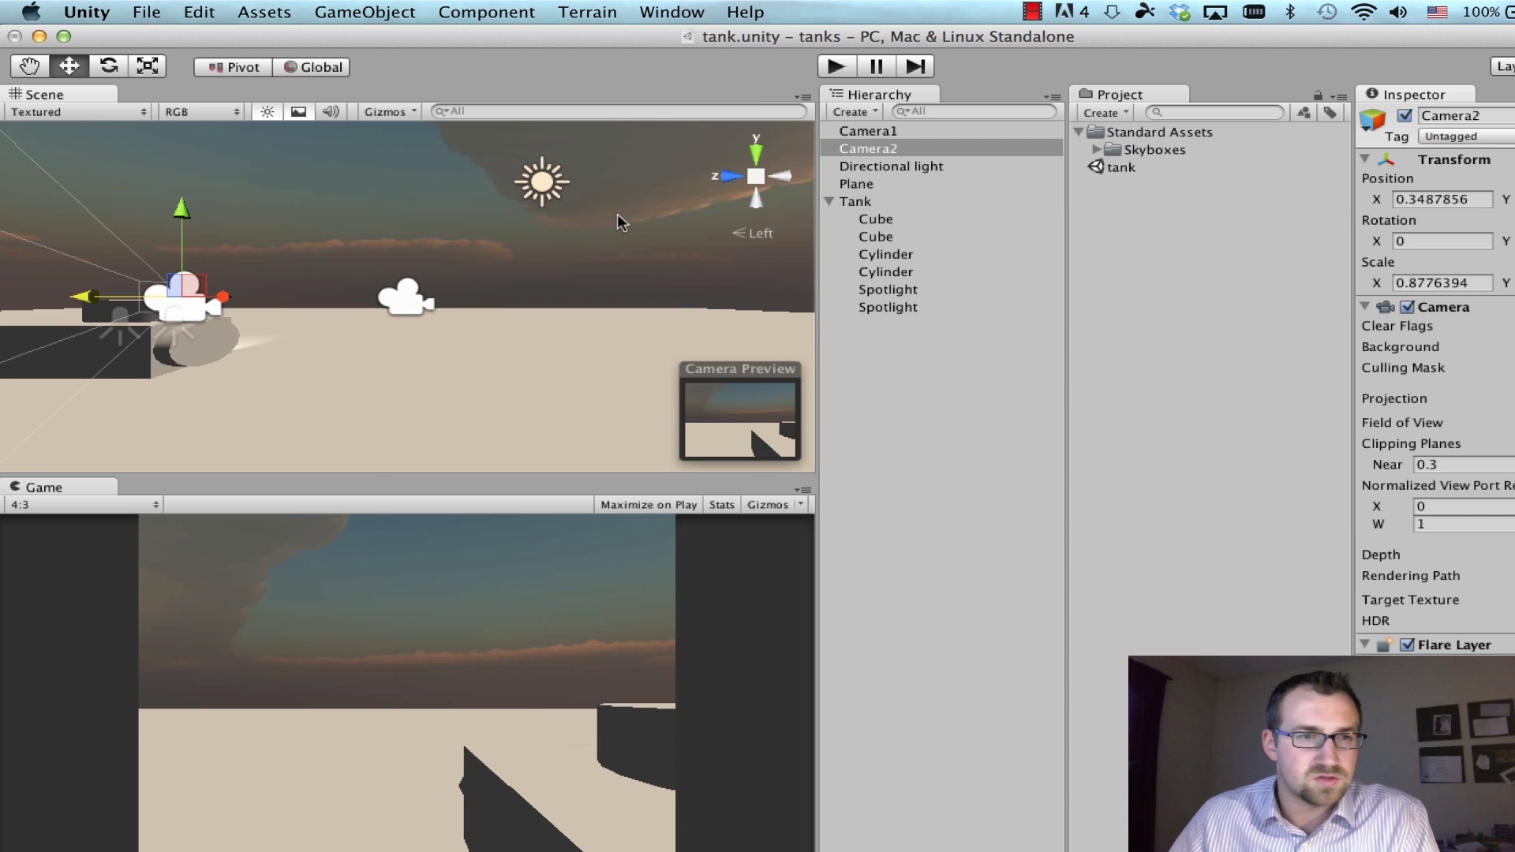
left_click_drag(154, 297, 62, 298)
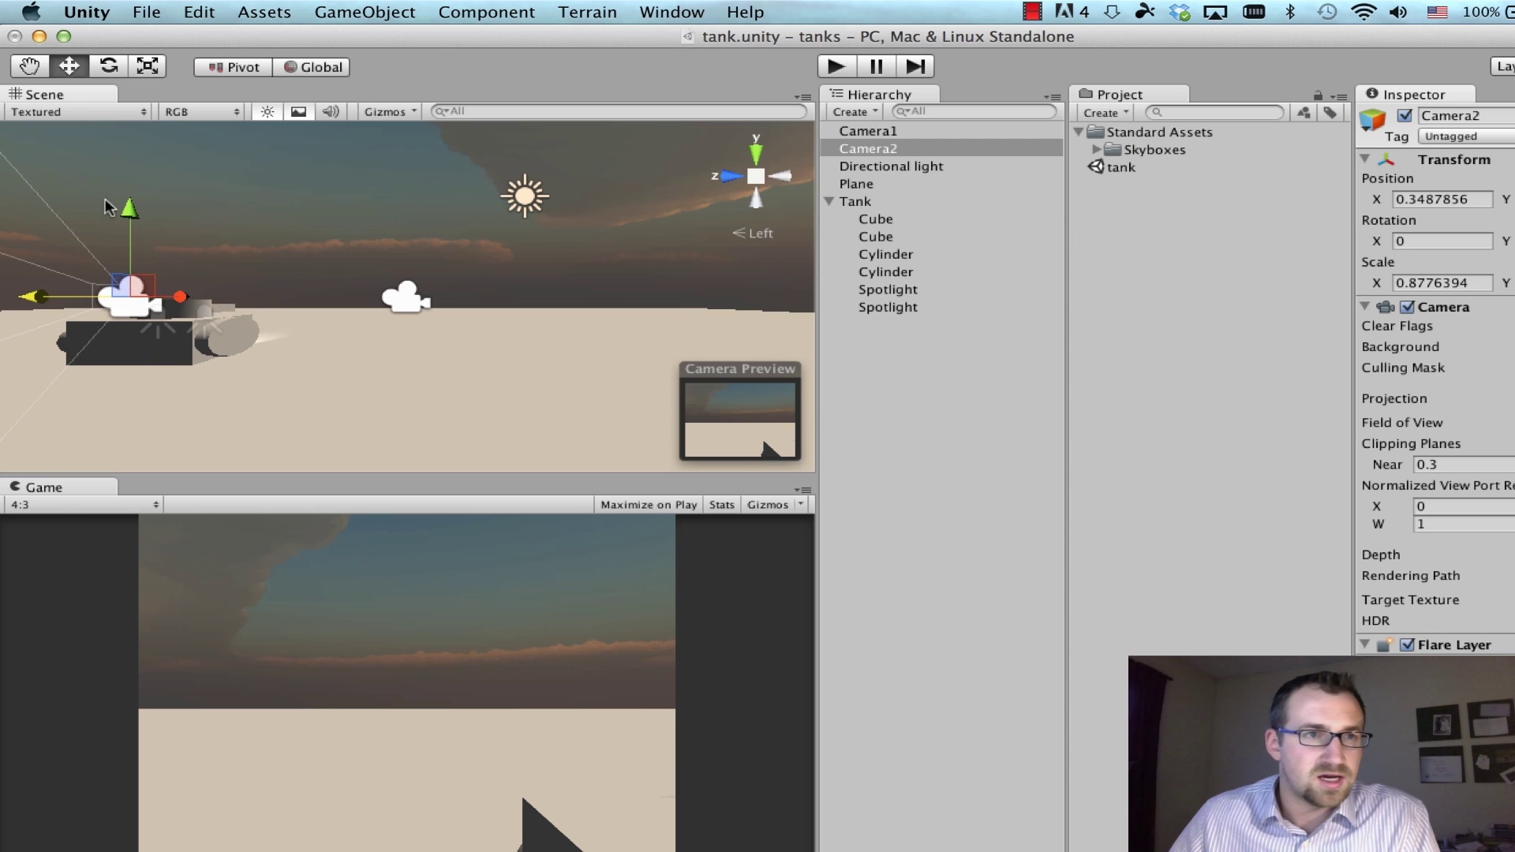
Step: Rotate Camera2 around Y to about 86.8° to face the tank's rear, and pull it back to about X -1.41
left_click(109, 66)
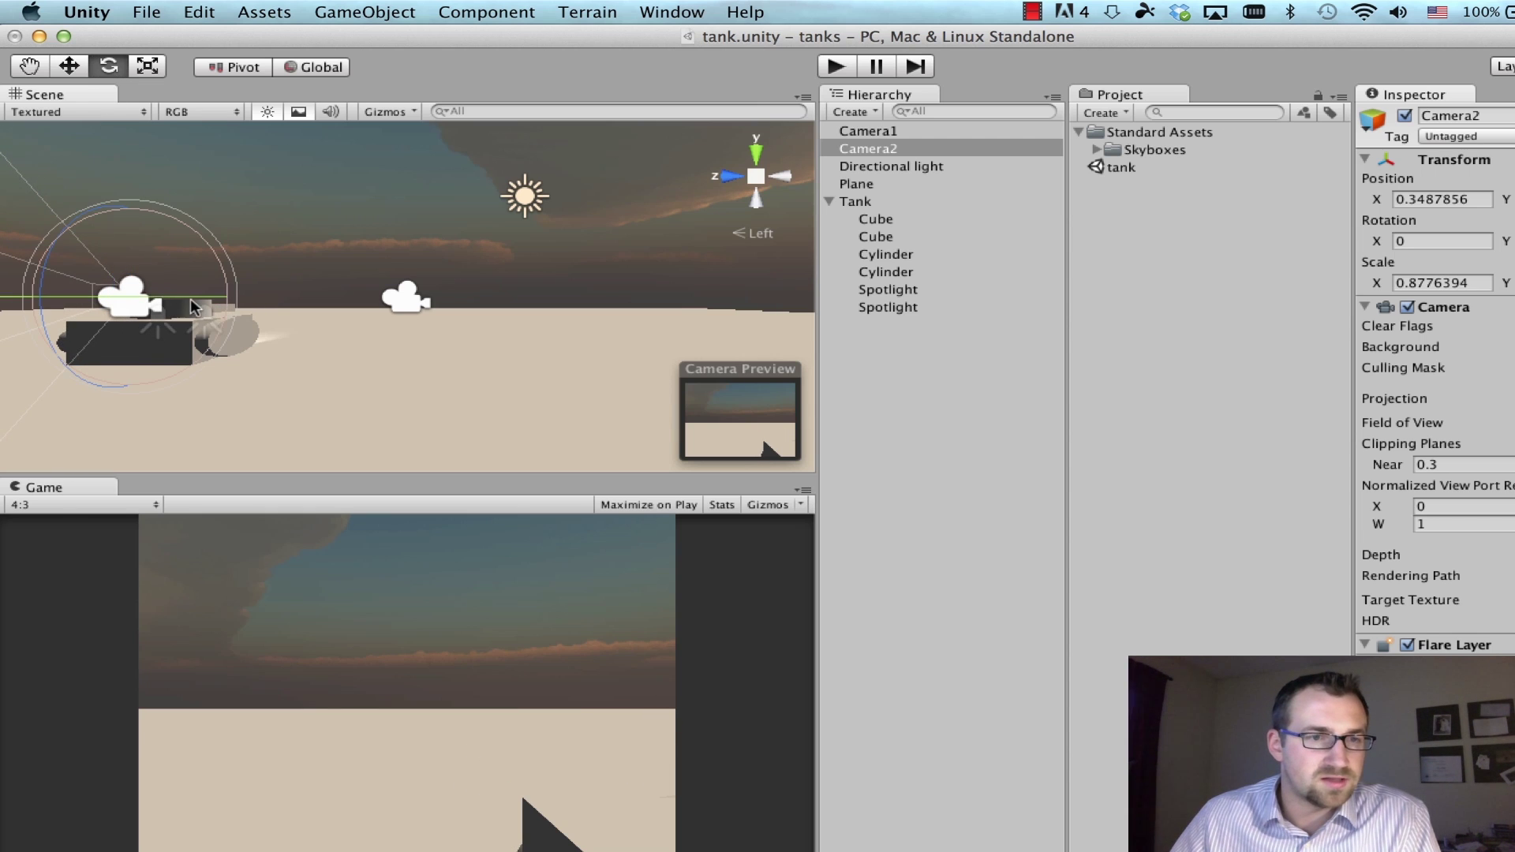
left_click_drag(199, 301, 26, 281)
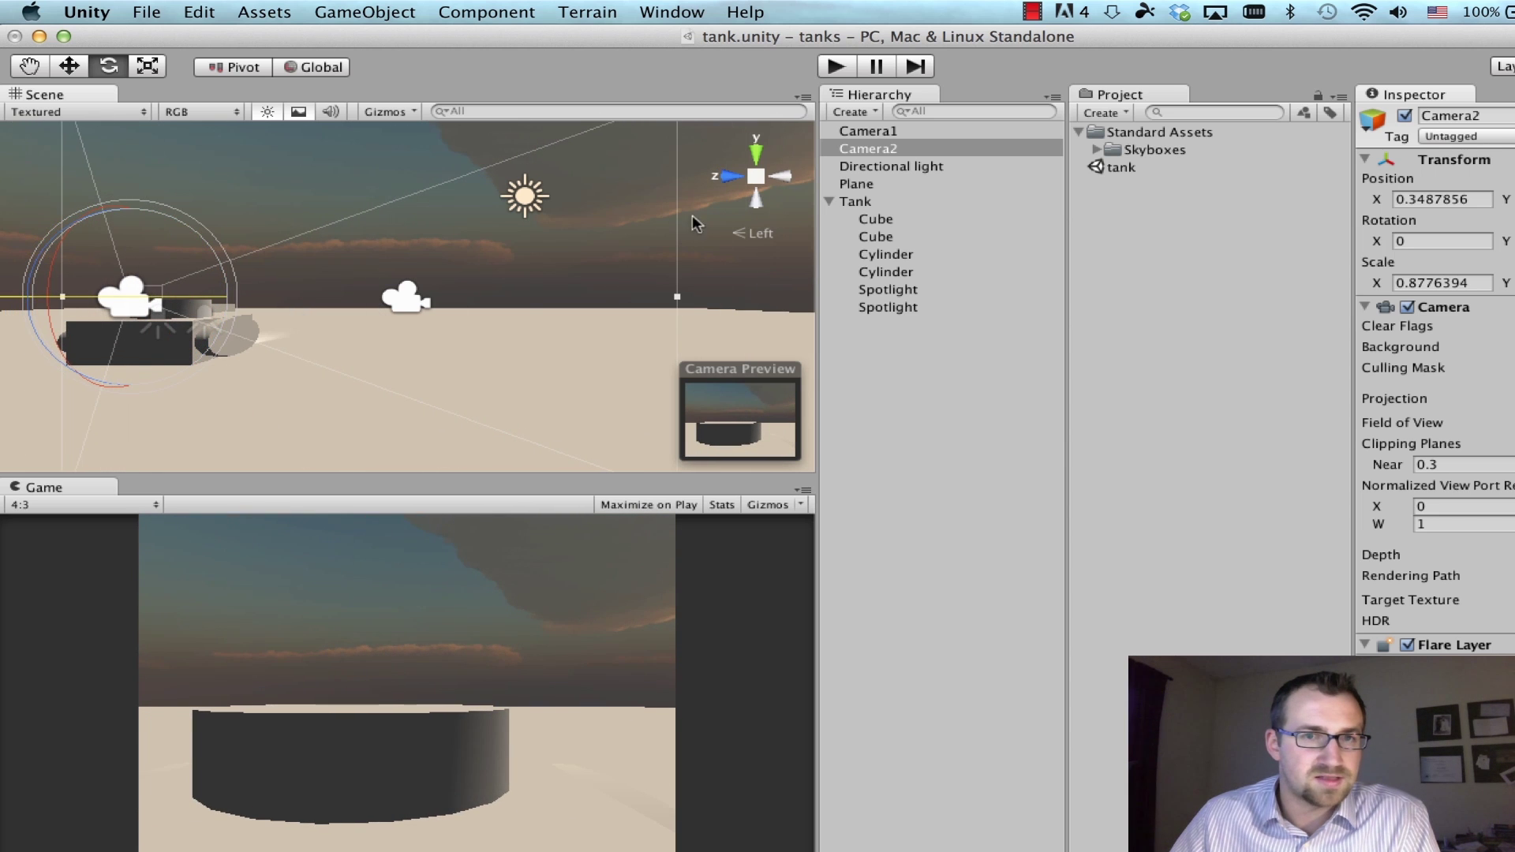
left_click(784, 178)
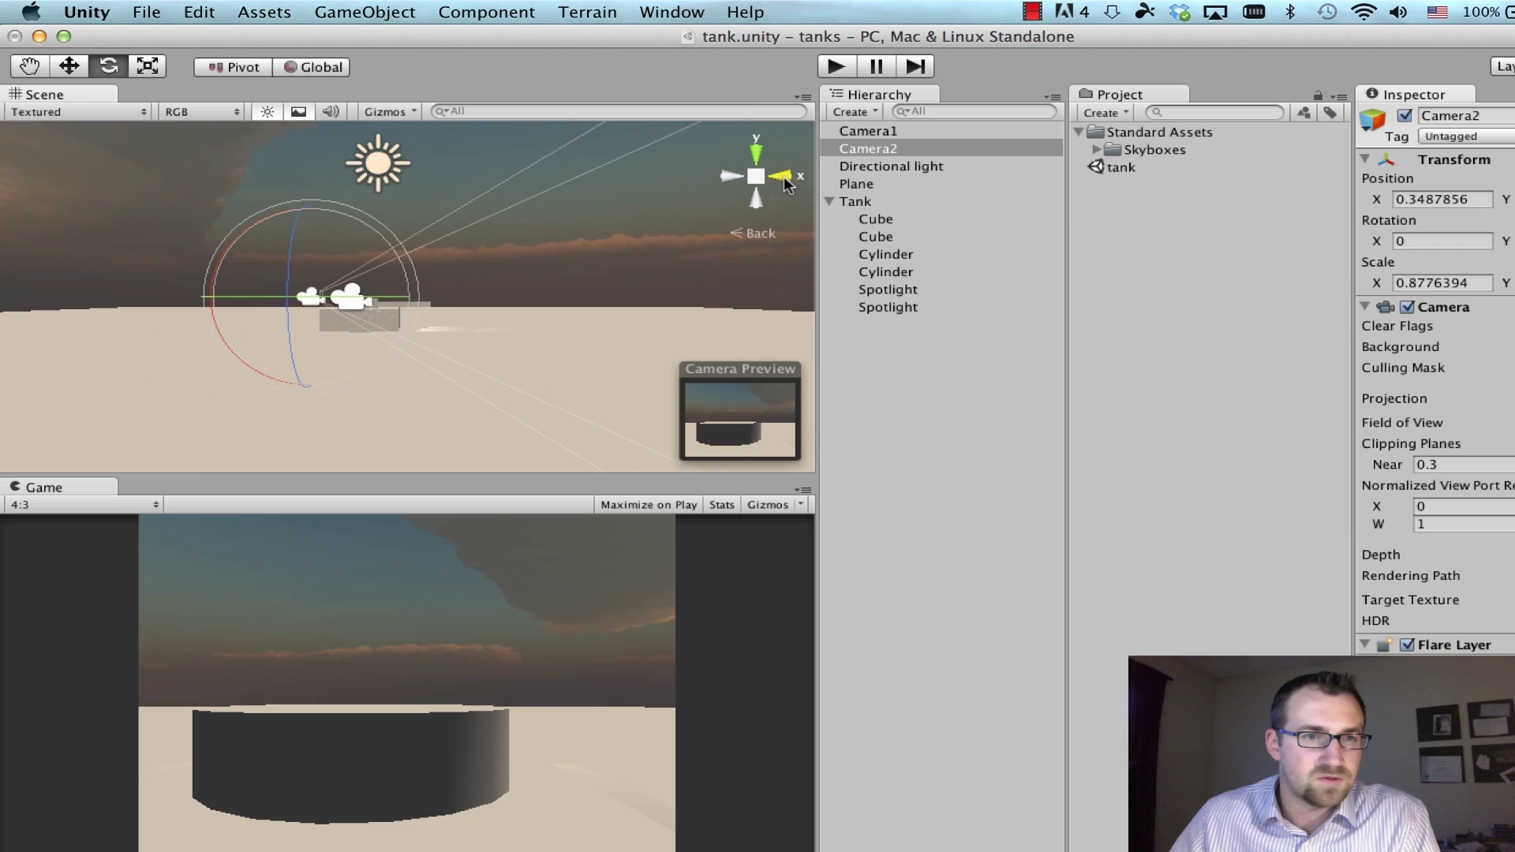
left_click(69, 66)
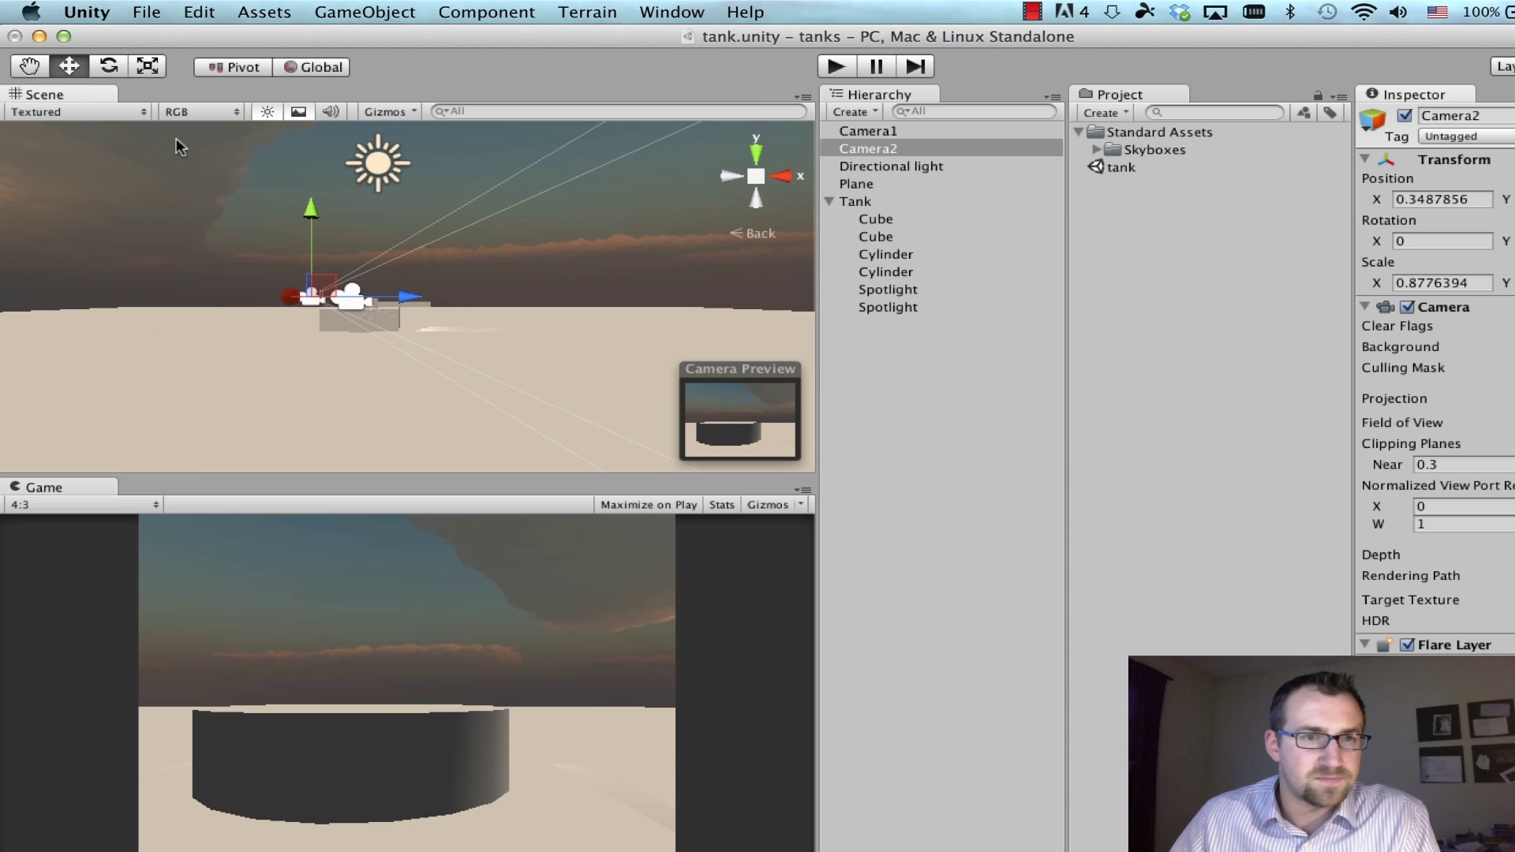
left_click_drag(417, 301, 355, 298)
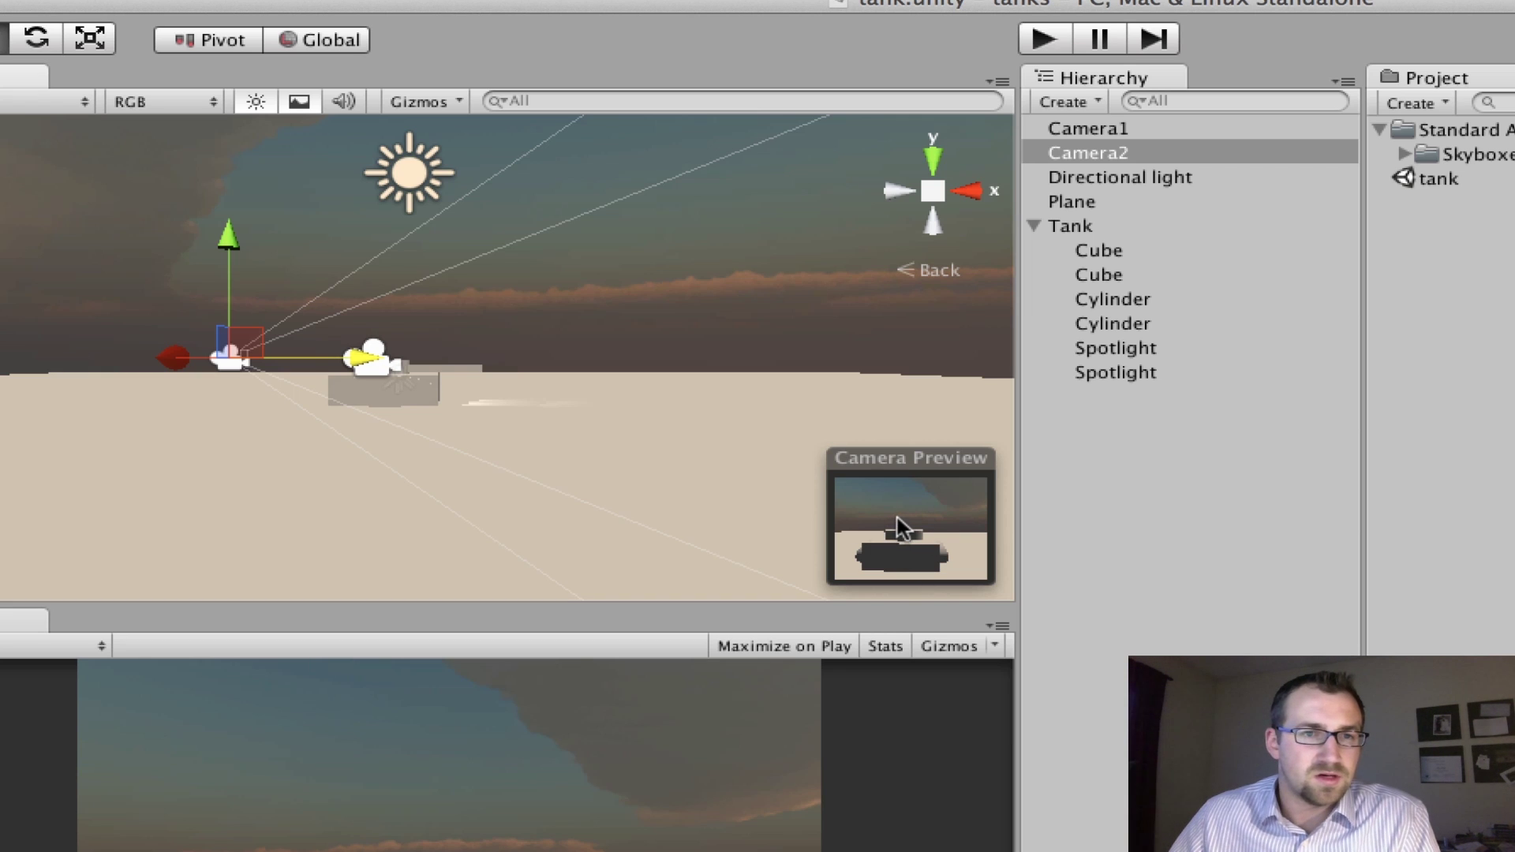
Step: Raise Camera2 to about Y 2.67 and tilt it down about 16.8° around X toward the tank
left_click(1112, 129)
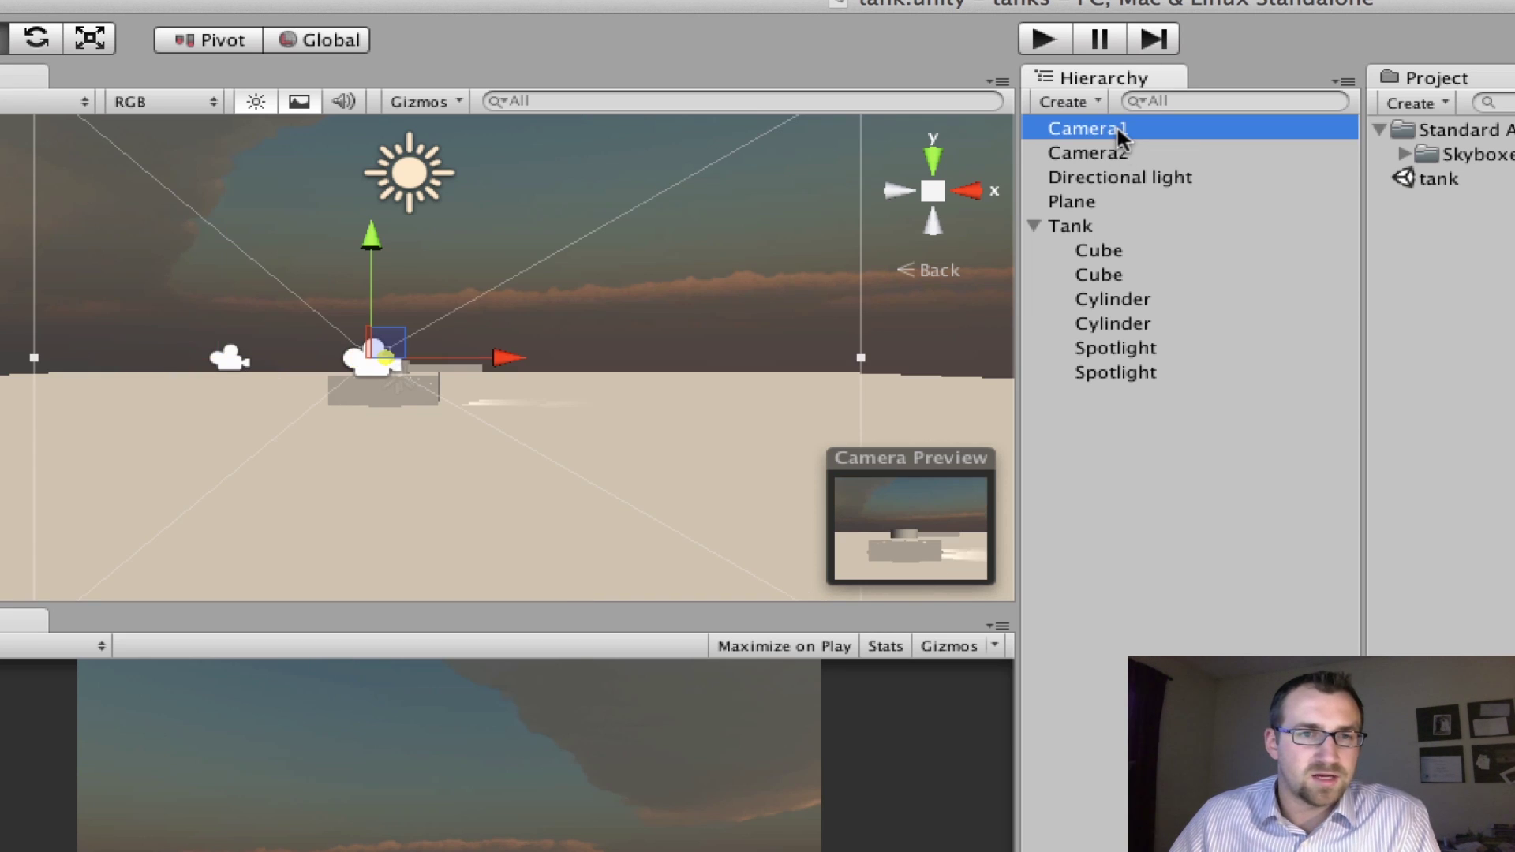
left_click(1115, 154)
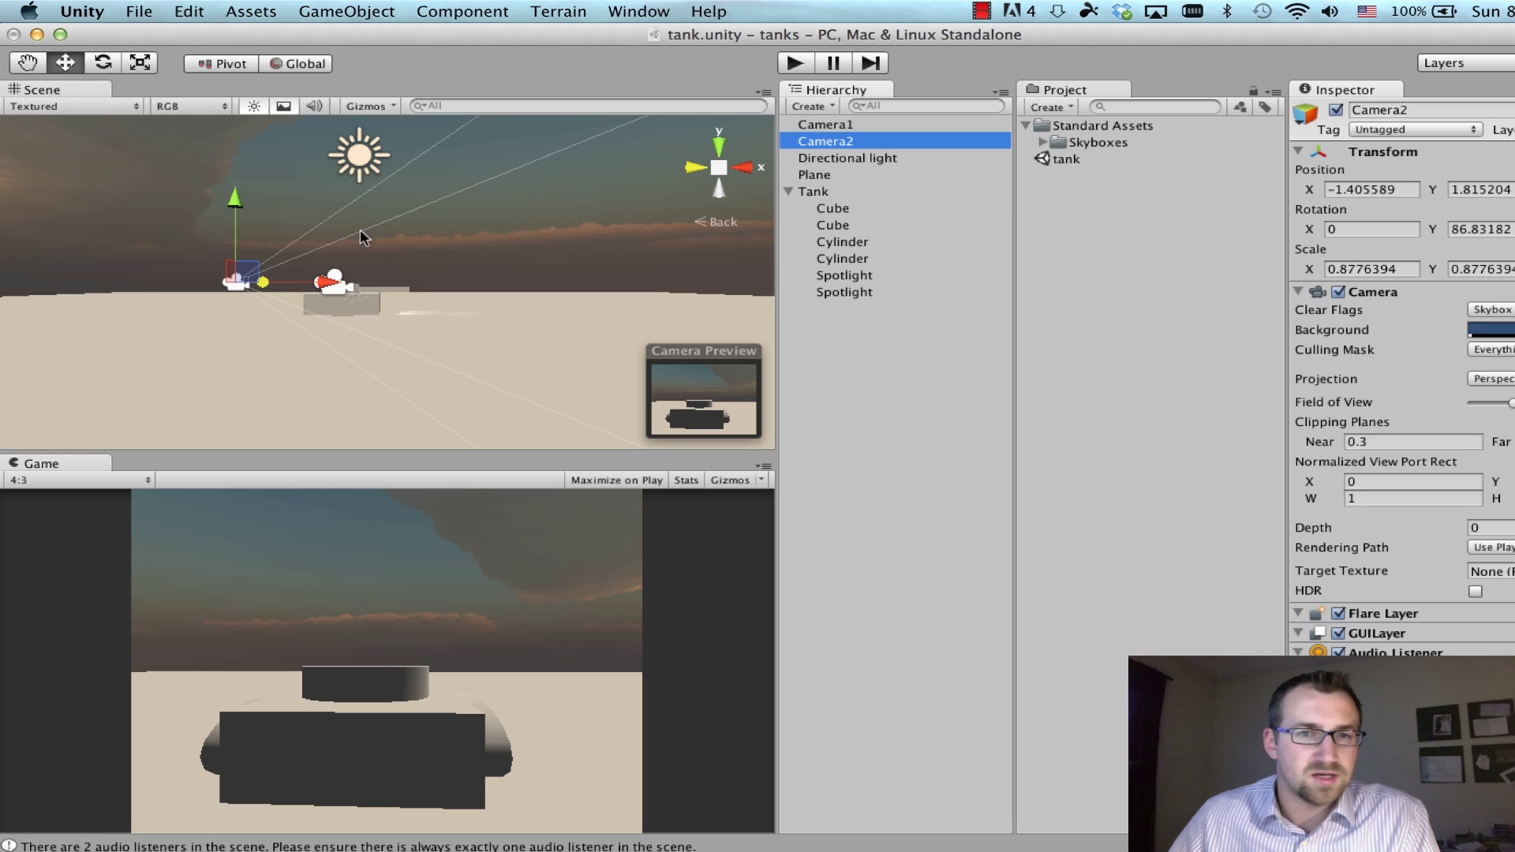
left_click_drag(230, 232, 198, 106)
left_click(108, 63)
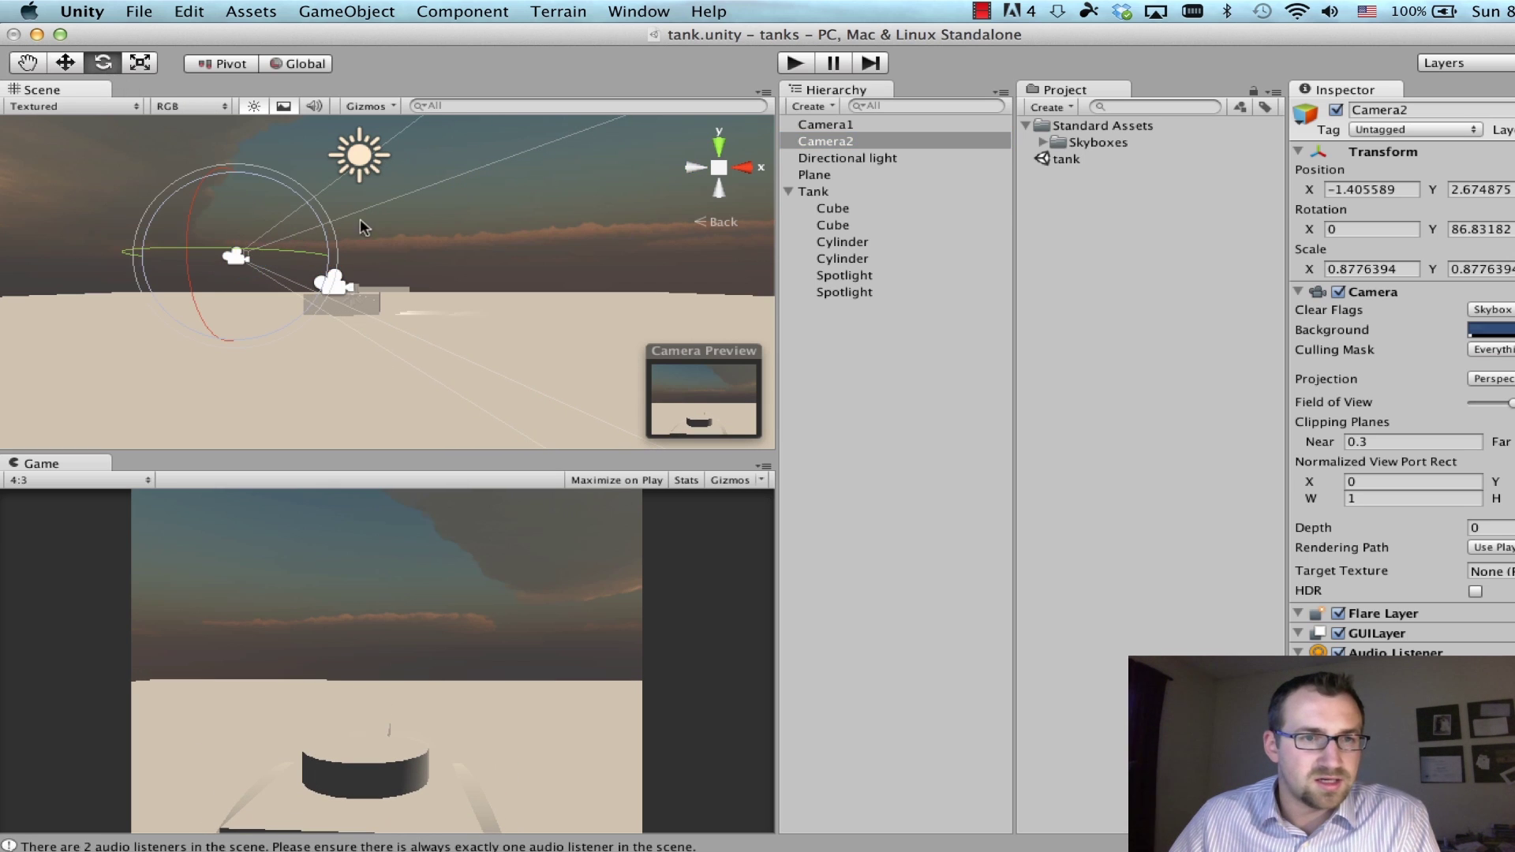
left_click(748, 170)
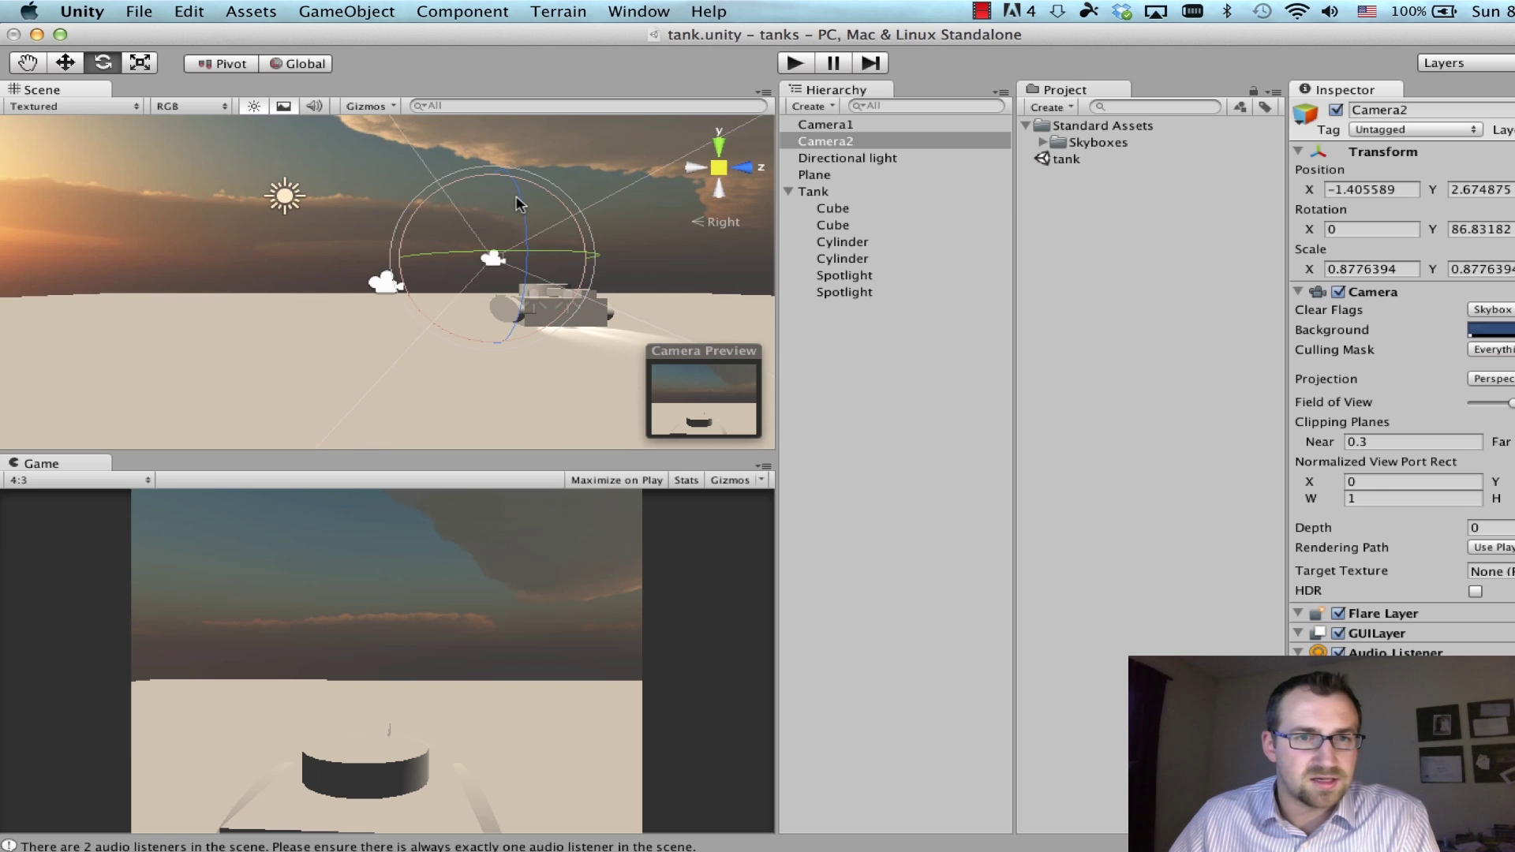
left_click_drag(519, 202, 517, 241)
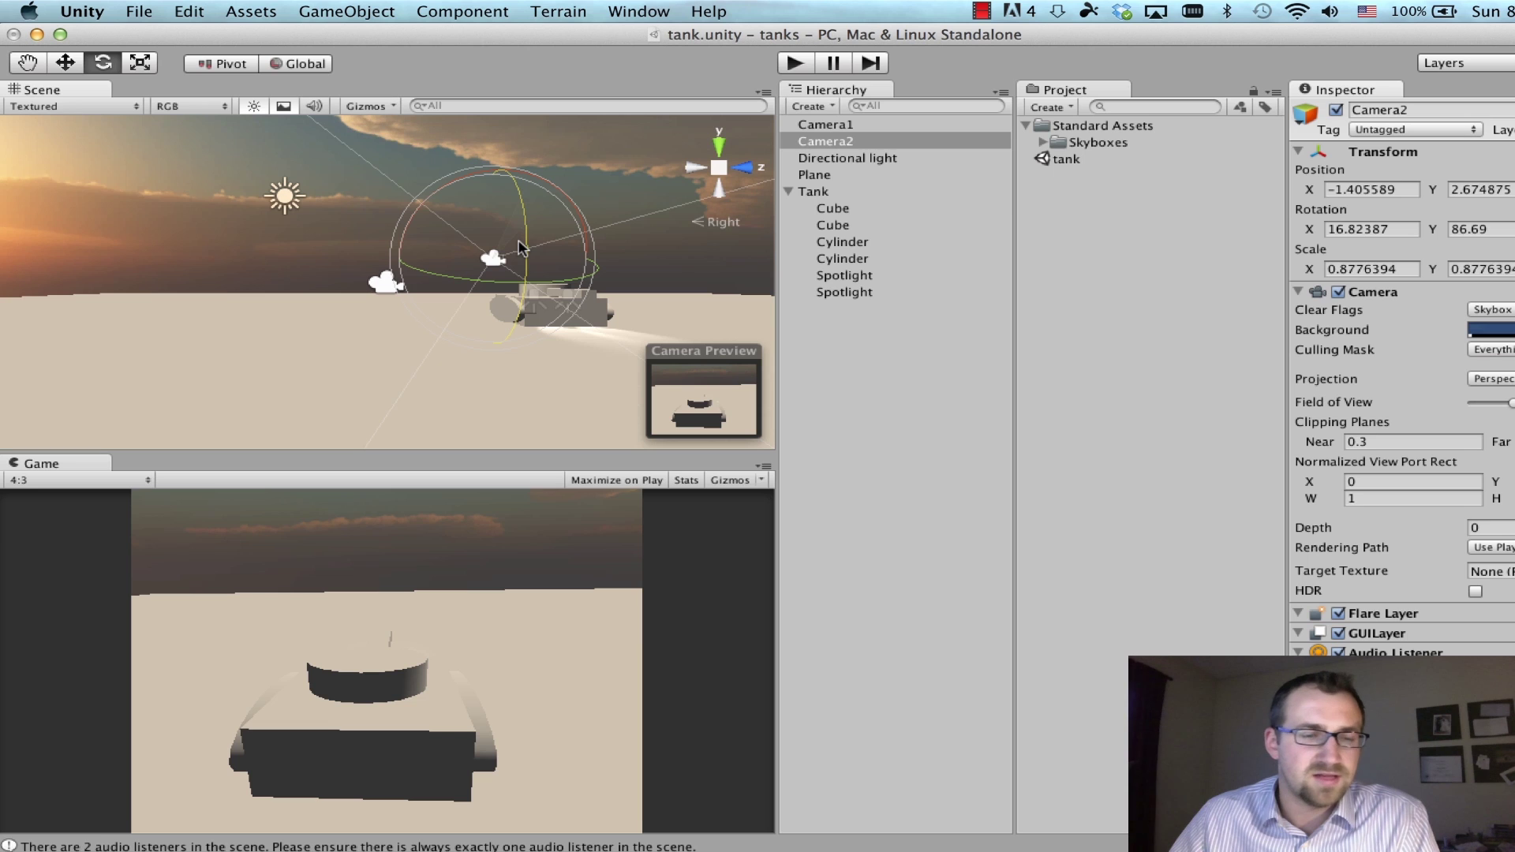
Step: Rotate Camera2 around Y to about 101.2° and shift it sideways behind the tank, to about X -1.32, Y 2.65
left_click_drag(433, 268, 398, 284)
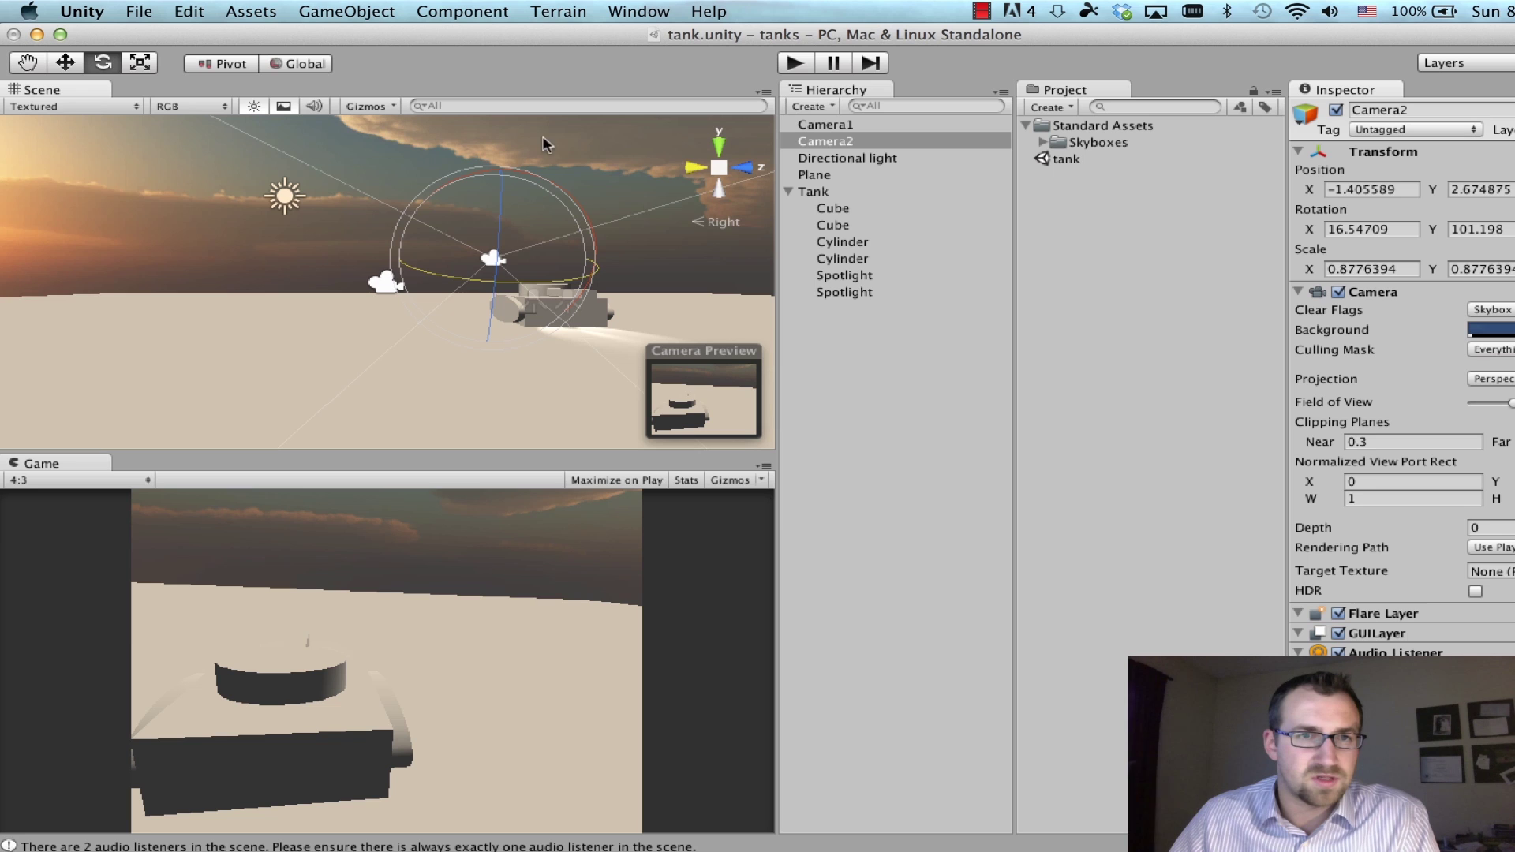
left_click(66, 64)
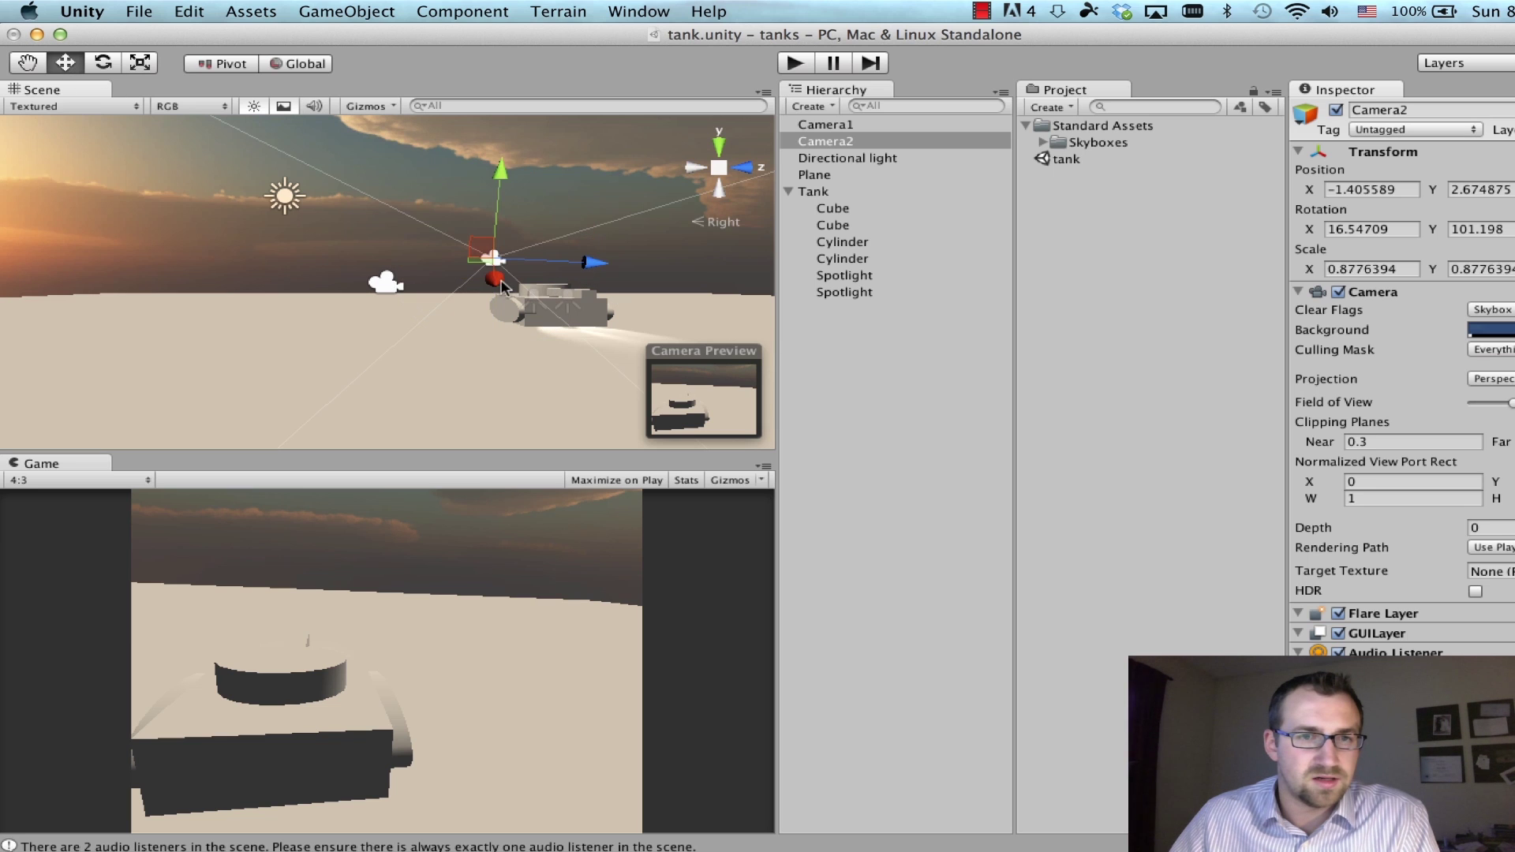
left_click(694, 170)
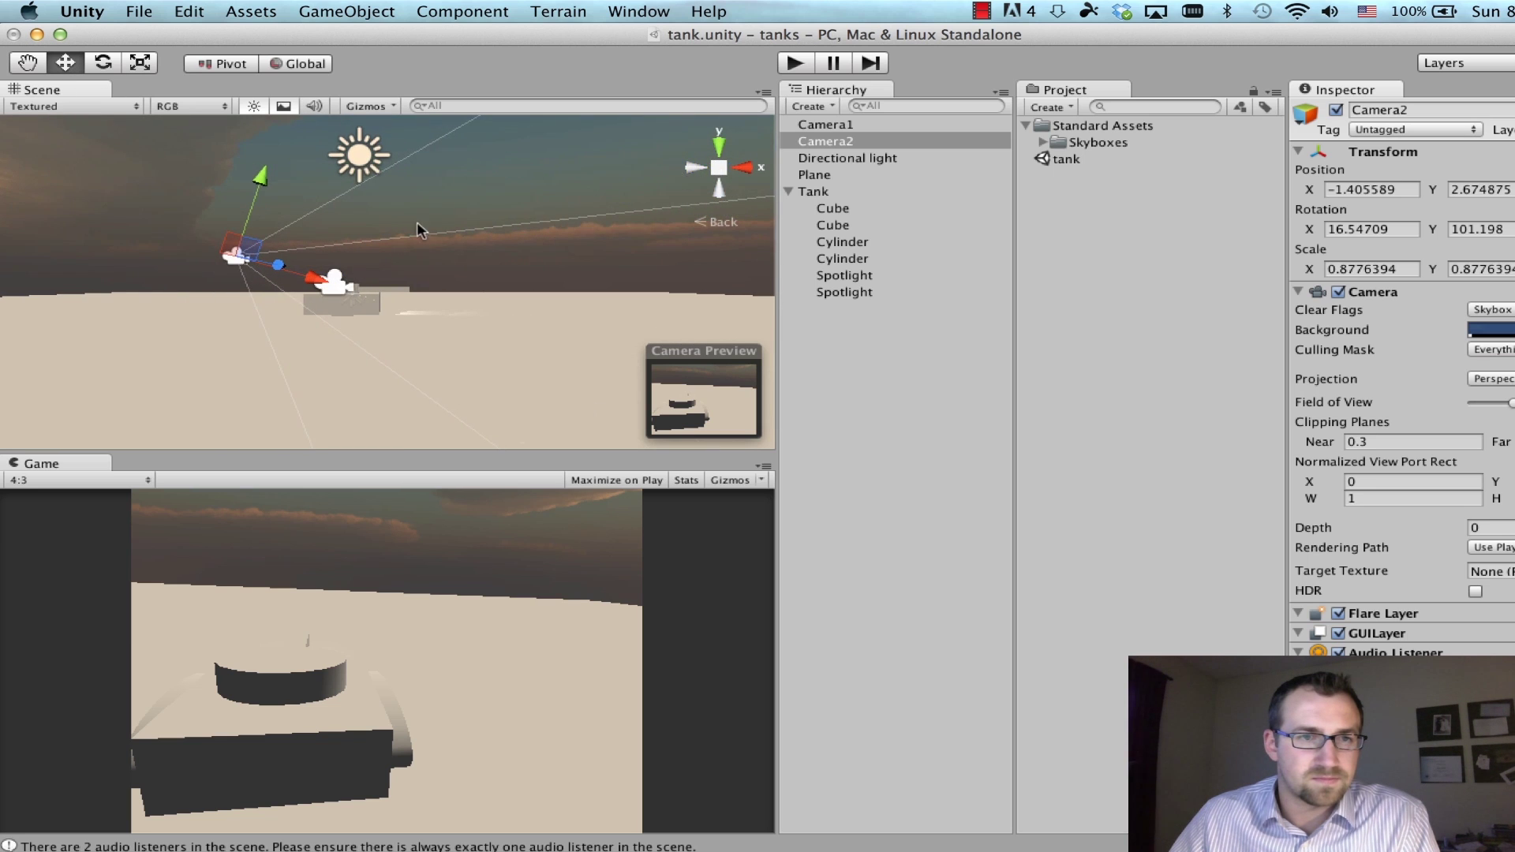
left_click(691, 172)
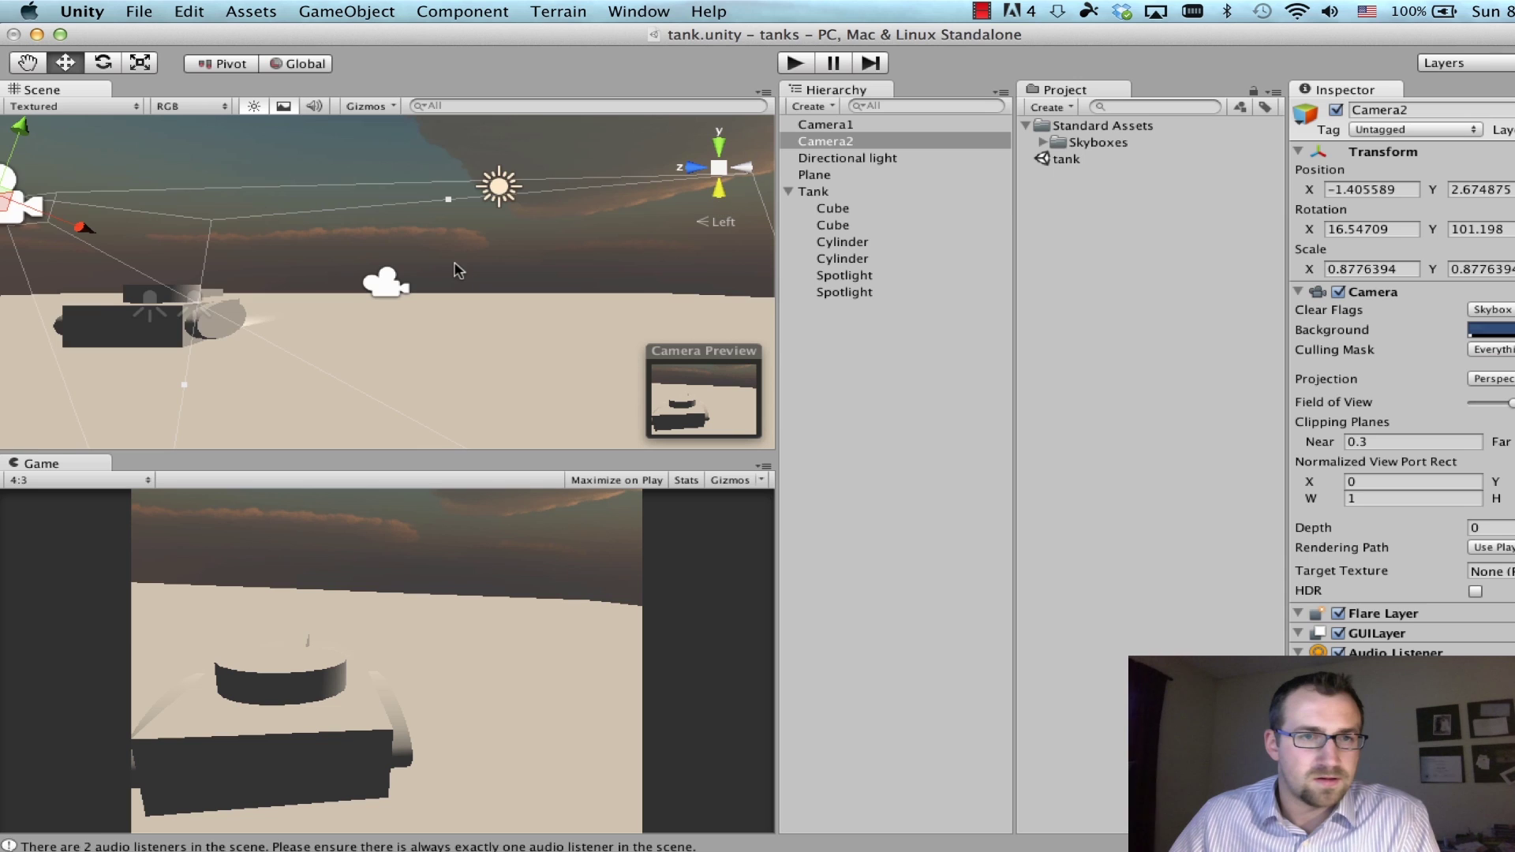
scroll(442, 274, "down", 3)
left_click_drag(161, 257, 142, 251)
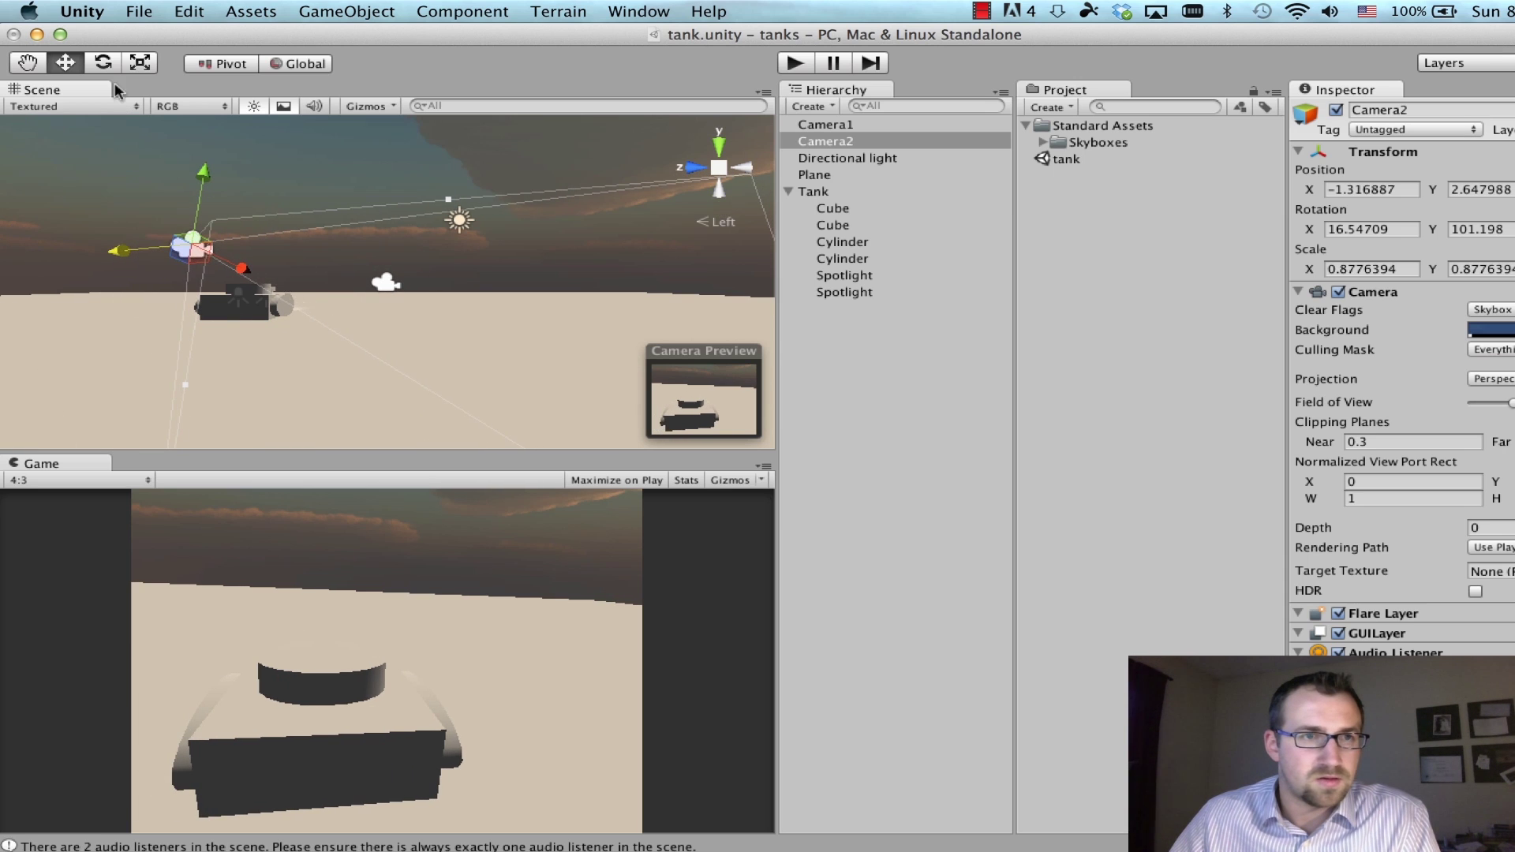
Step: Rotate Camera2 around Y to about 87.4°, center it behind the tank along Z, and slightly narrow its field of view
left_click(102, 63)
left_click_drag(249, 225, 286, 238)
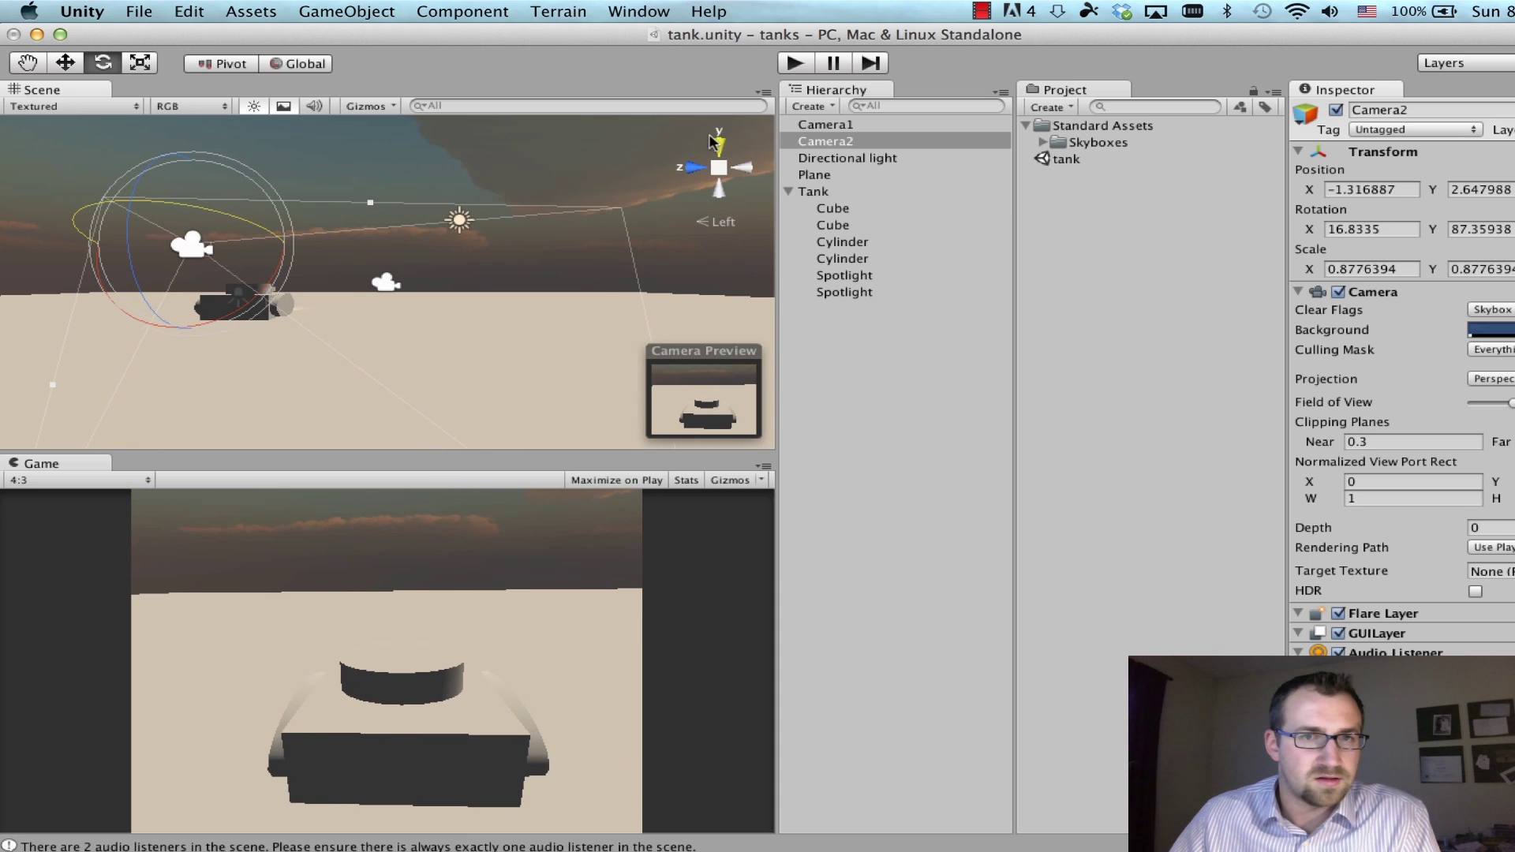
left_click(57, 68)
left_click_drag(146, 242, 262, 351)
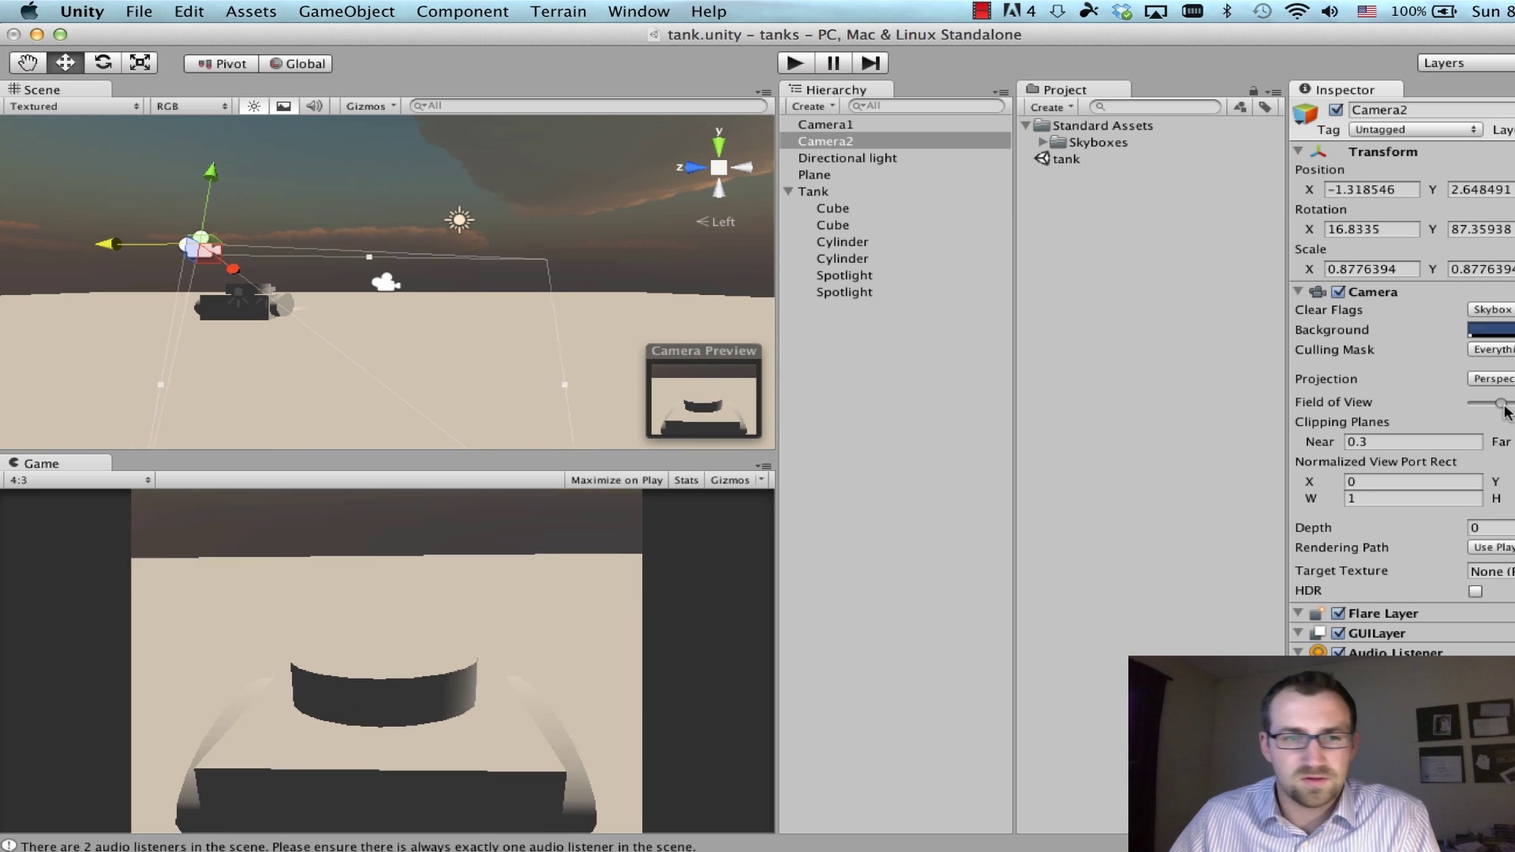
left_click_drag(1513, 403, 1509, 403)
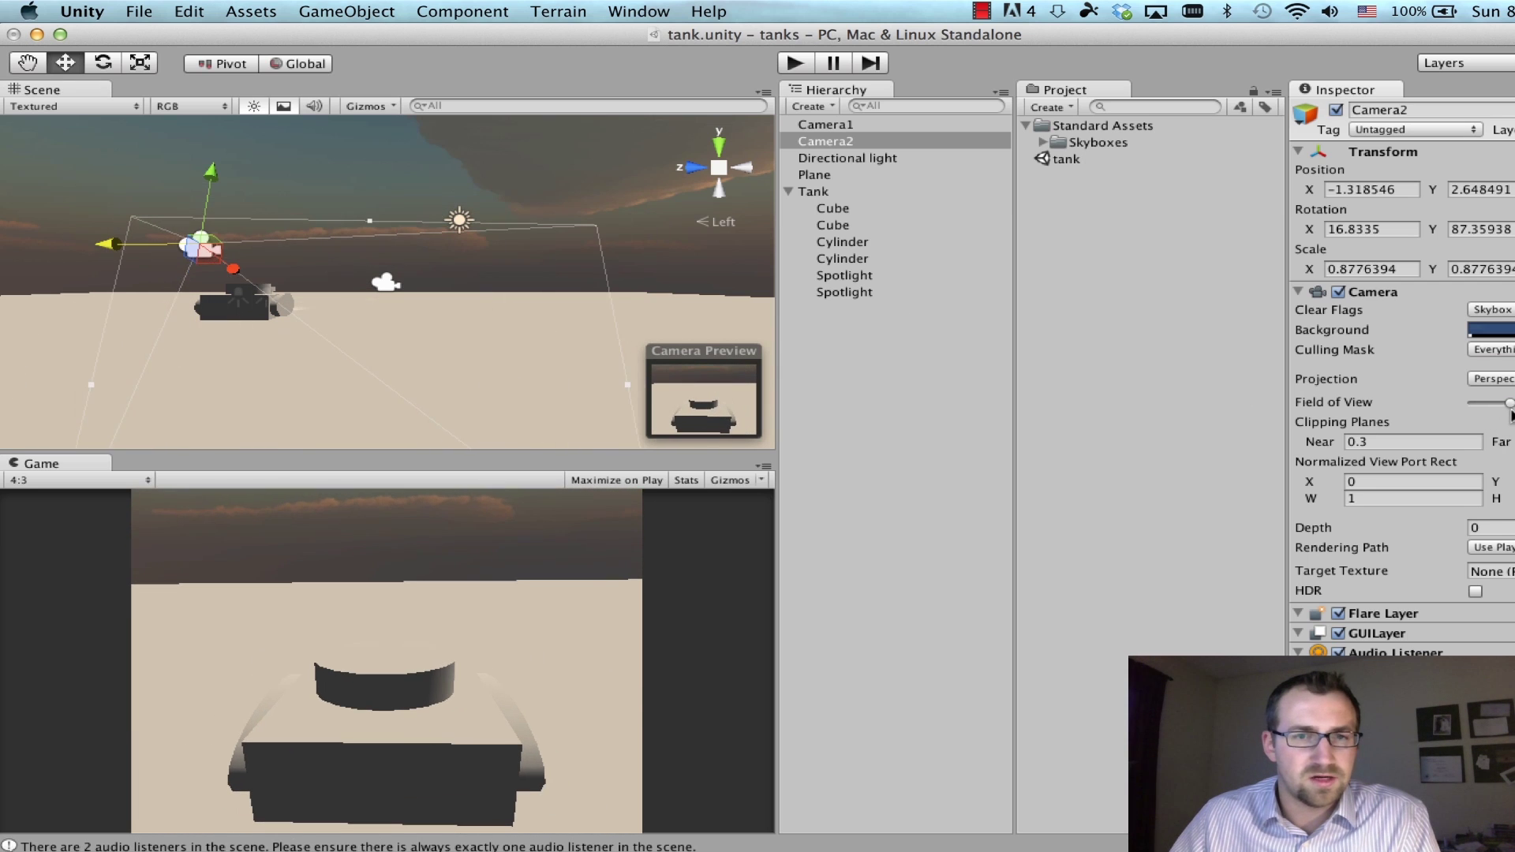
Step: Import all items of the Character Controllers package into the project
left_click(822, 126)
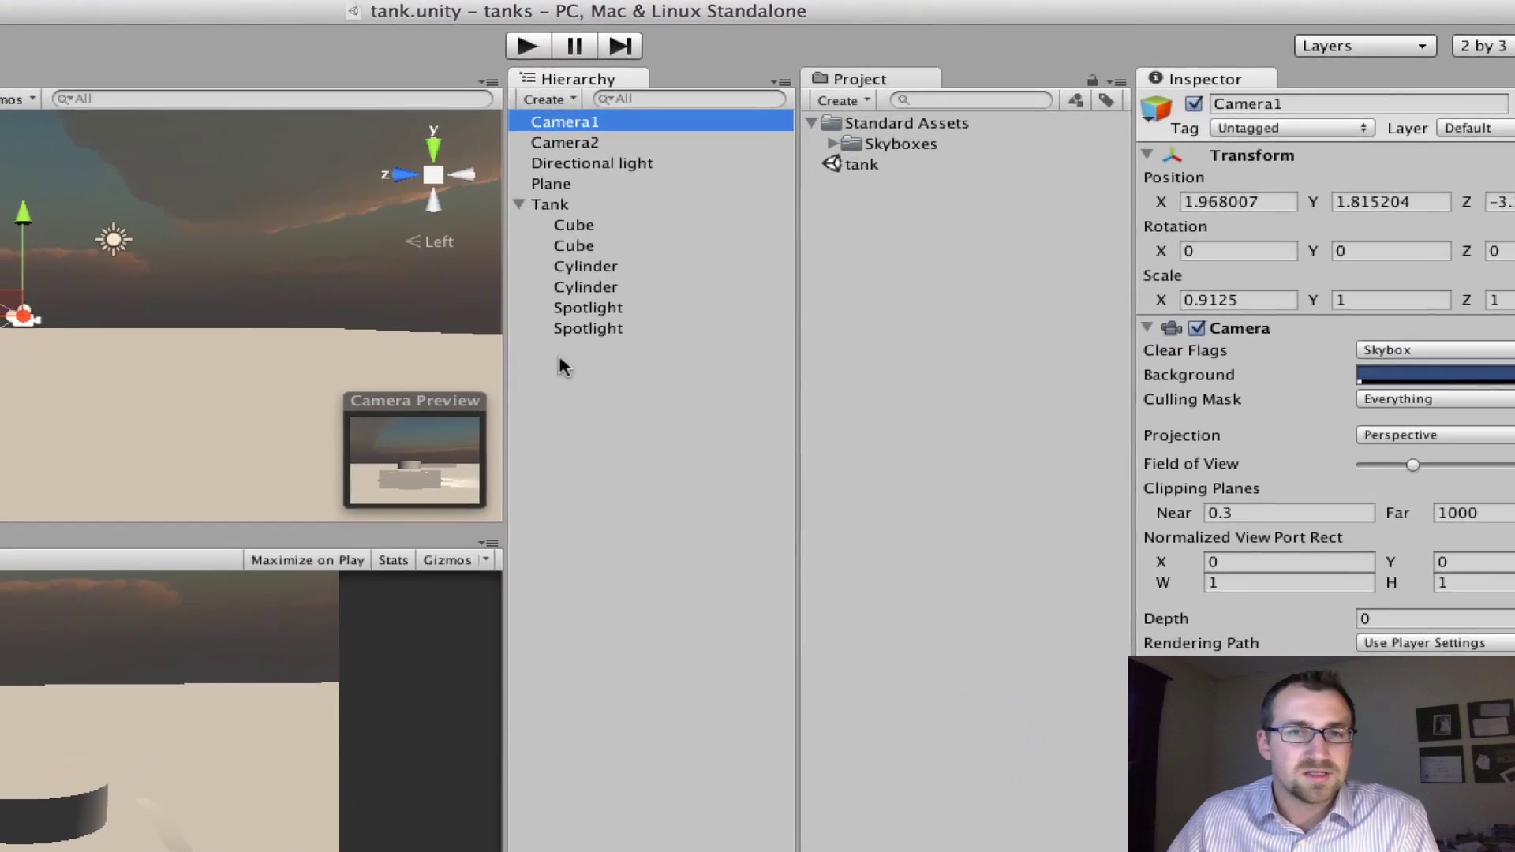
right_click(886, 258)
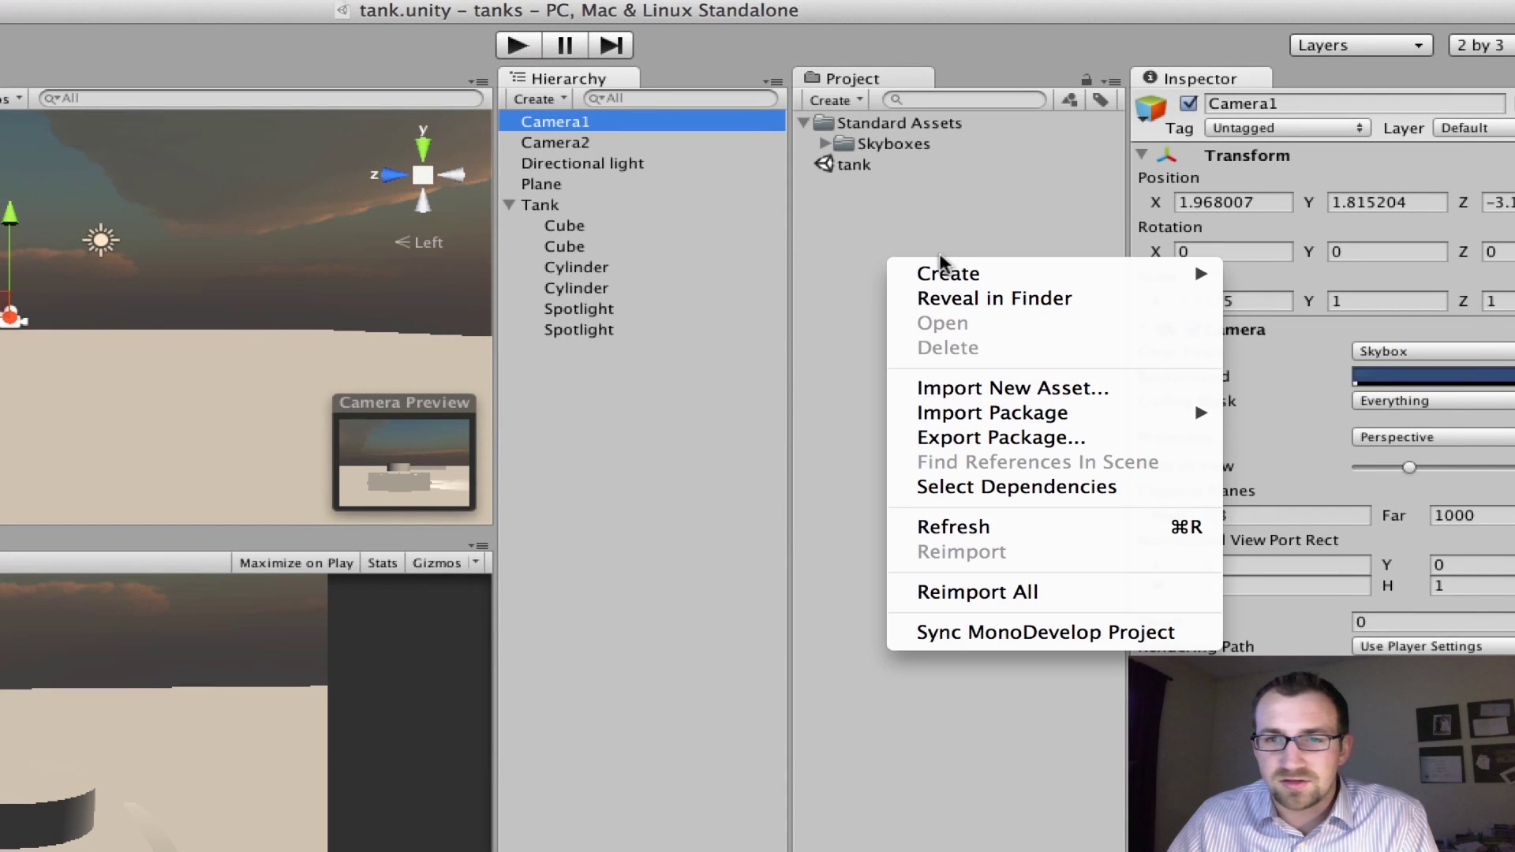
mouse_move(945, 274)
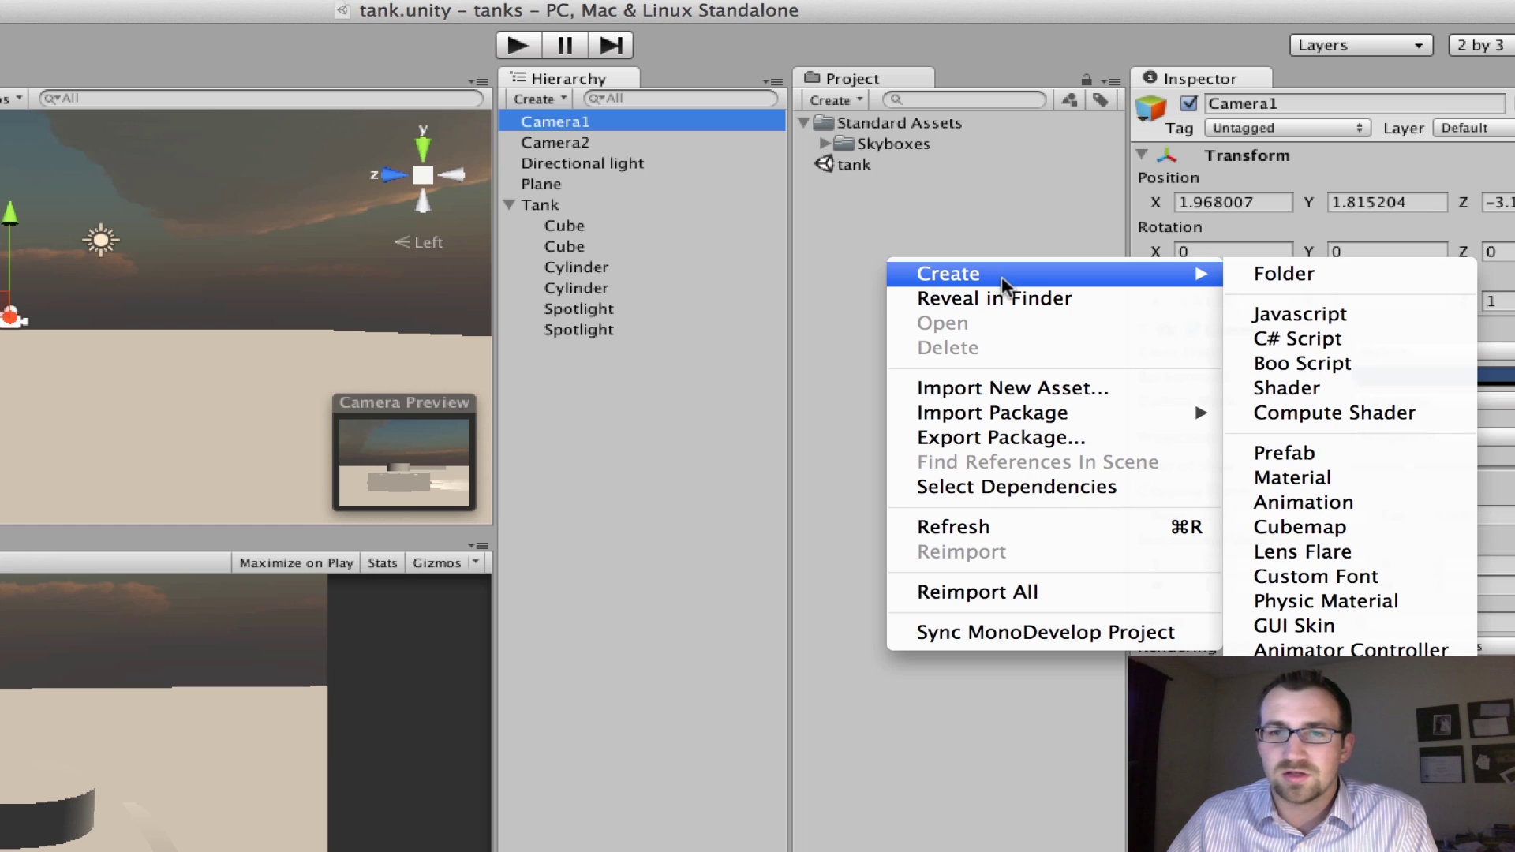
mouse_move(996, 413)
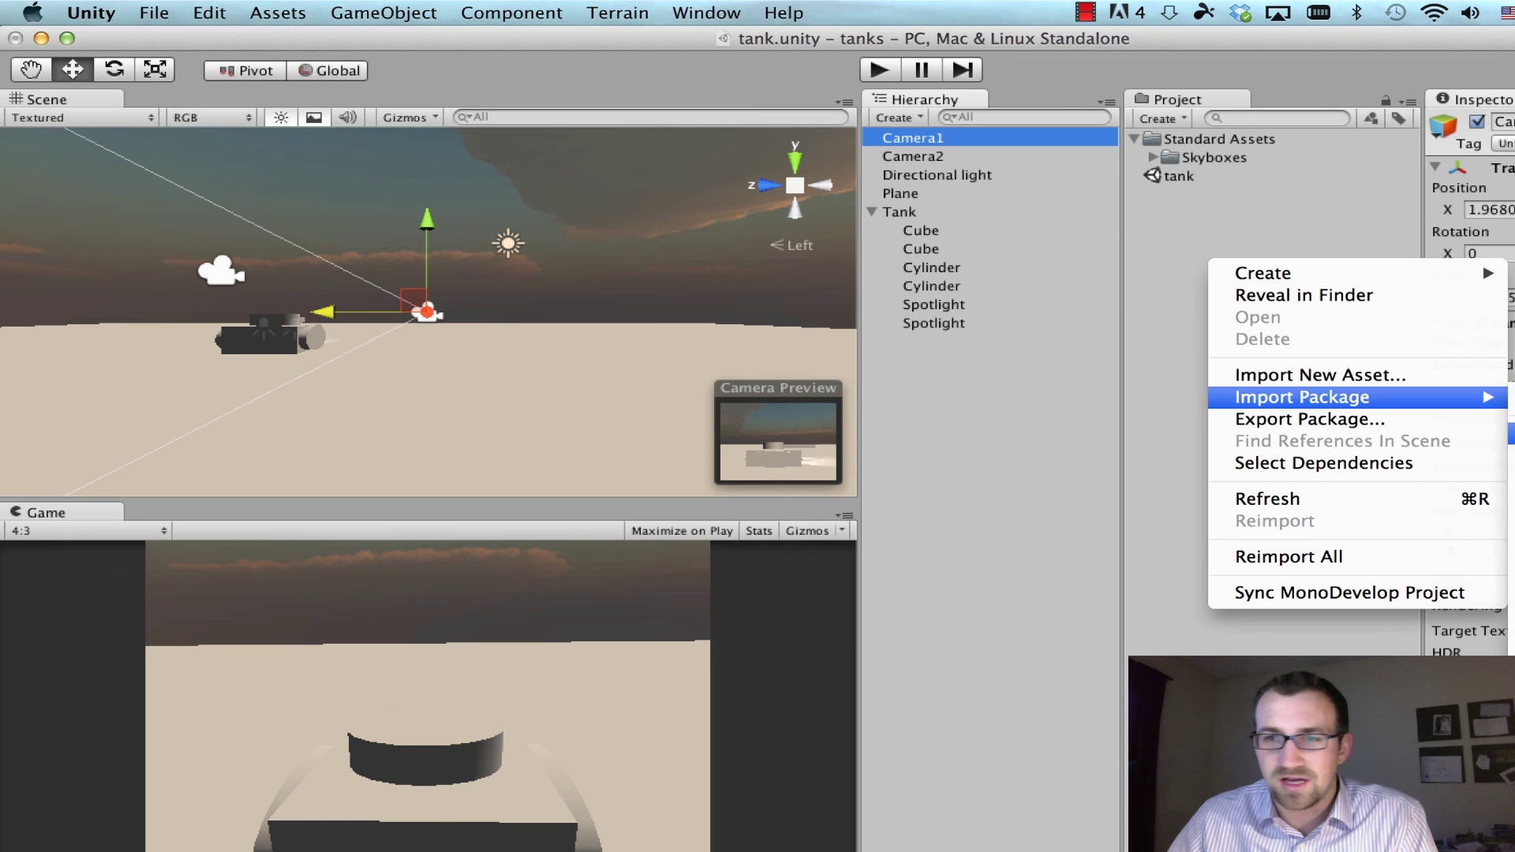
left_click(1444, 444)
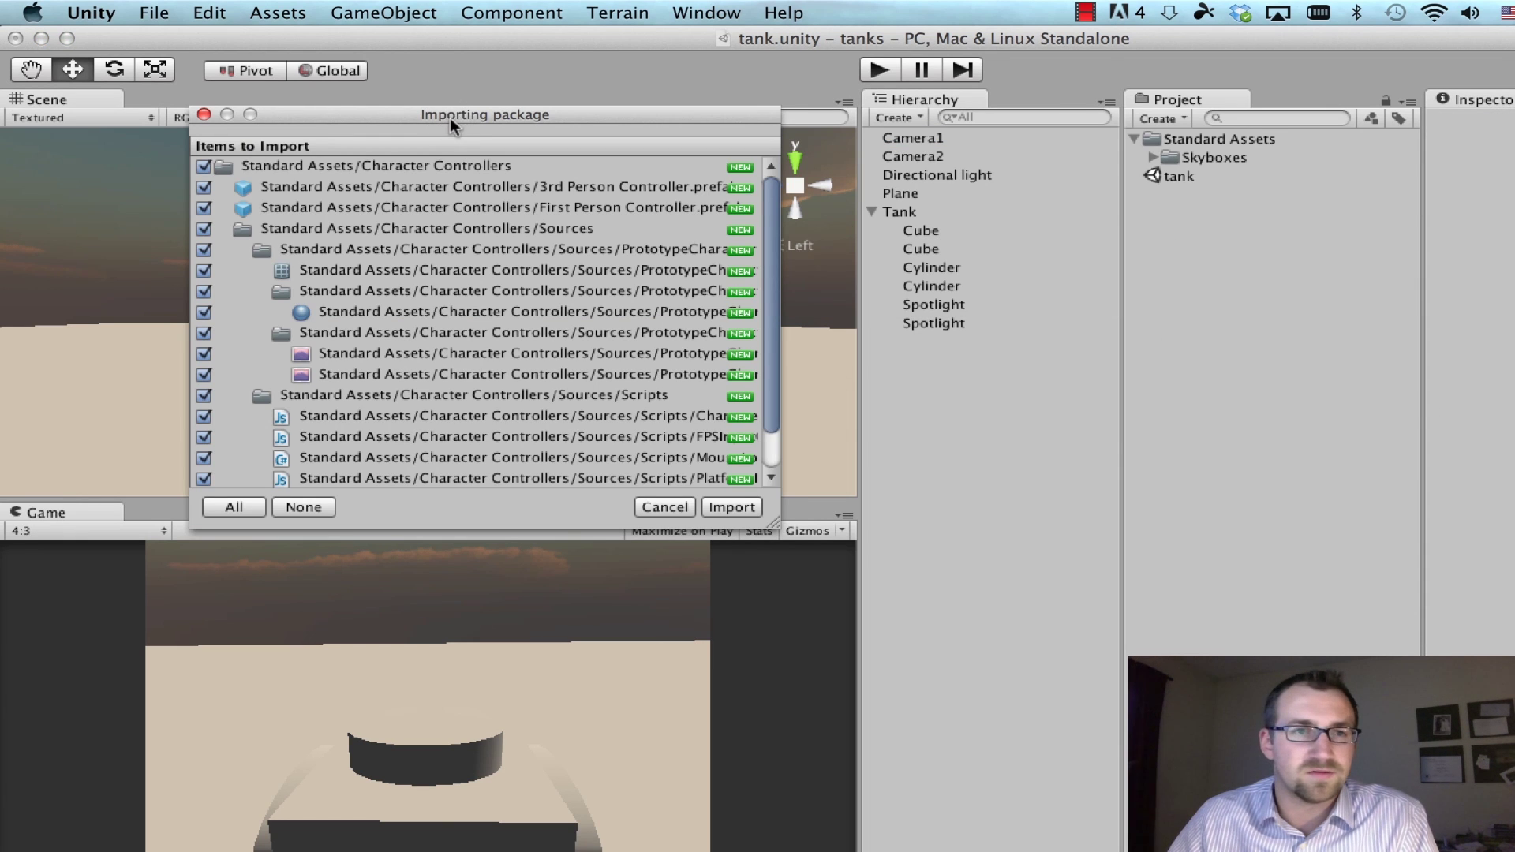
left_click_drag(770, 201, 763, 235)
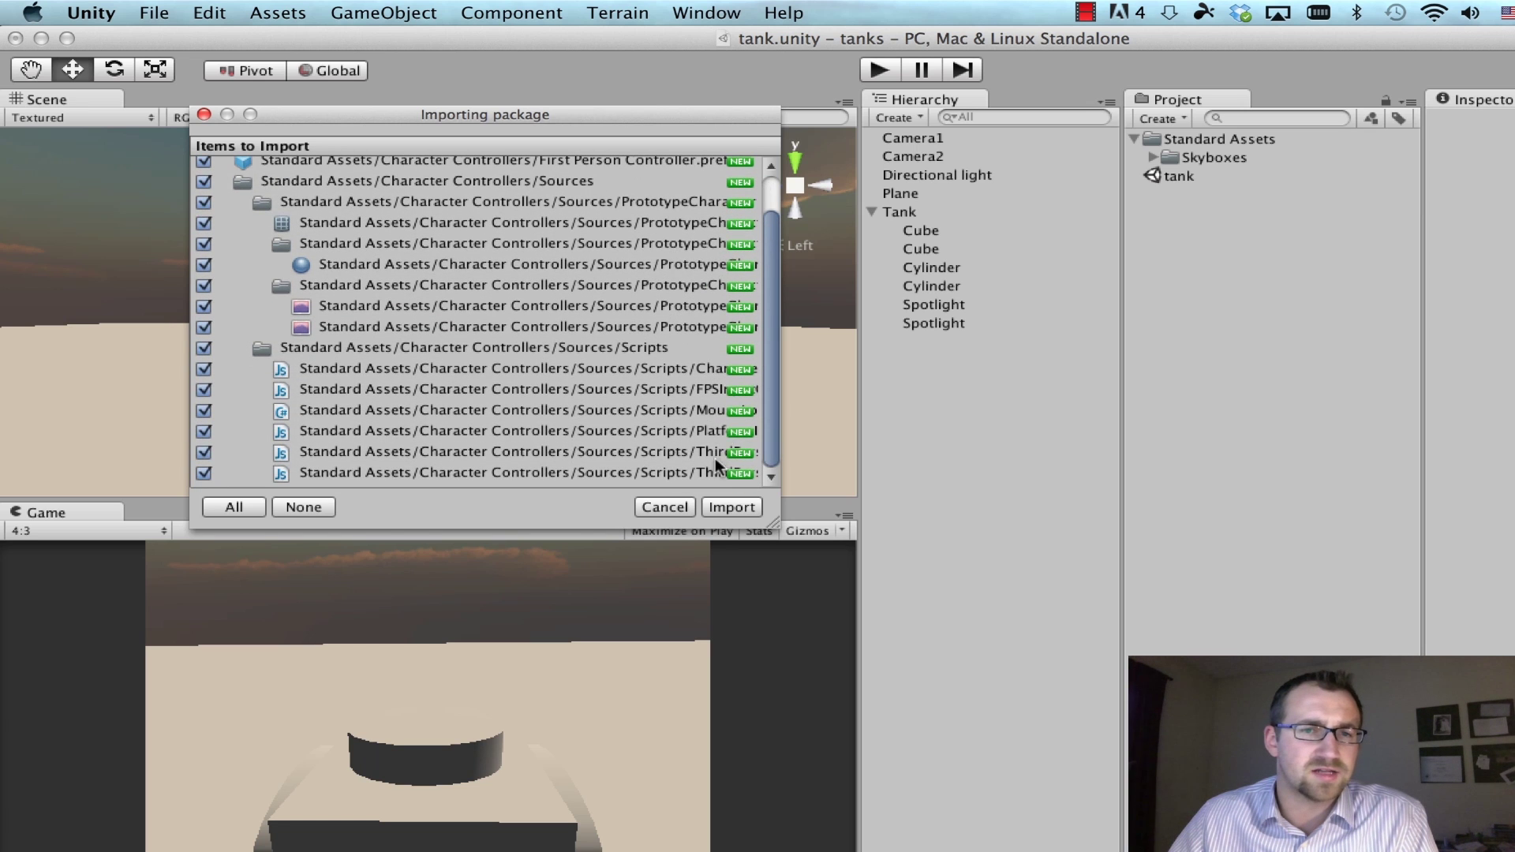
left_click(725, 507)
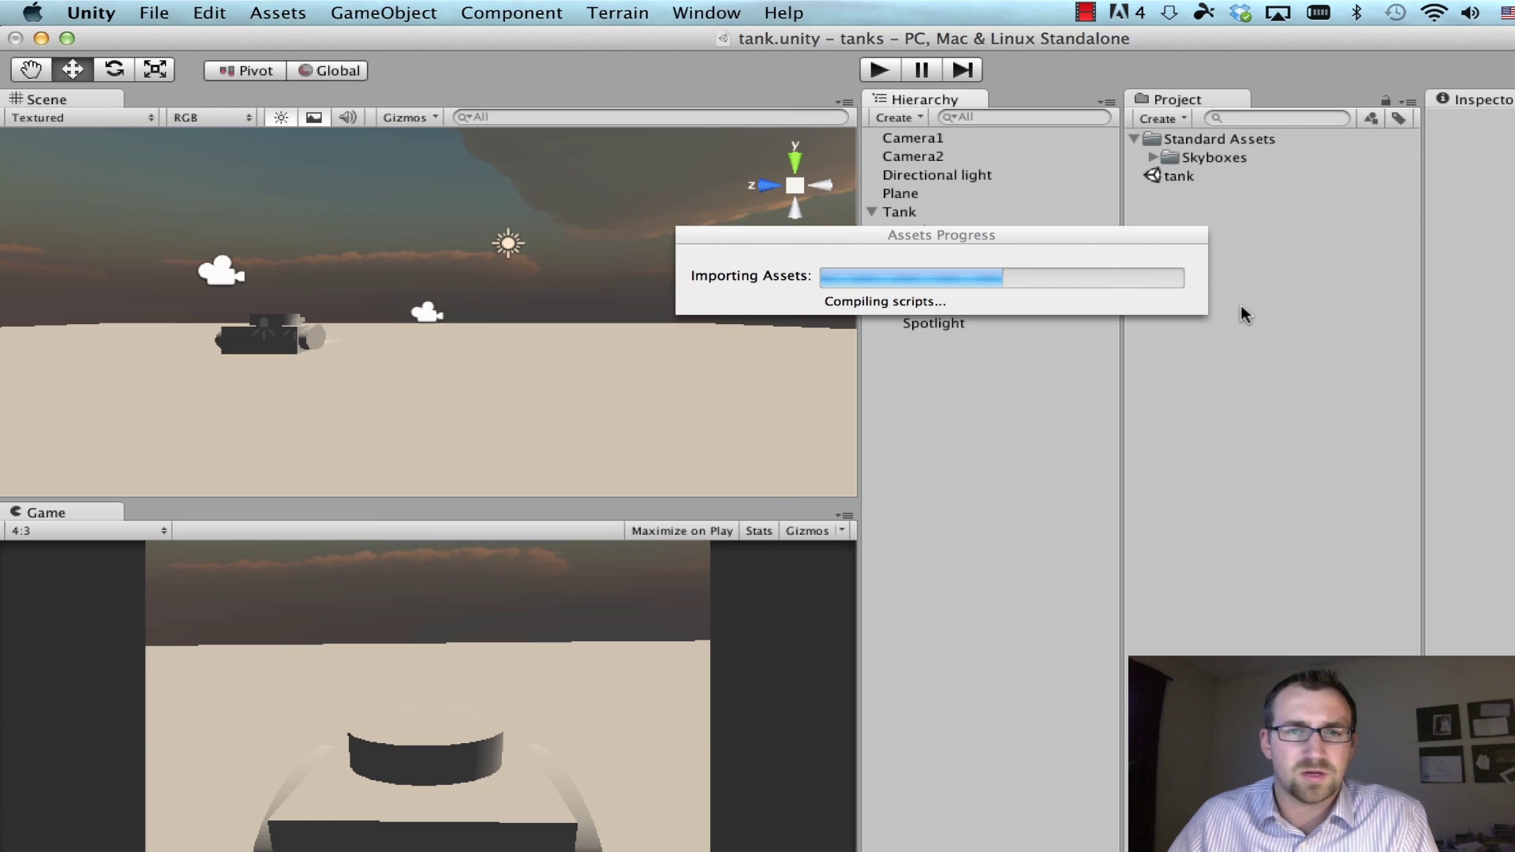
Step: Add the First Person Controller prefab from the Character Controllers assets to the scene hierarchy
left_click(1150, 157)
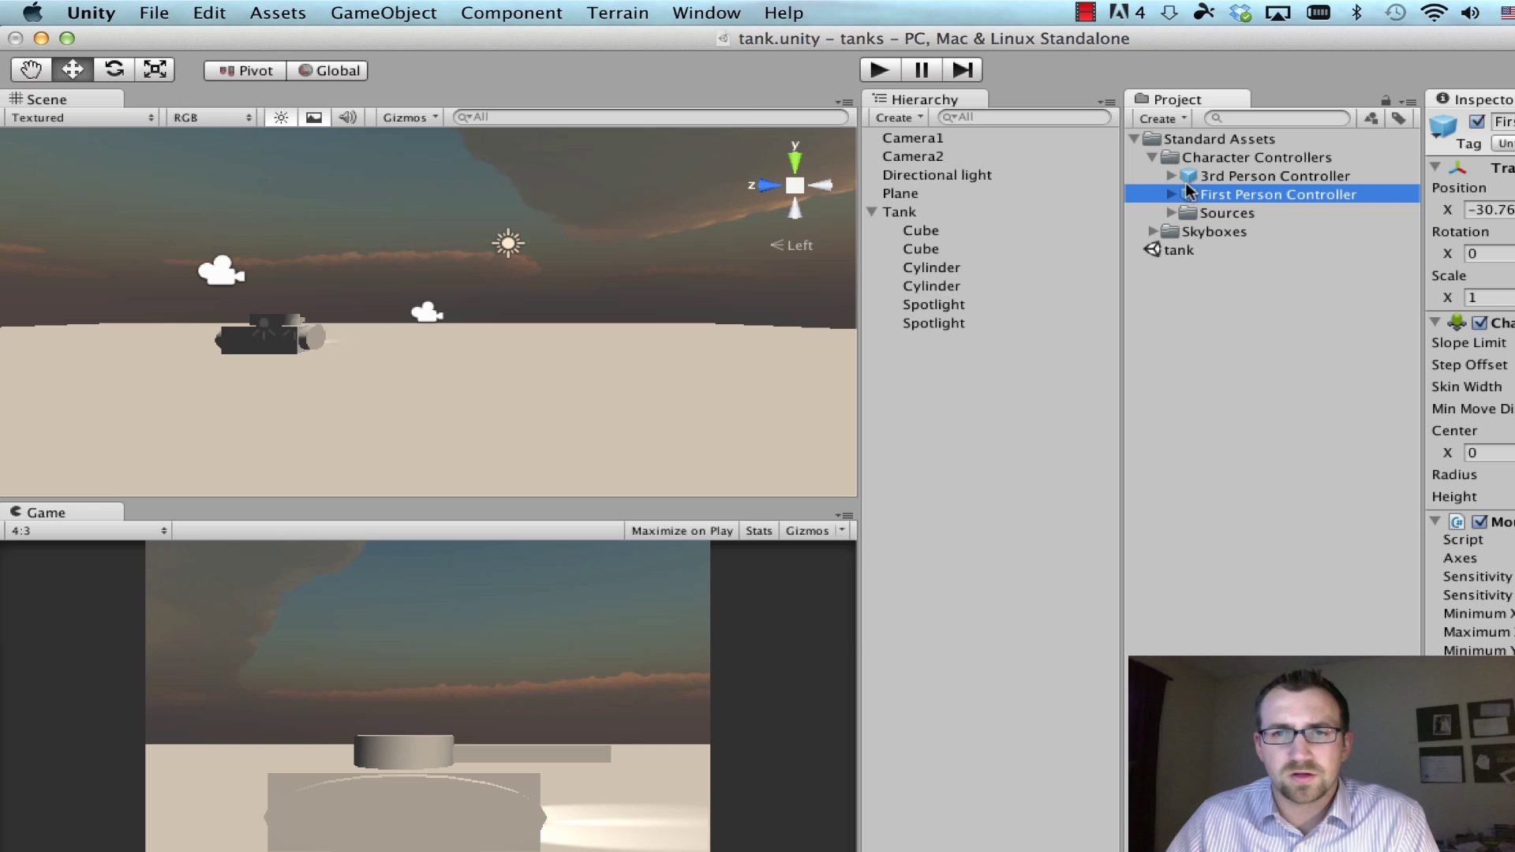
left_click(1170, 194)
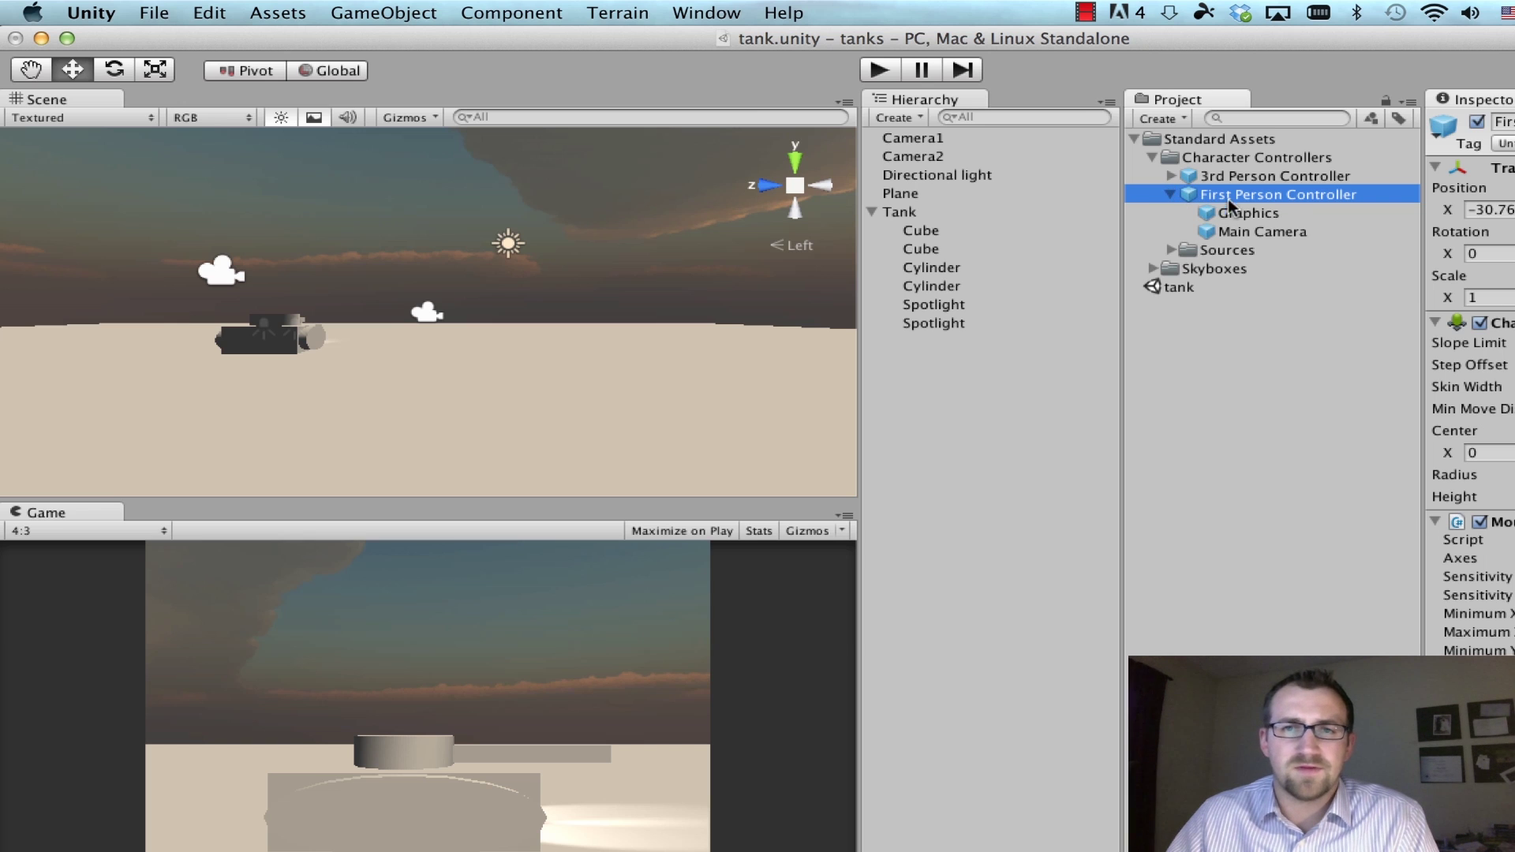
left_click_drag(1279, 194, 976, 175)
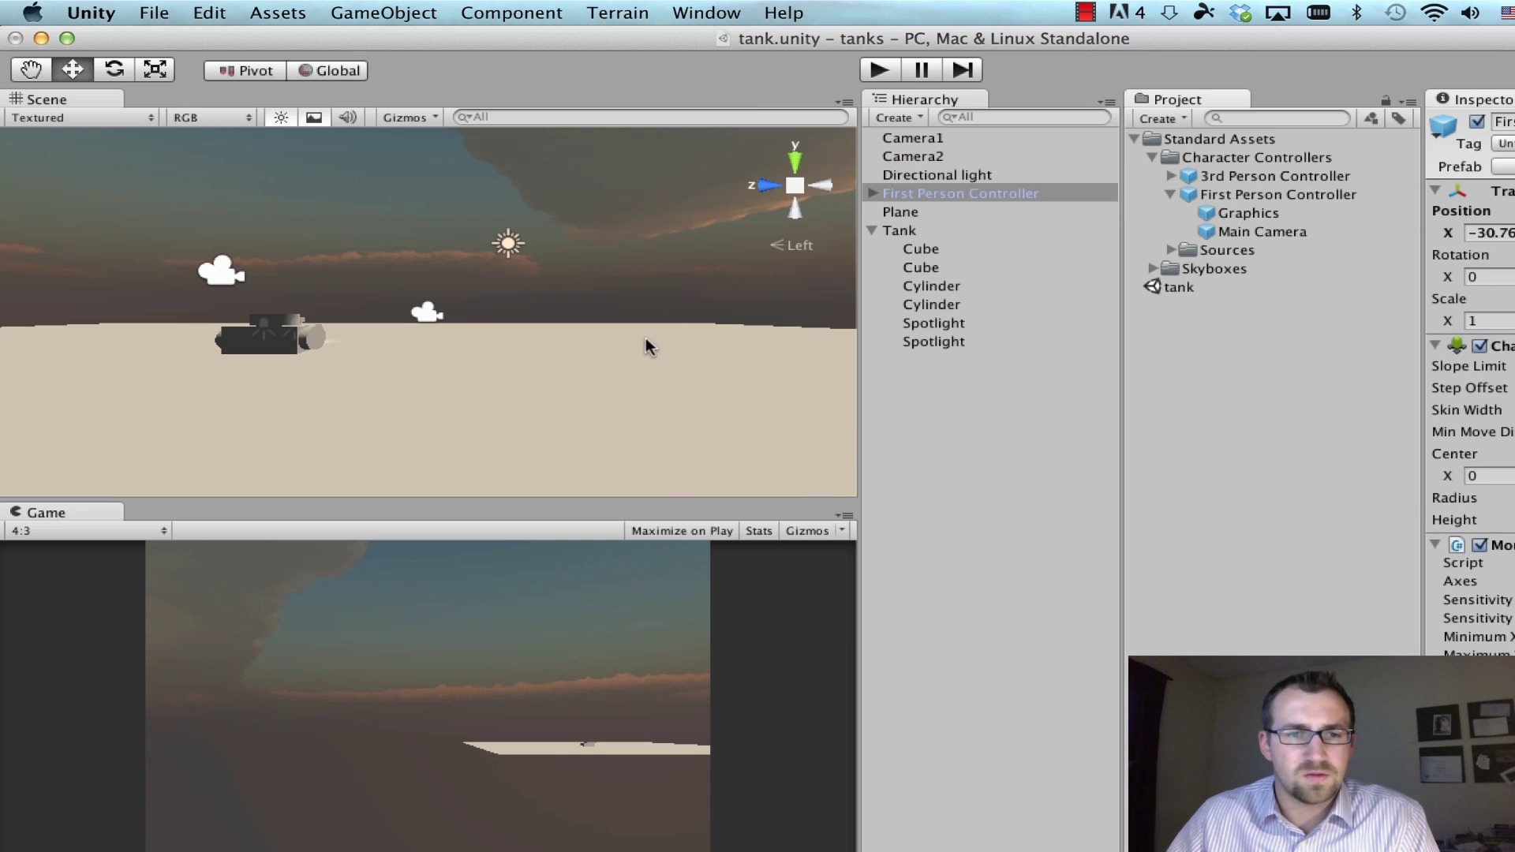
Step: Delete Camera2 and Camera1 from the scene hierarchy
left_click(913, 156)
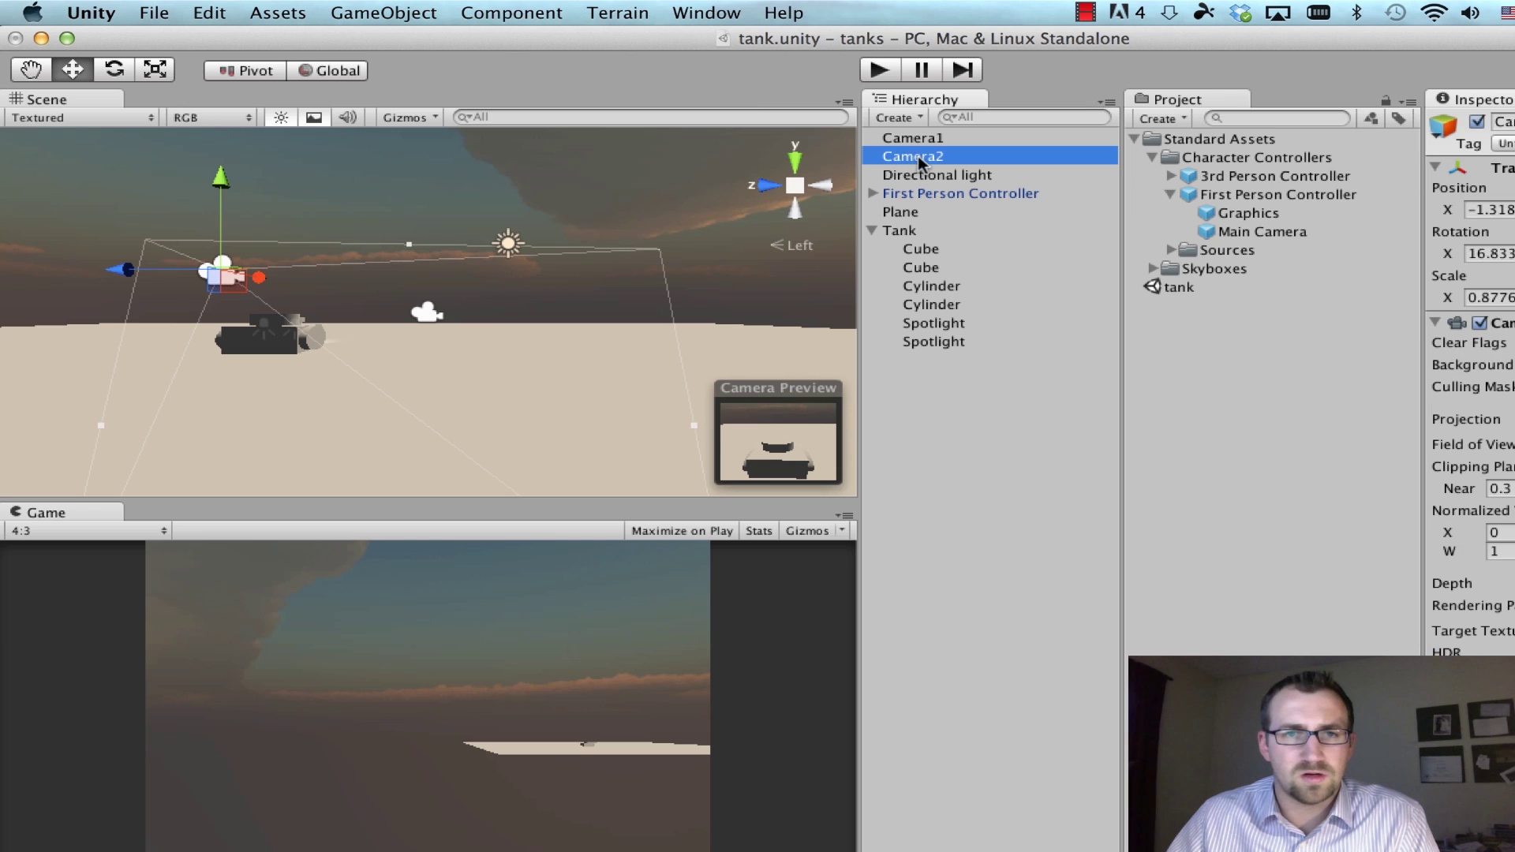
left_click(911, 139)
left_click(911, 139)
right_click(919, 138)
key("Escape")
left_click(907, 176)
left_click(911, 158)
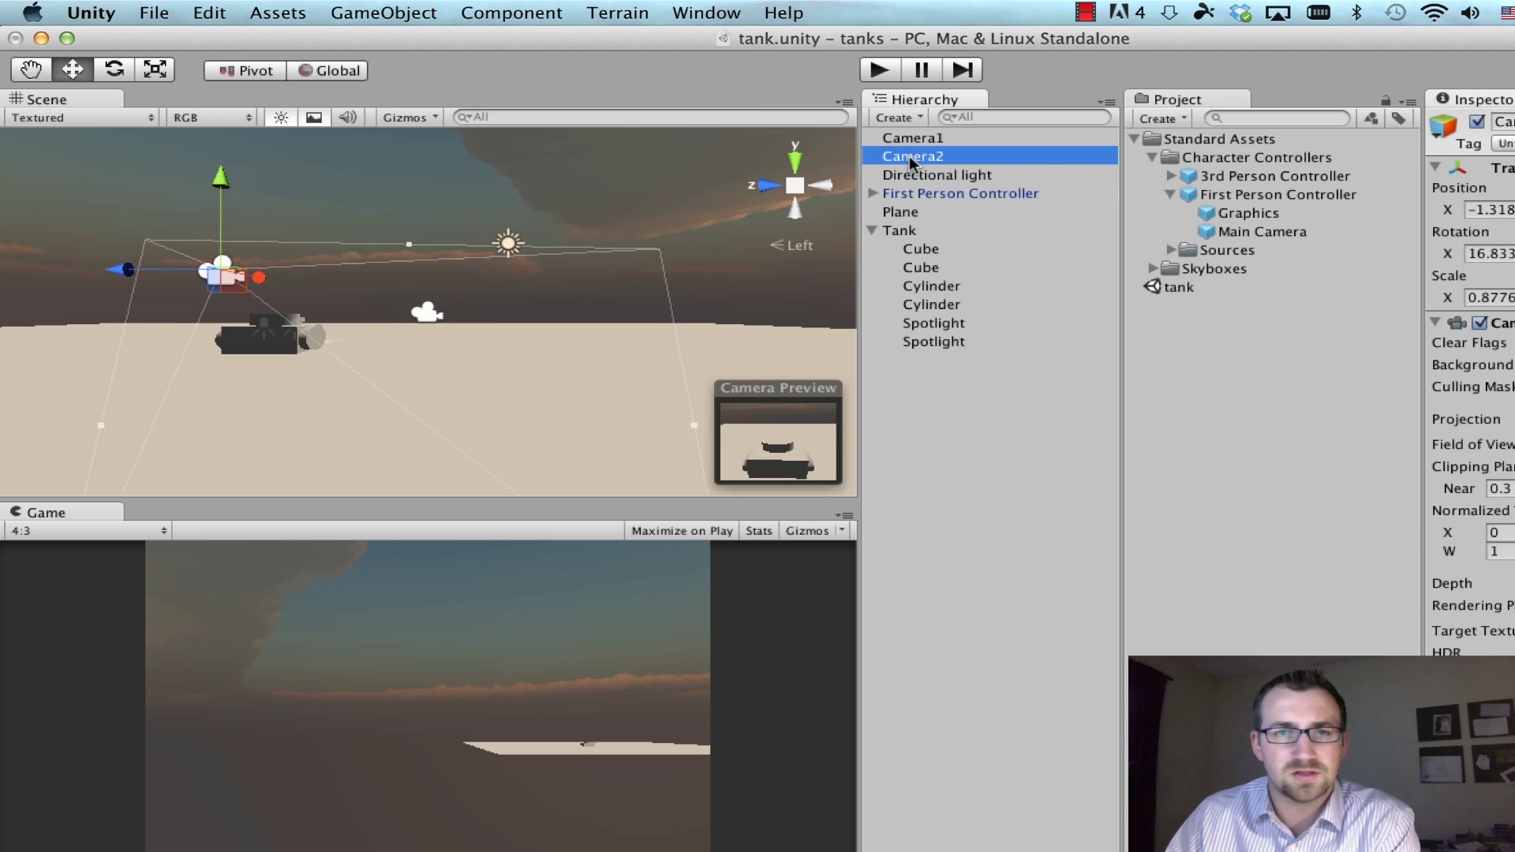
right_click(912, 161)
left_click(963, 281)
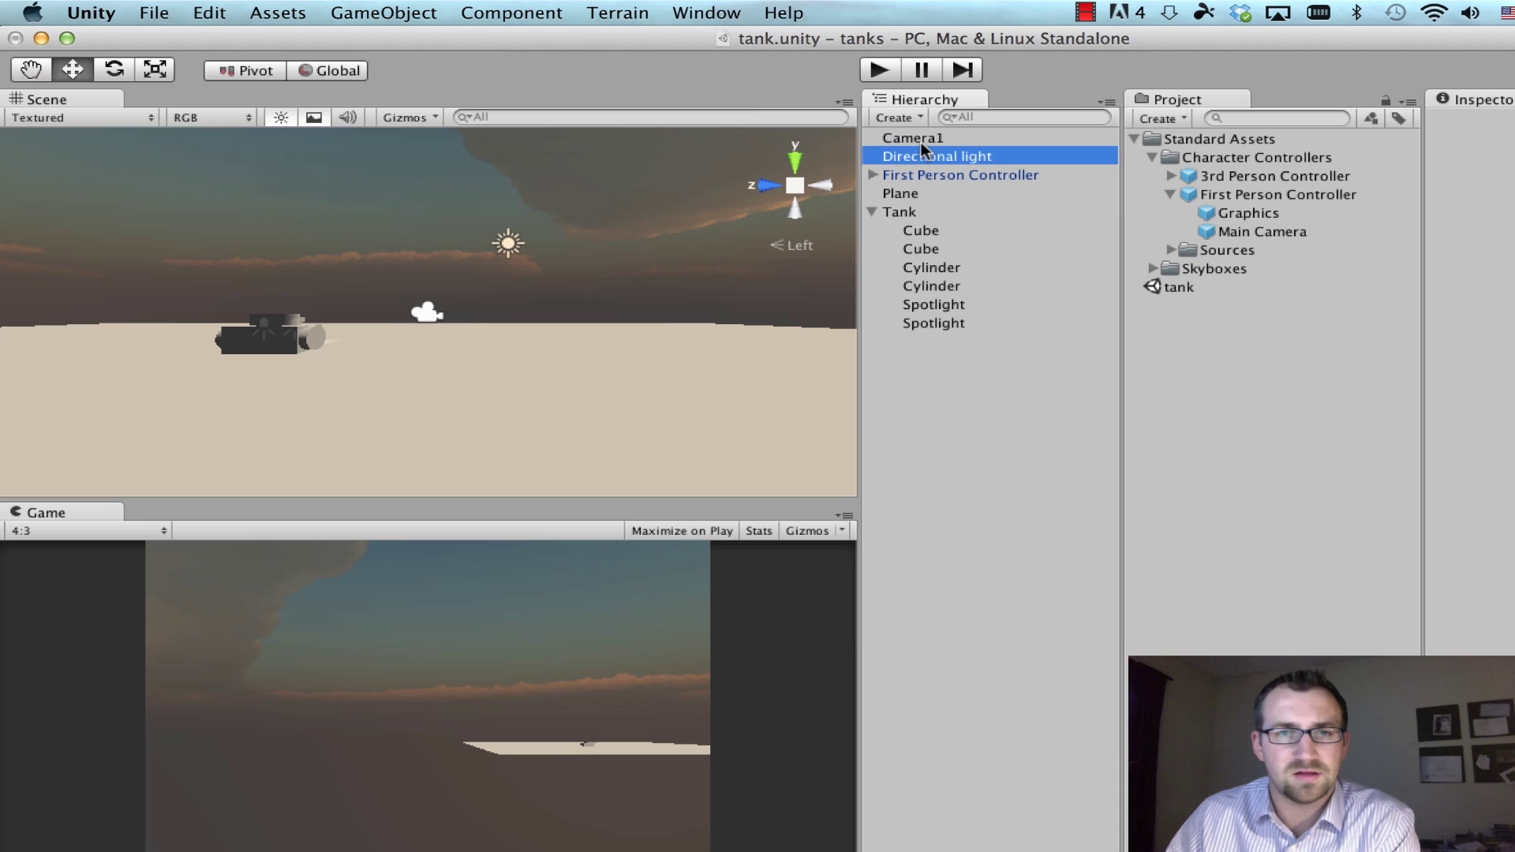
left_click(920, 142)
right_click(921, 145)
left_click(966, 261)
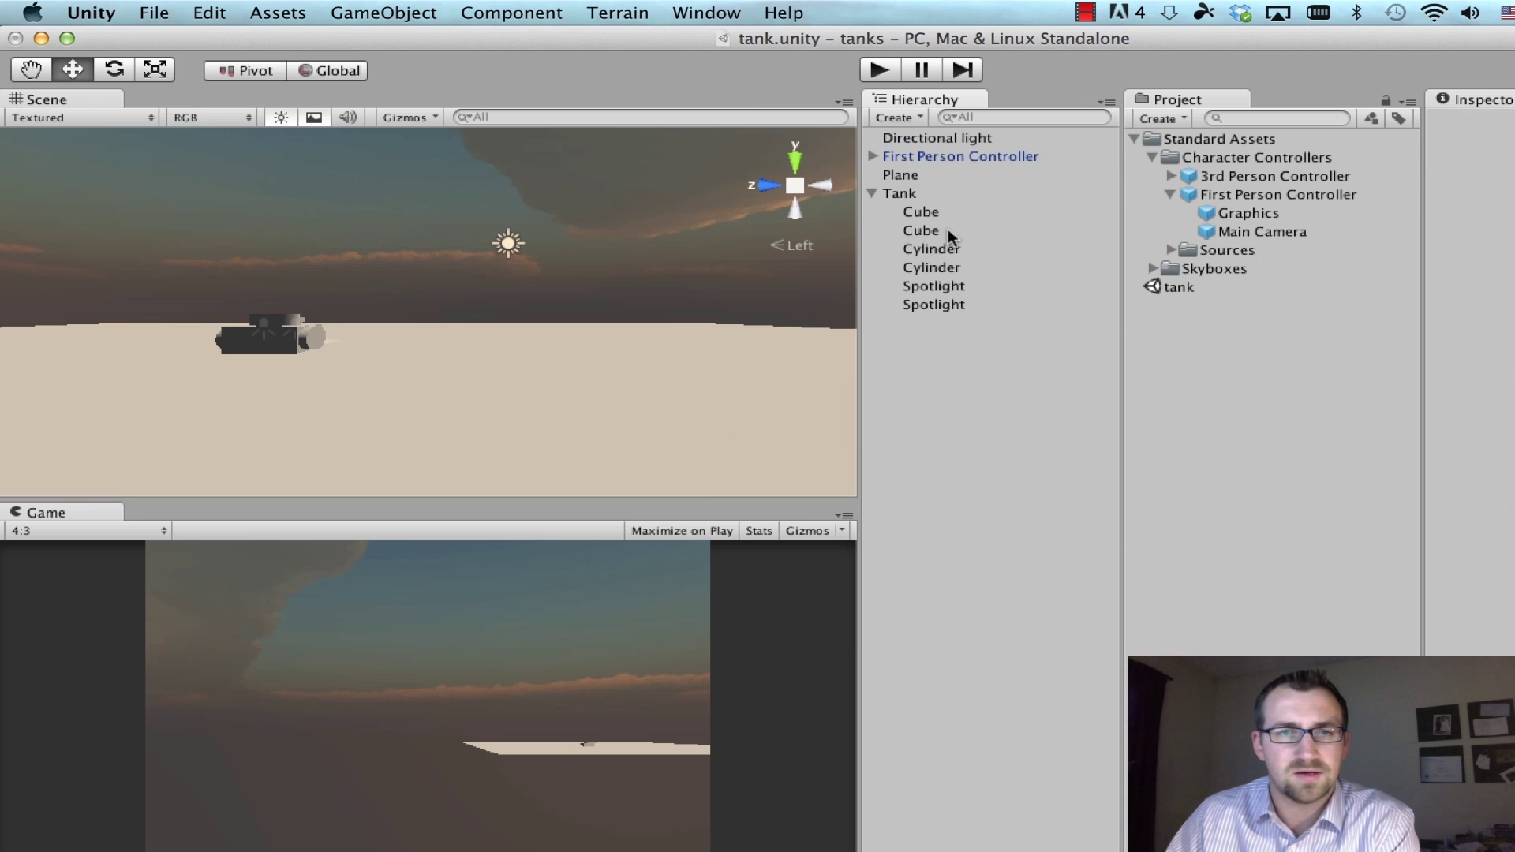
Step: Preview the Main Camera nested inside the scene's First Person Controller, and reselect the controller
left_click(872, 156)
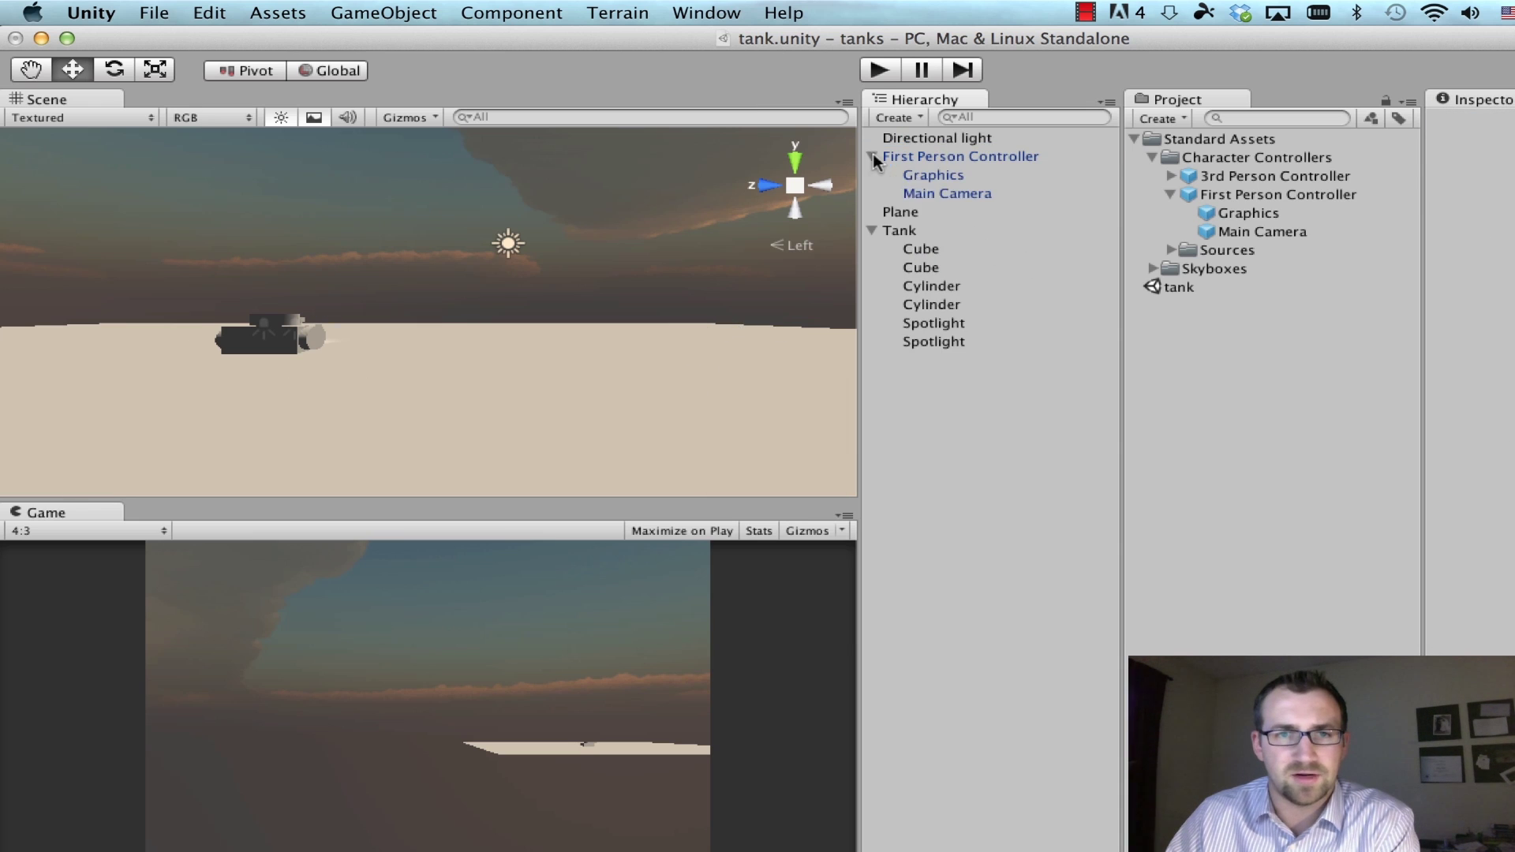
left_click(955, 194)
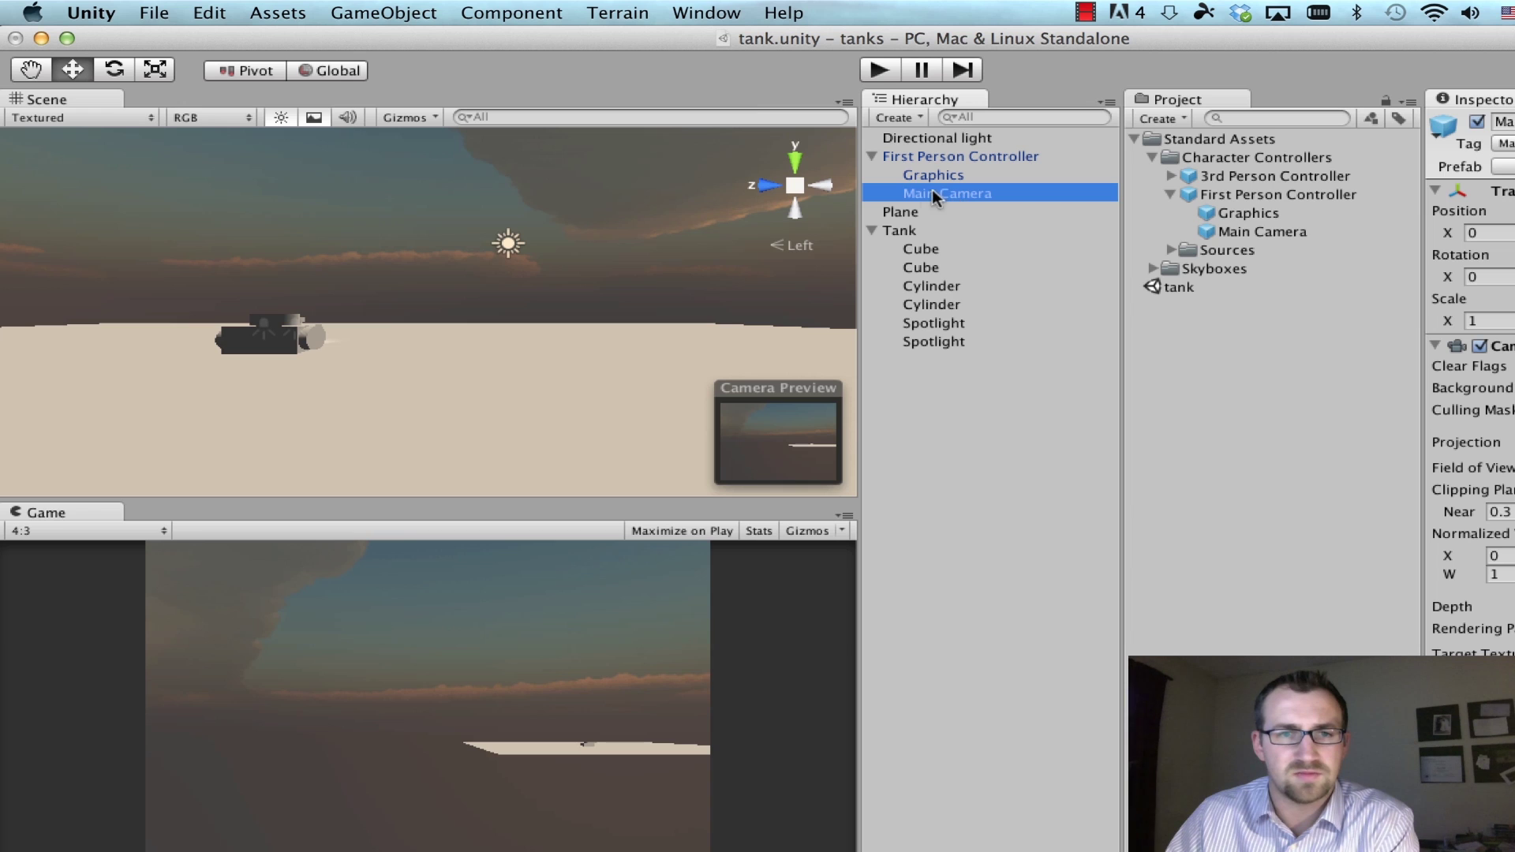
left_click(901, 155)
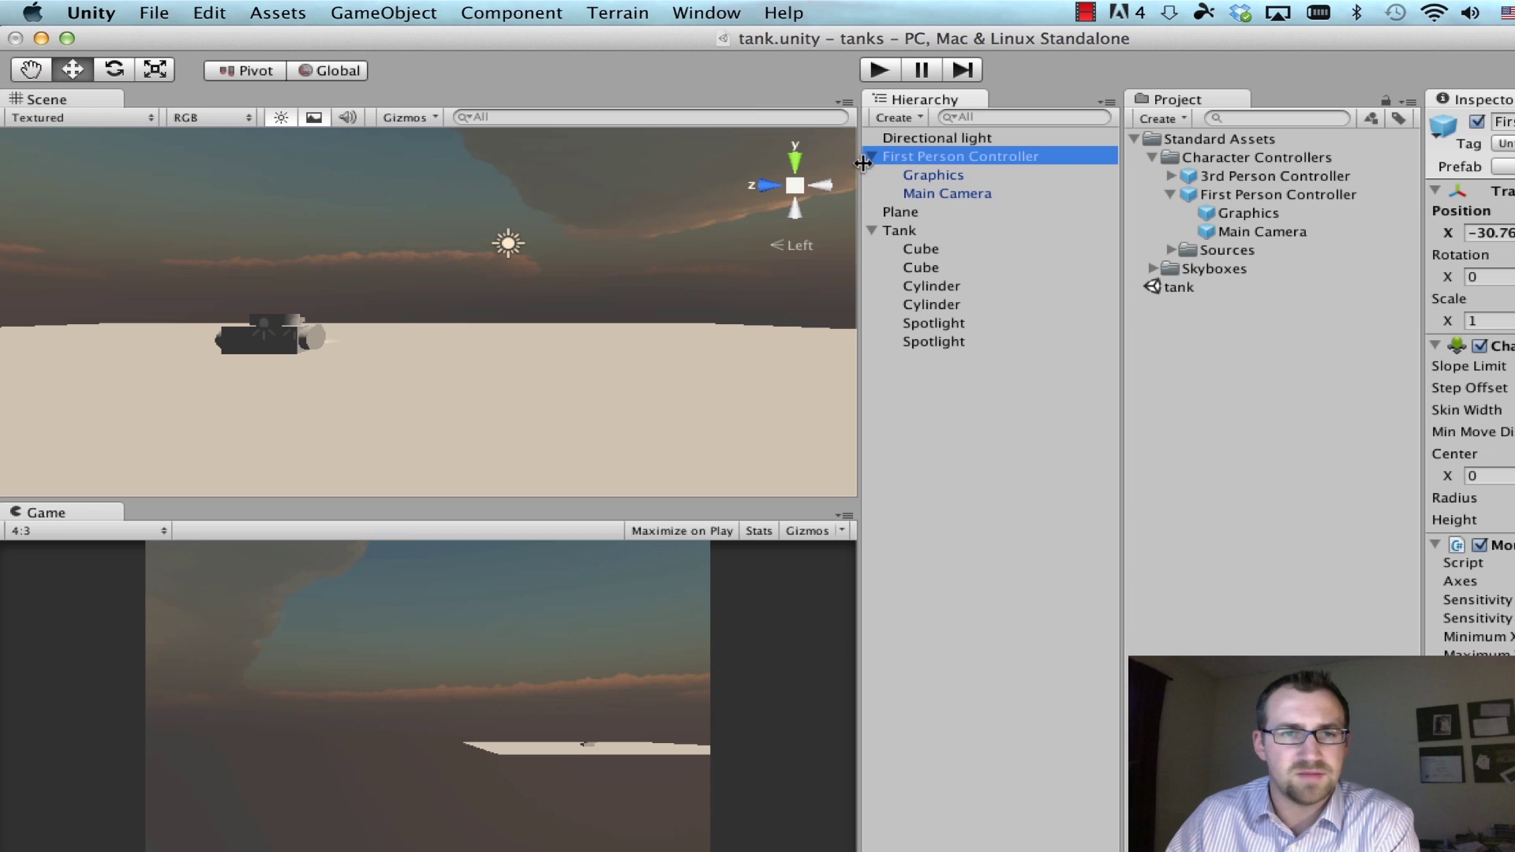
Step: Set the First Person Controller's position to X 1, Y 1, Z 1 to bring it next to the tank
scroll(630, 300, "up", 2)
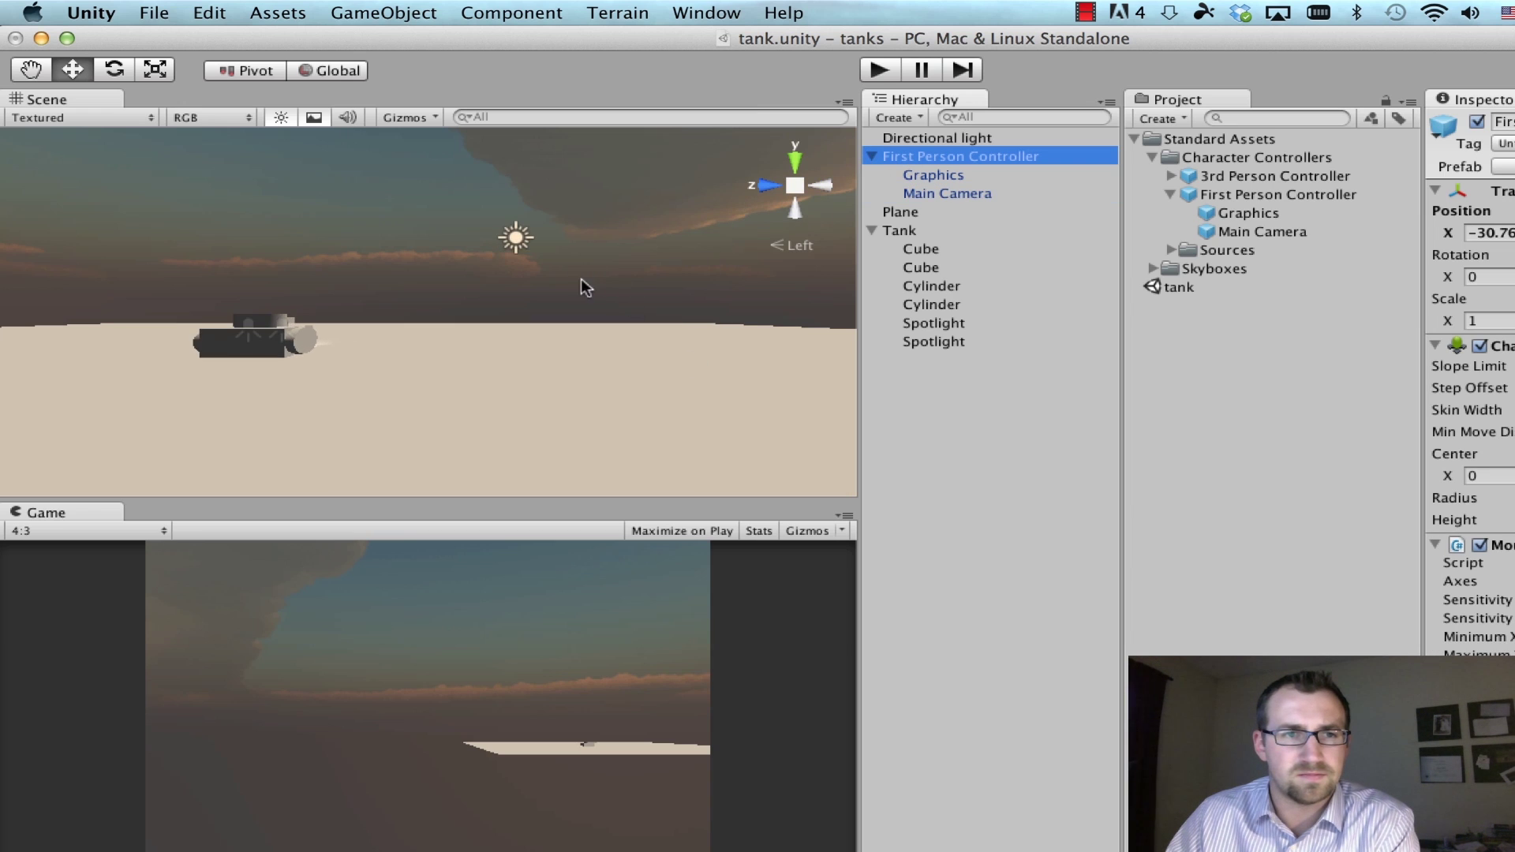
scroll(641, 280, "down", 1)
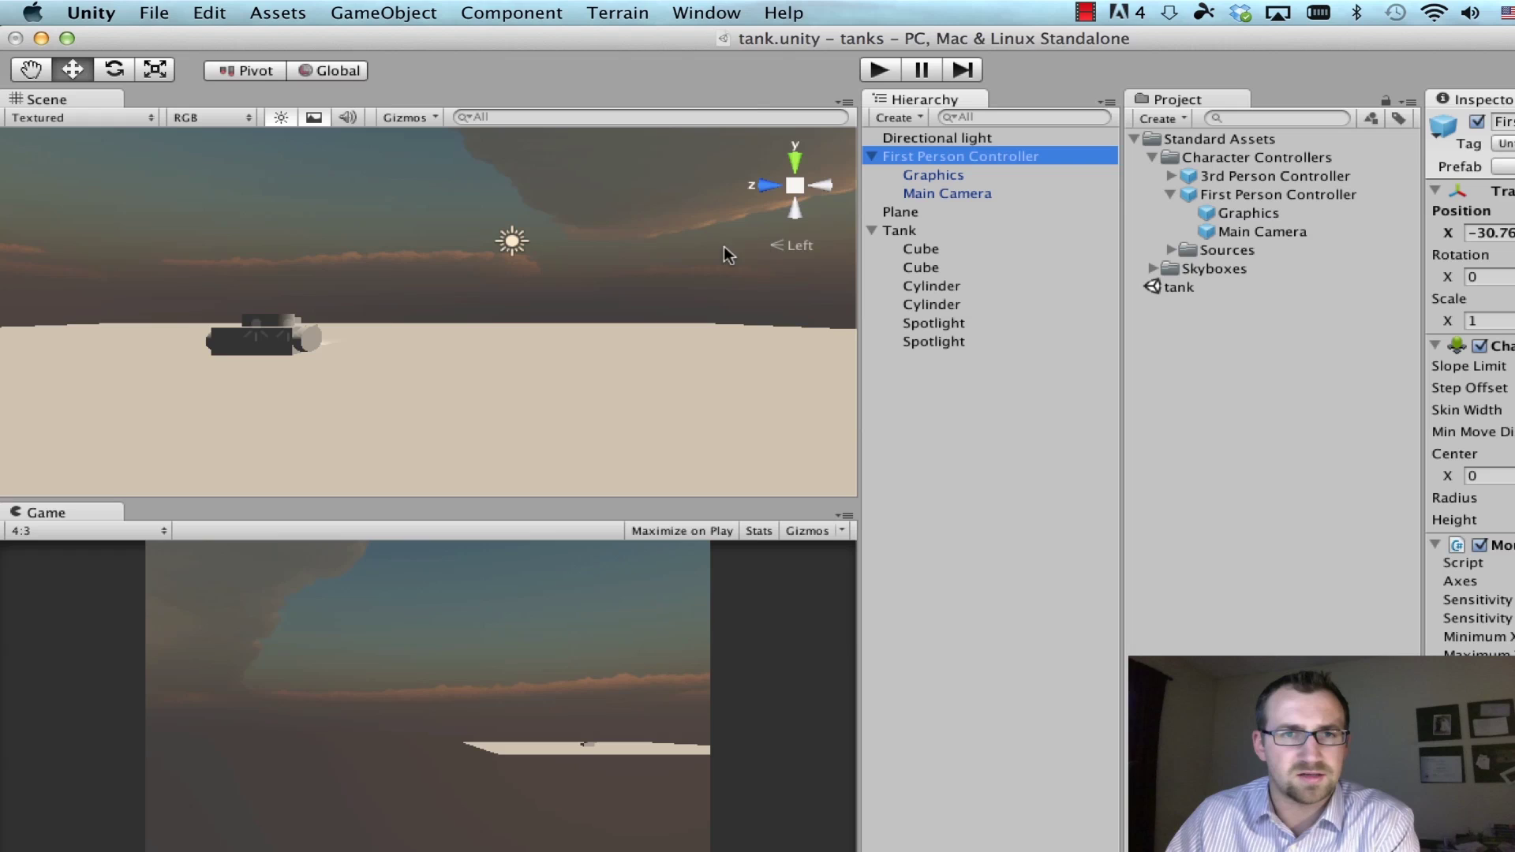
scroll(592, 245, "down", 6)
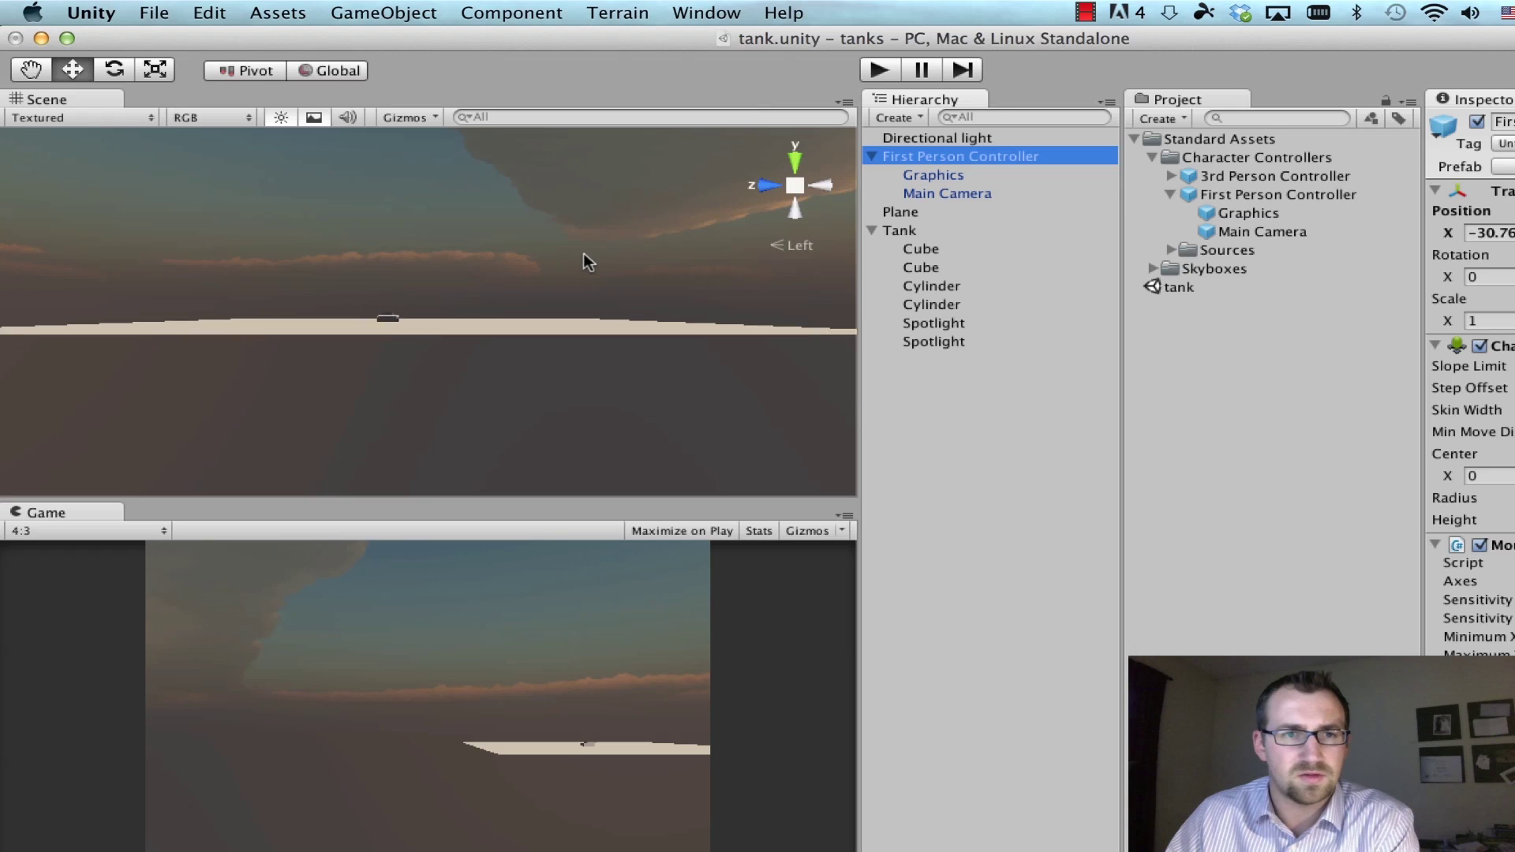
scroll(584, 253, "down", 8)
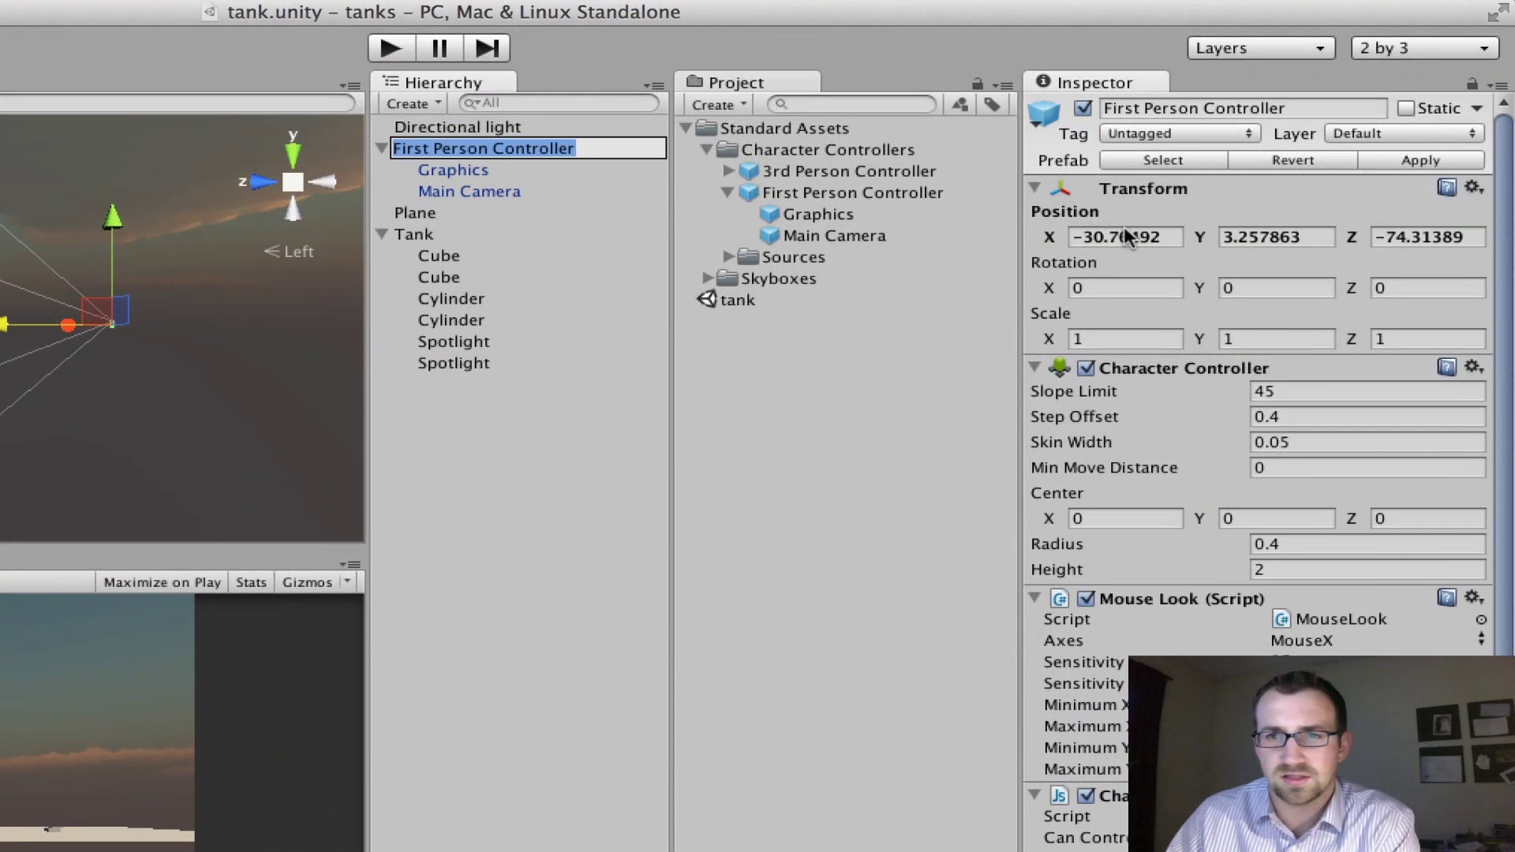
left_click(1511, 233)
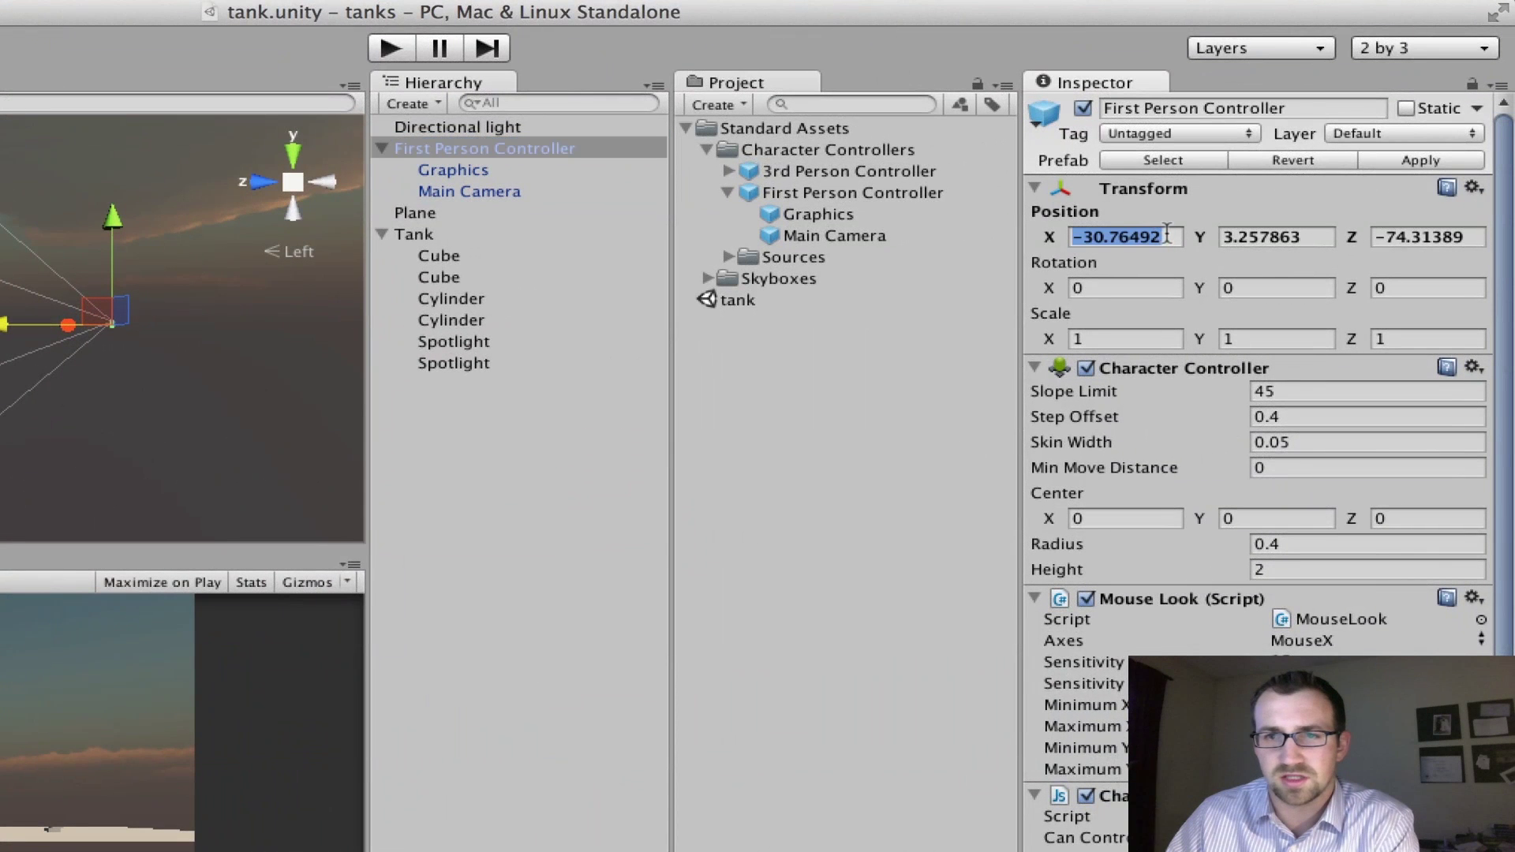
type("1")
key("Tab")
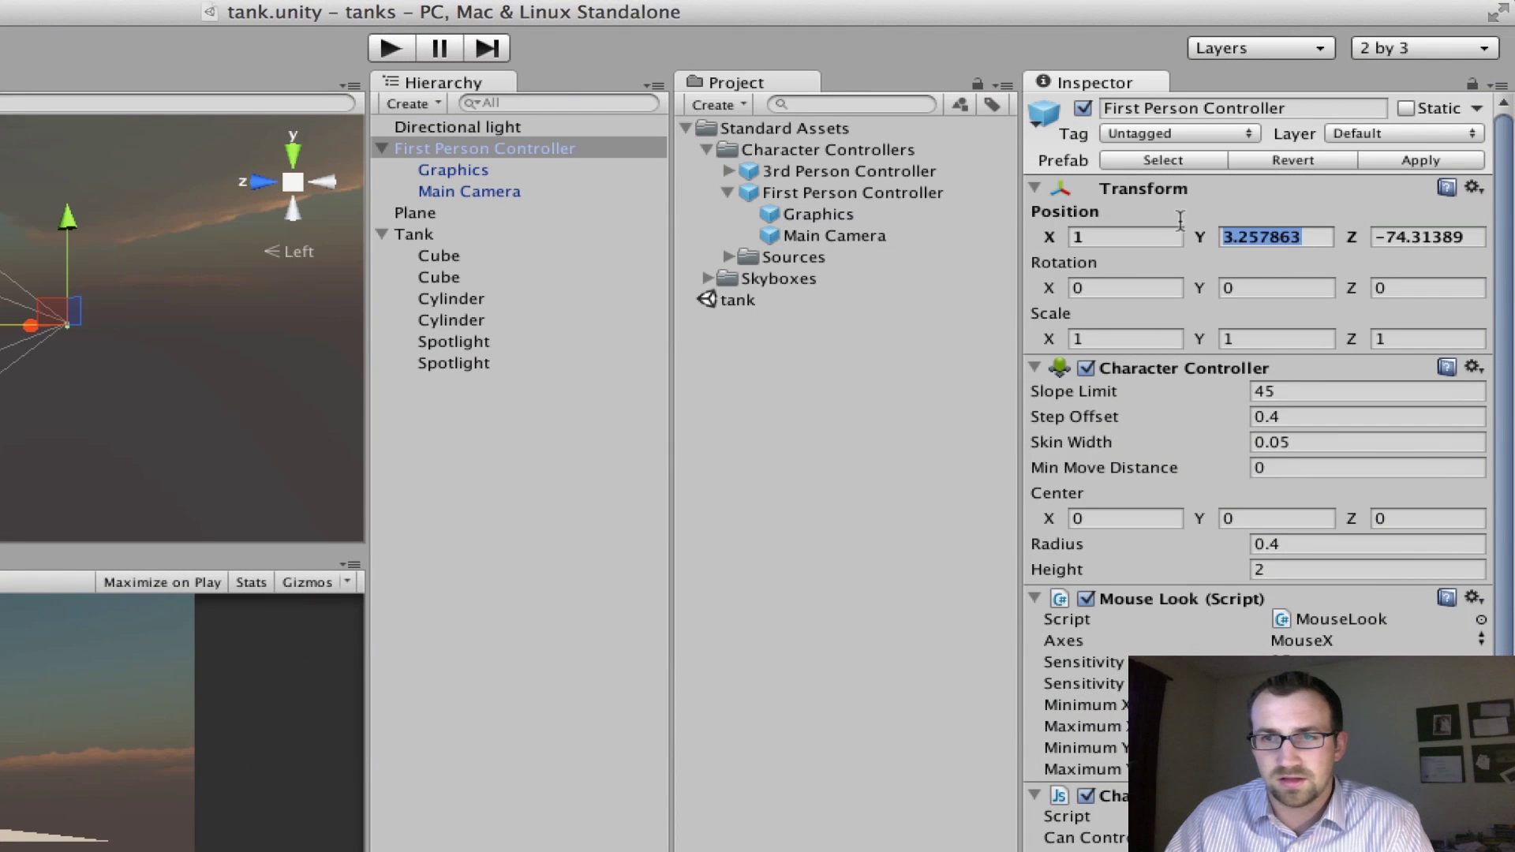
type("1")
key("Tab")
type("1")
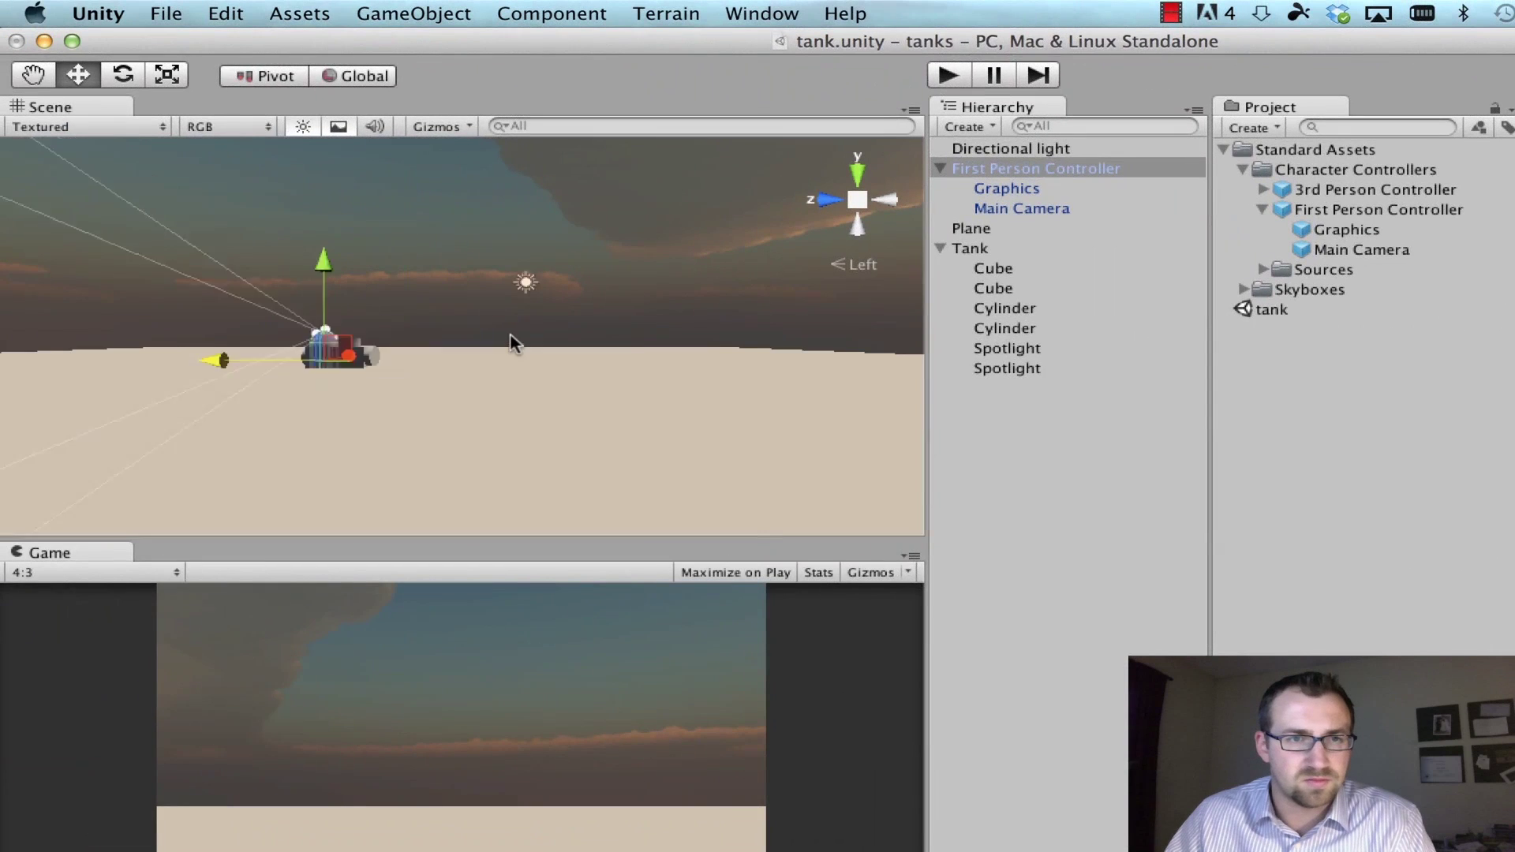
Step: Move the First Person Controller along the Z axis until it stands on the plane clear of the tank
scroll(518, 325, "up", 5)
scroll(531, 331, "down", 4)
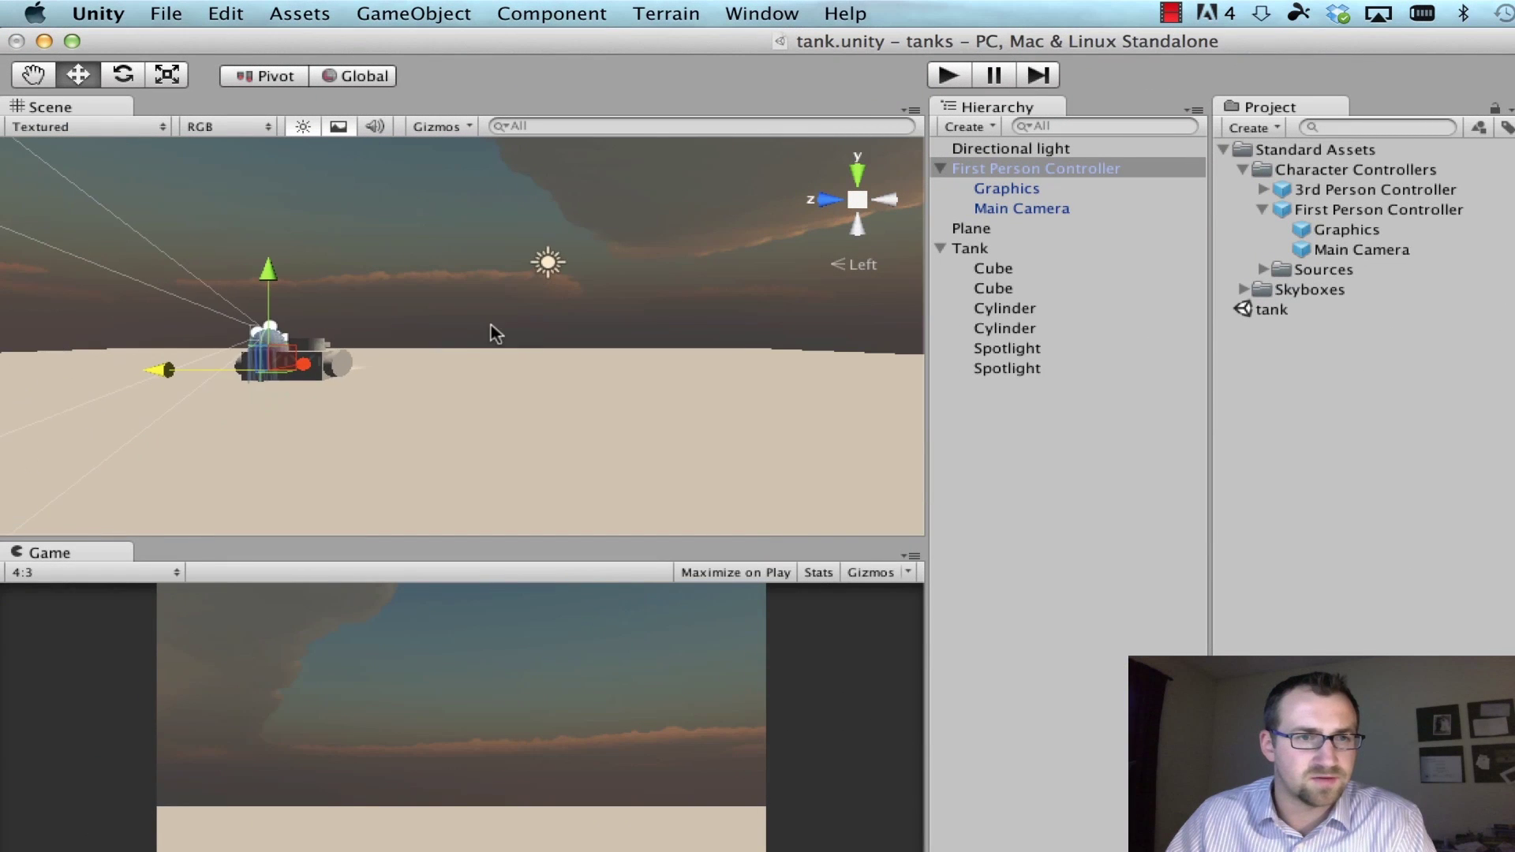
scroll(458, 327, "up", 1)
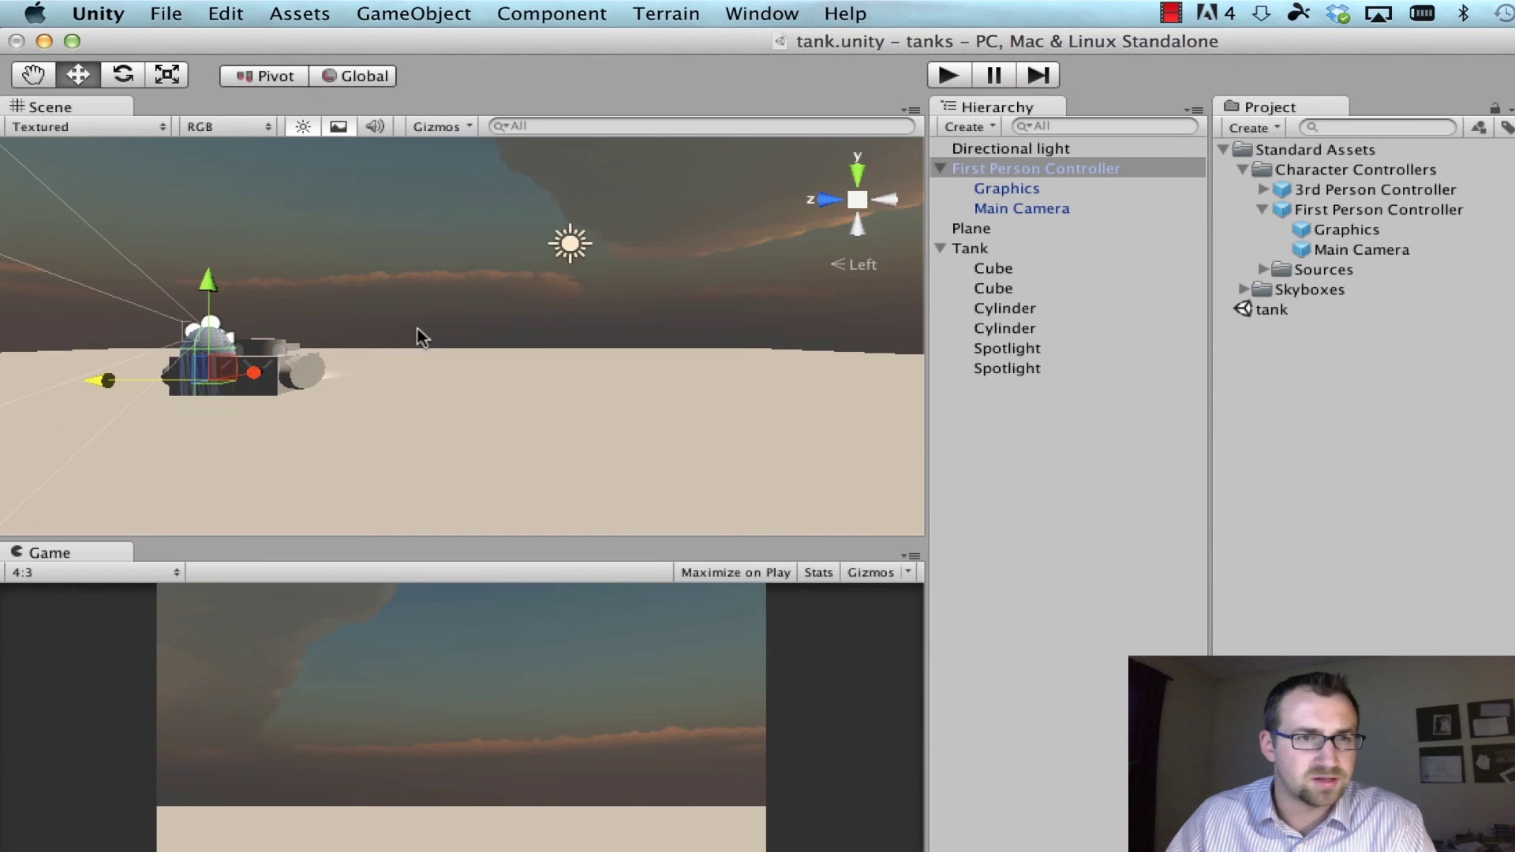
left_click_drag(205, 371, 442, 398)
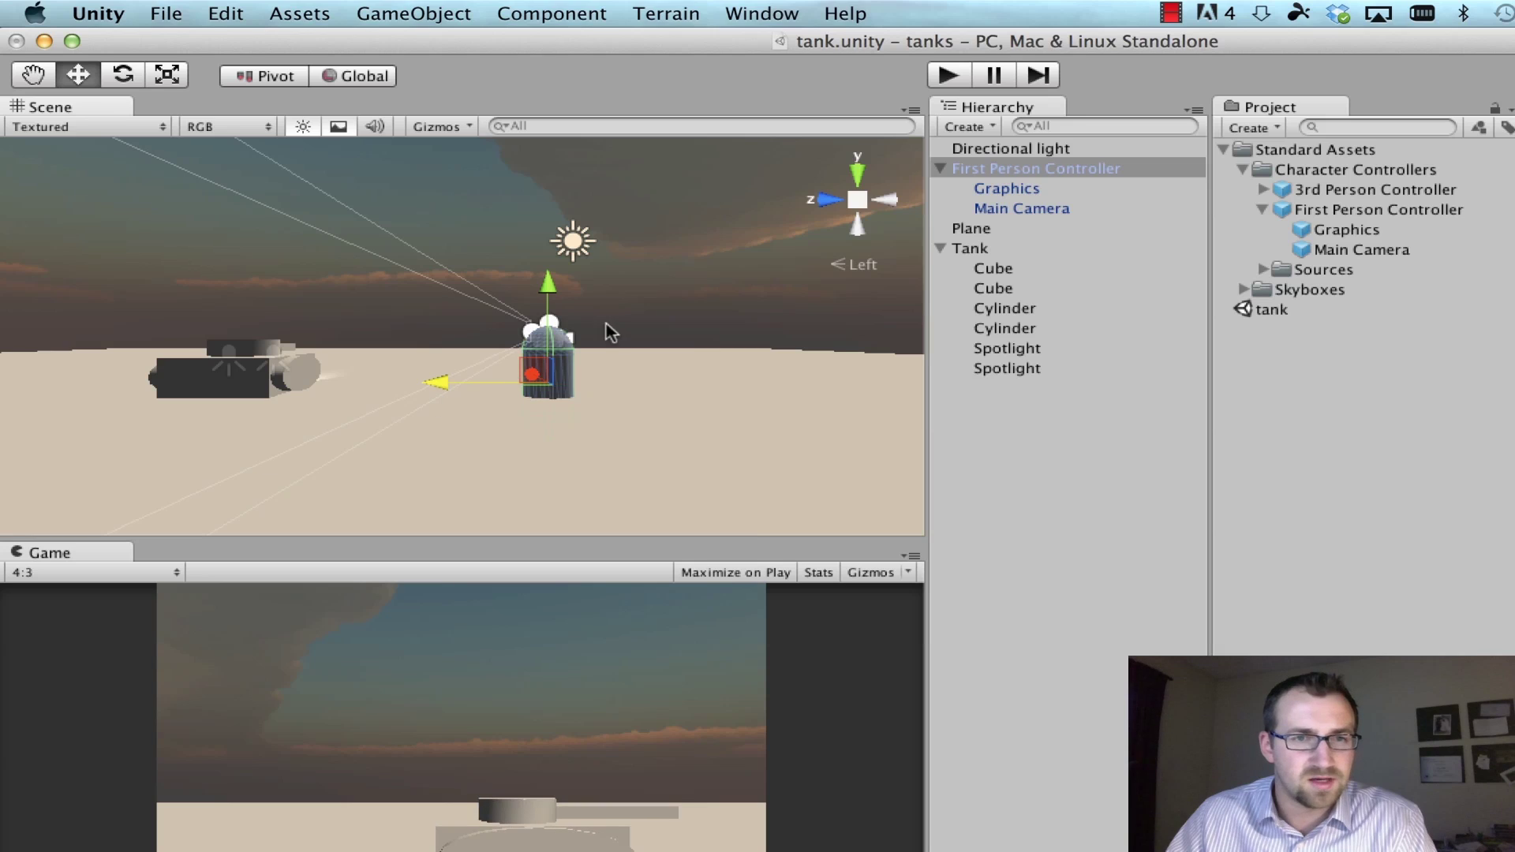
Step: Play-test the scene briefly, stop it, and raise the First Person Controller along the Y axis until its whole capsule clears the plane
left_click(947, 76)
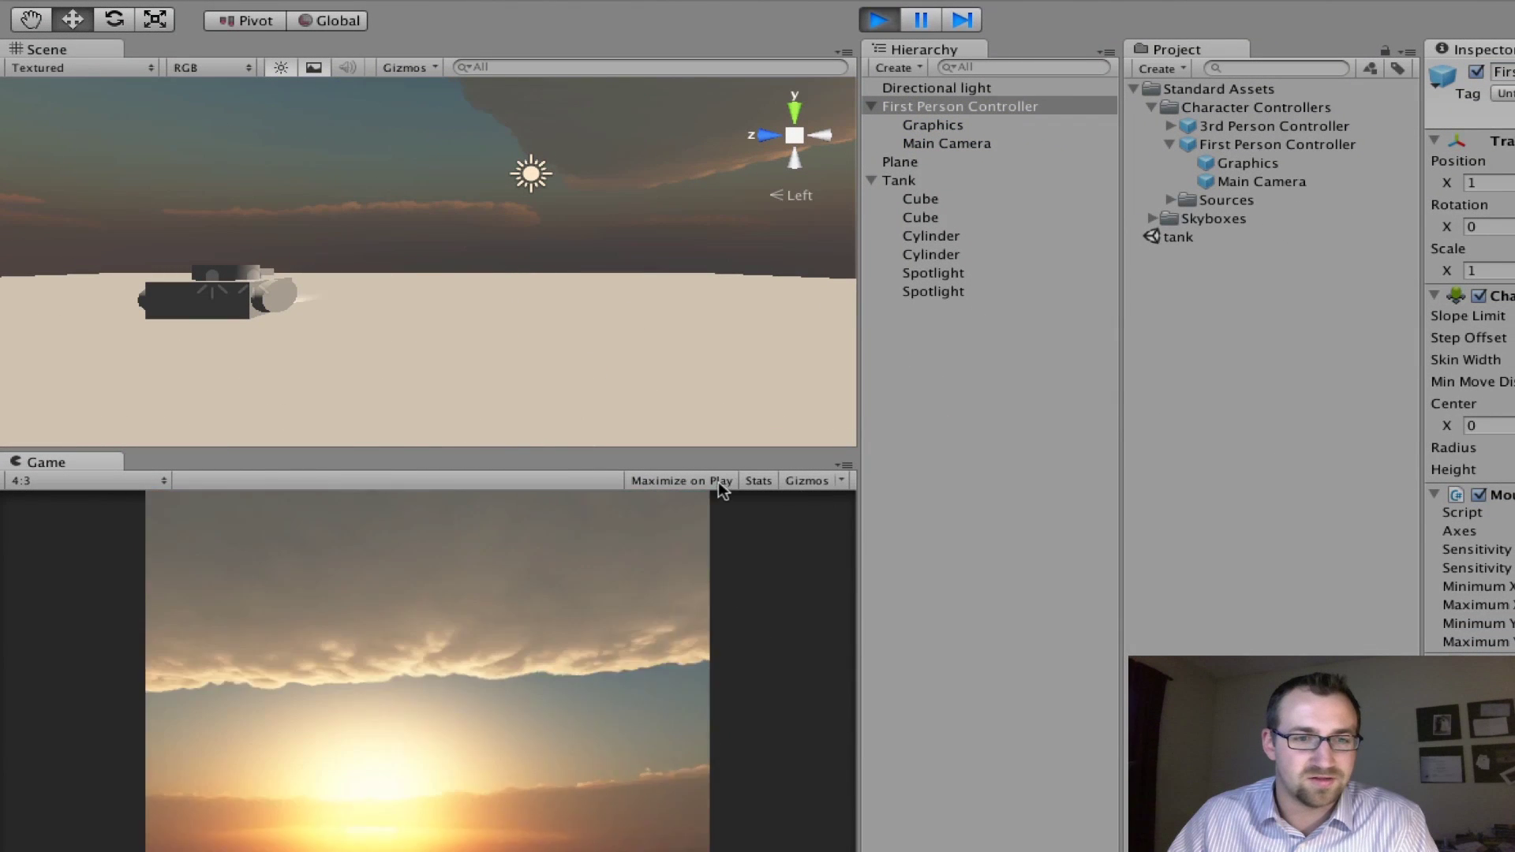
left_click(880, 21)
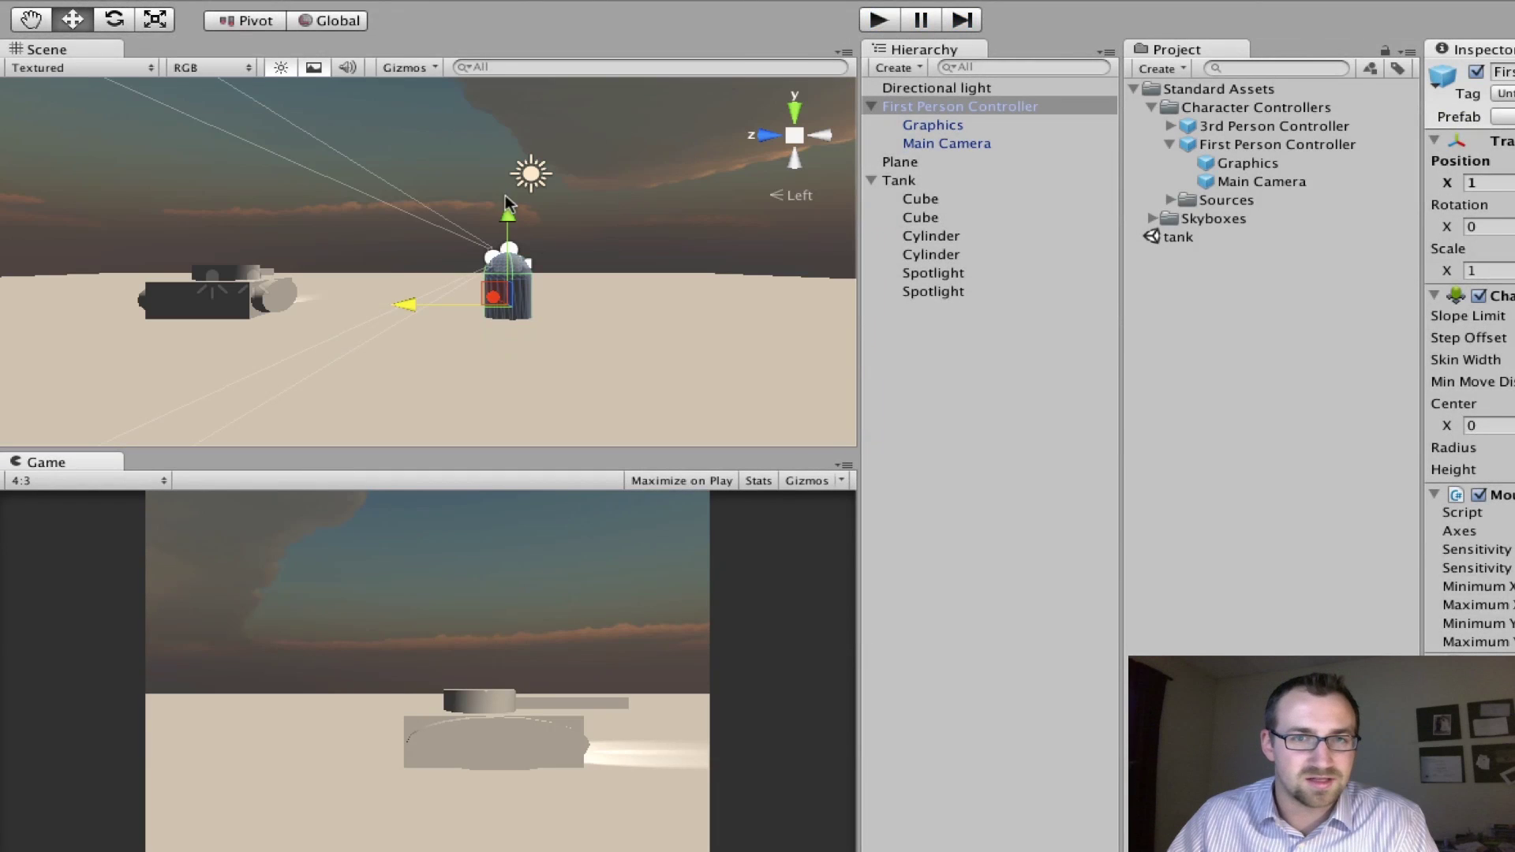
left_click_drag(508, 227, 511, 162)
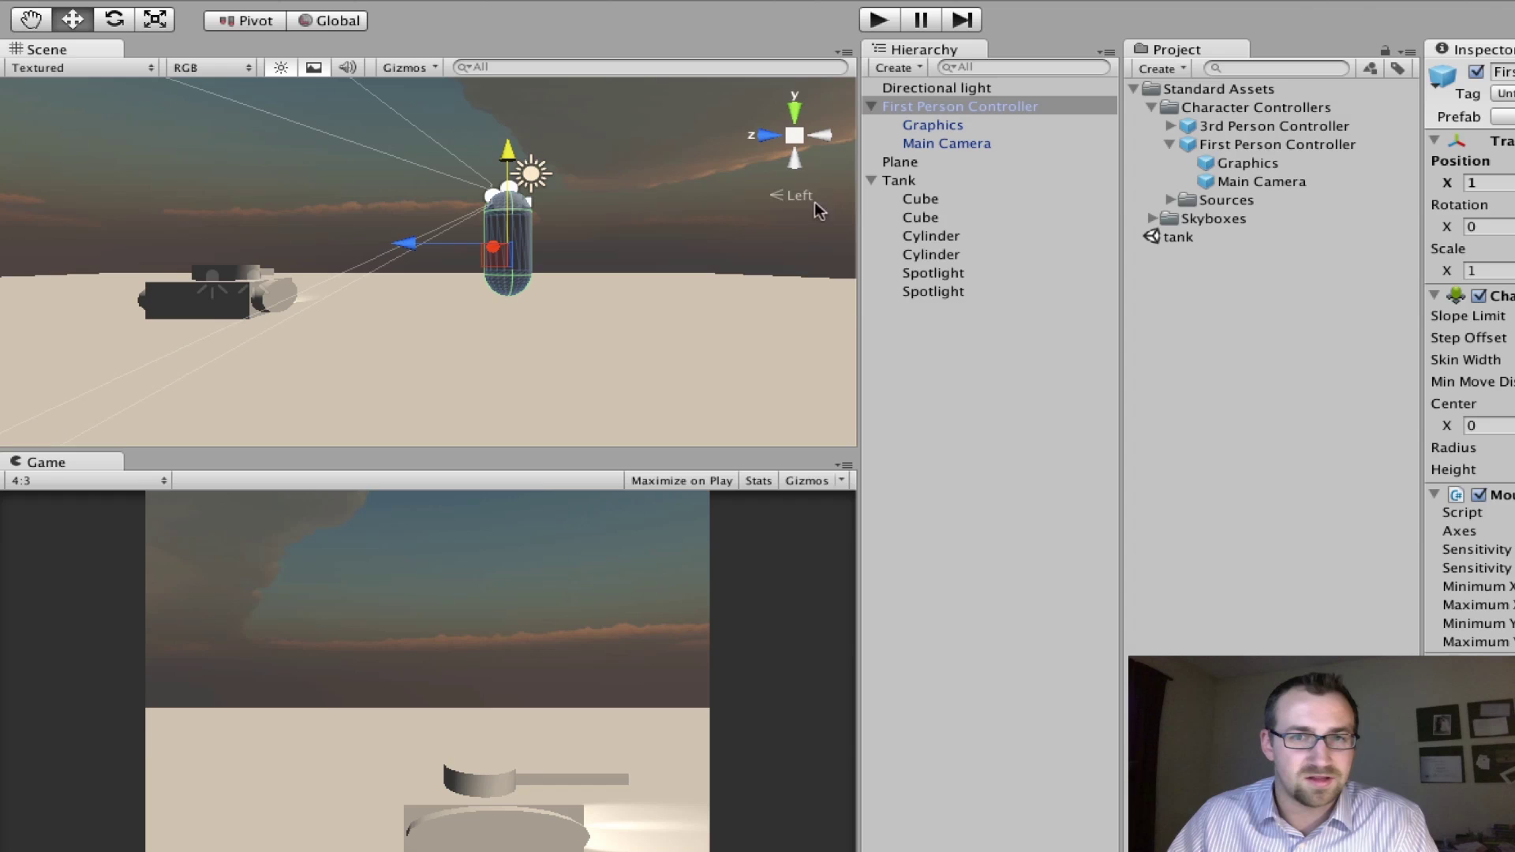
Step: Play the scene and walk the First Person Controller forward and backward around the tank to check its movement and view from several sides
left_click(885, 22)
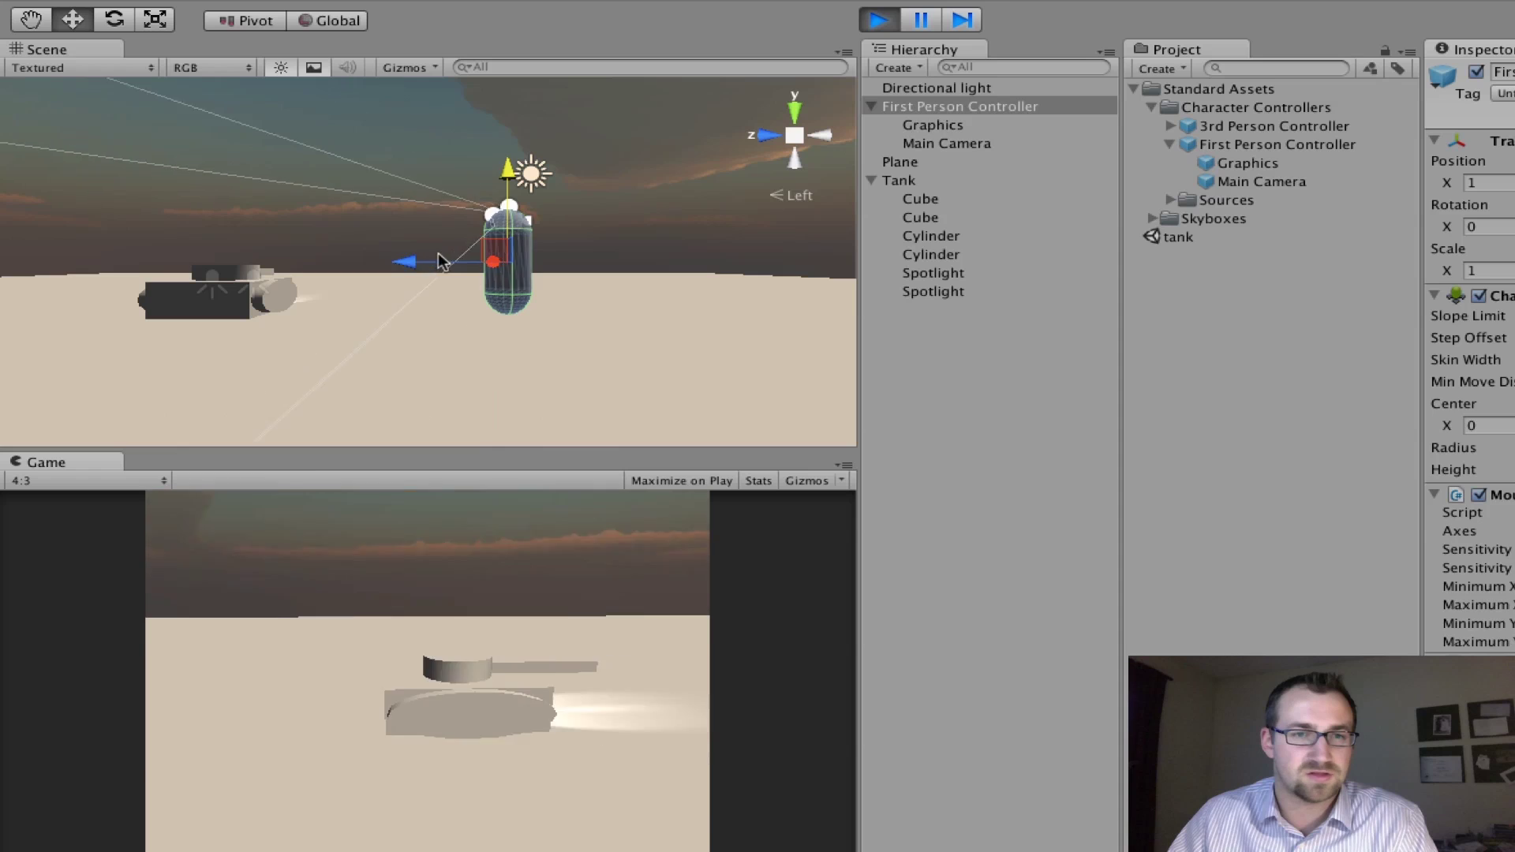
left_click(499, 261)
key("w")
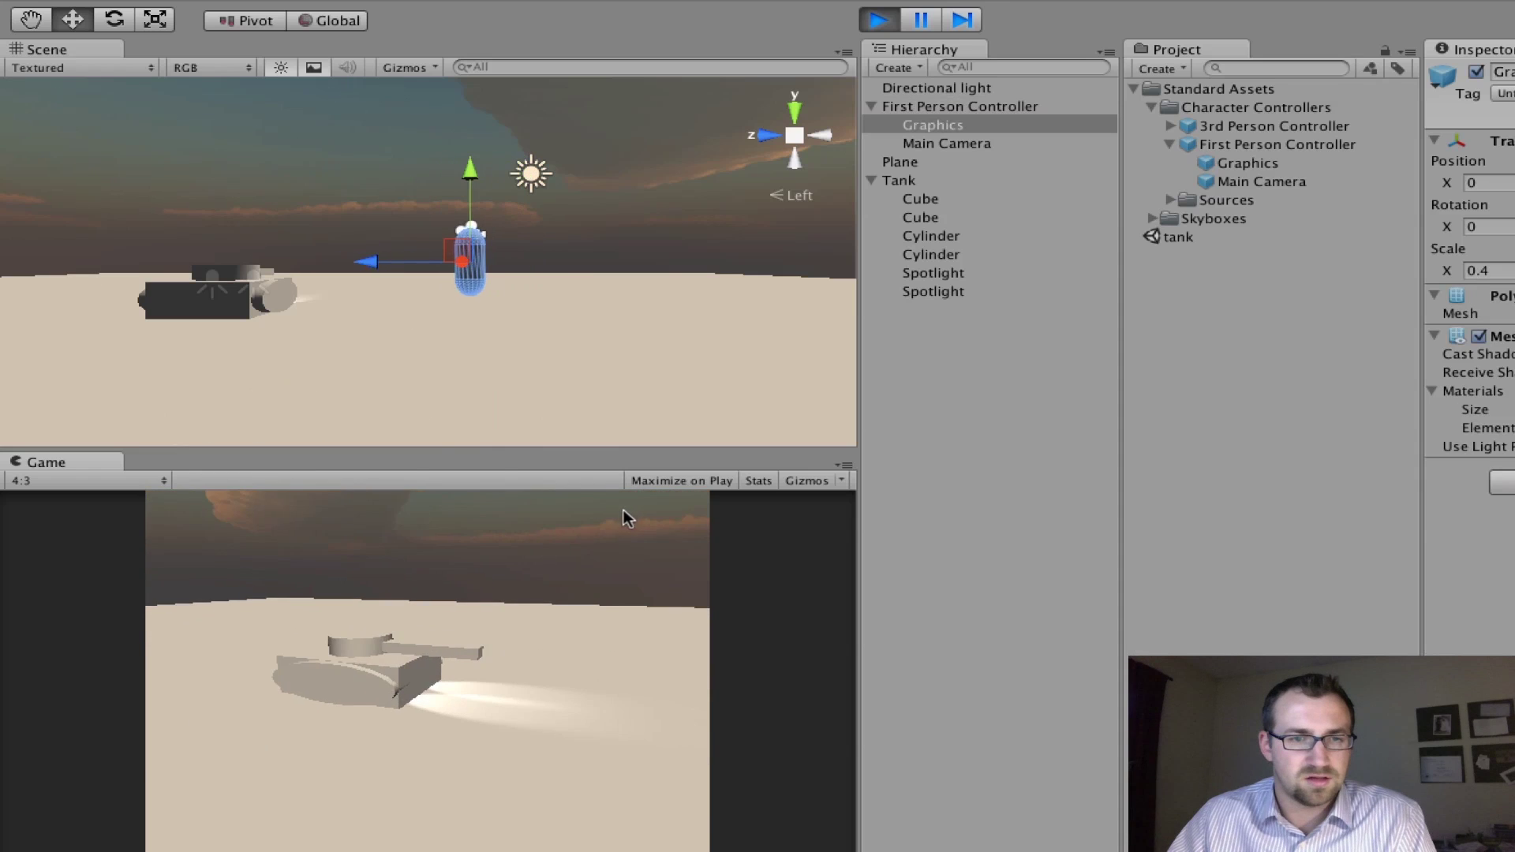
key("w")
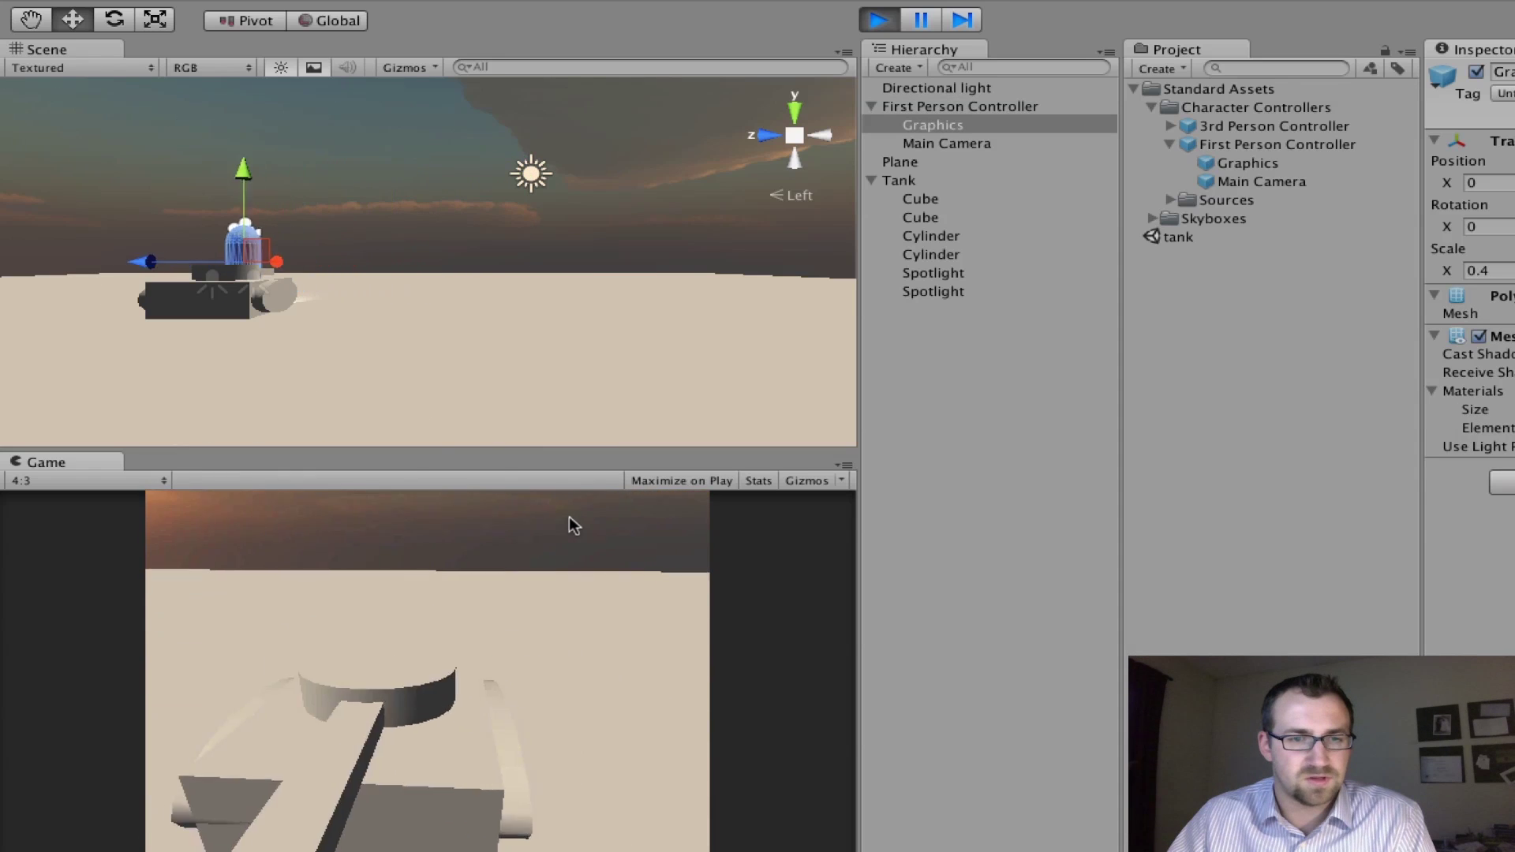
key("s")
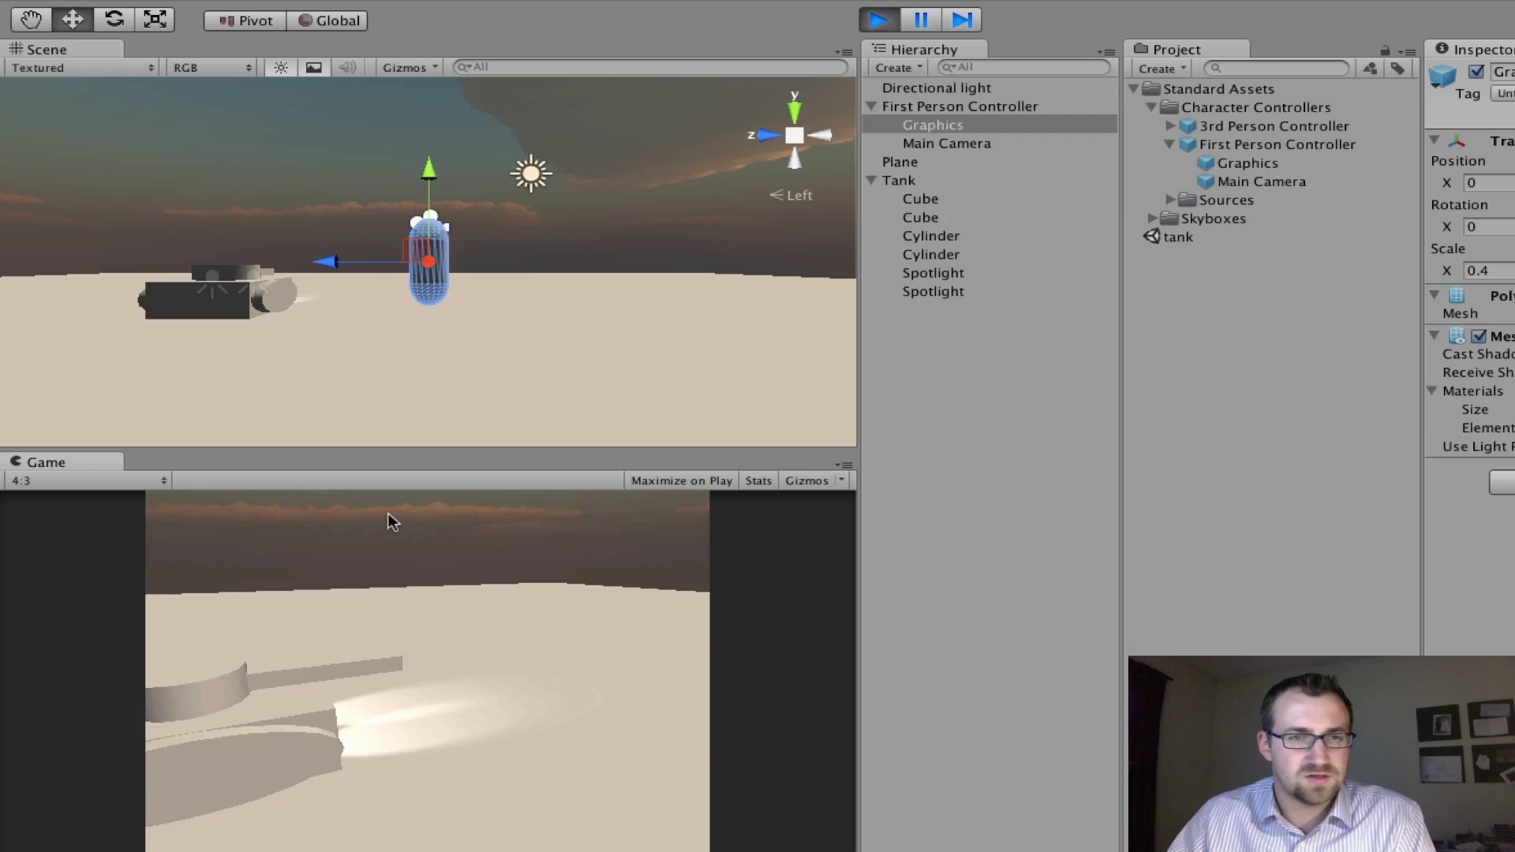
key("w")
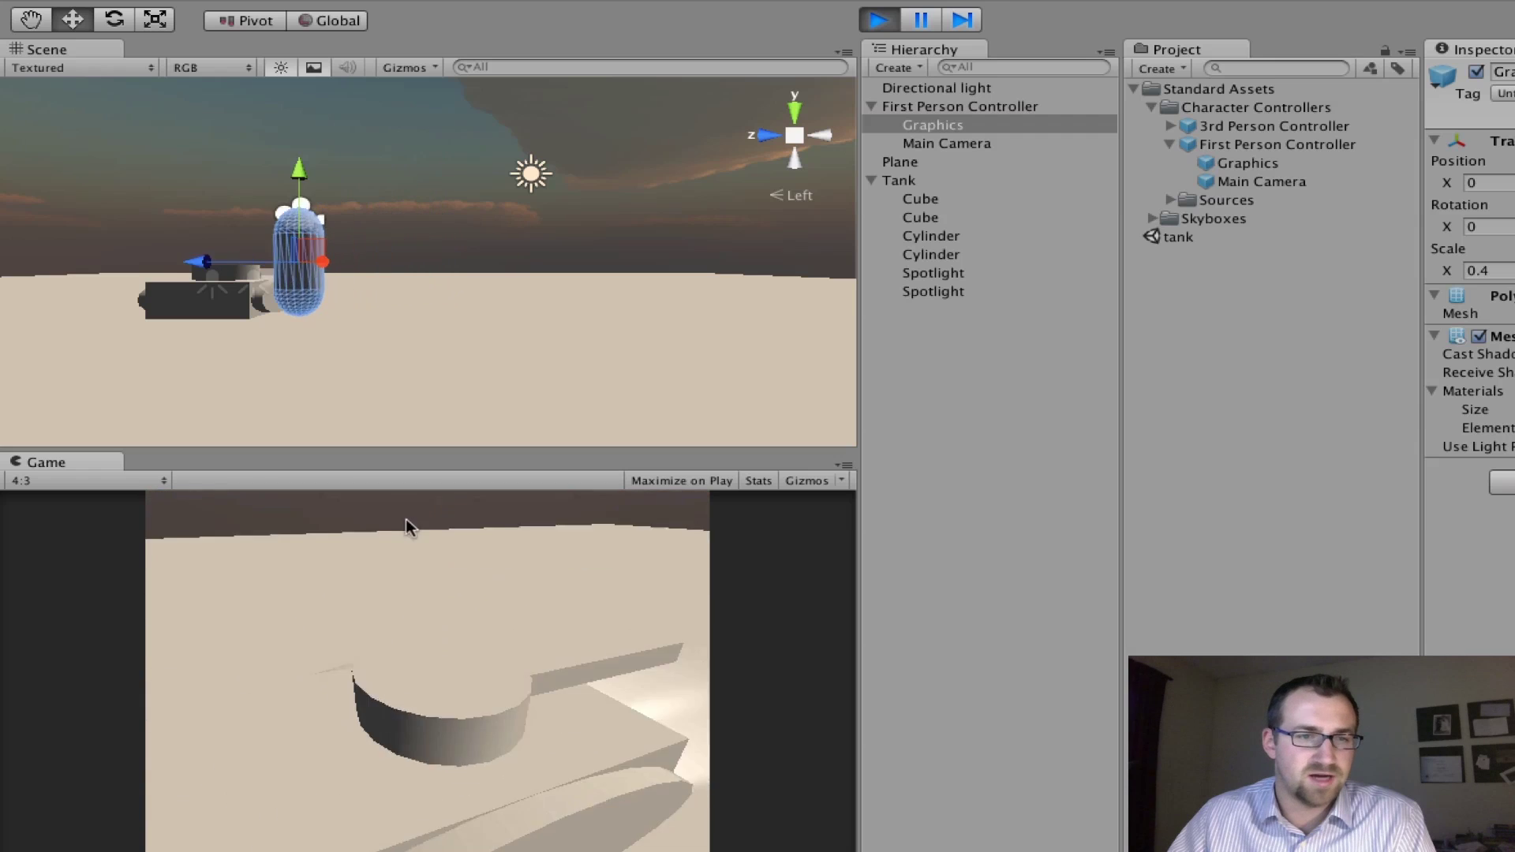
key("s")
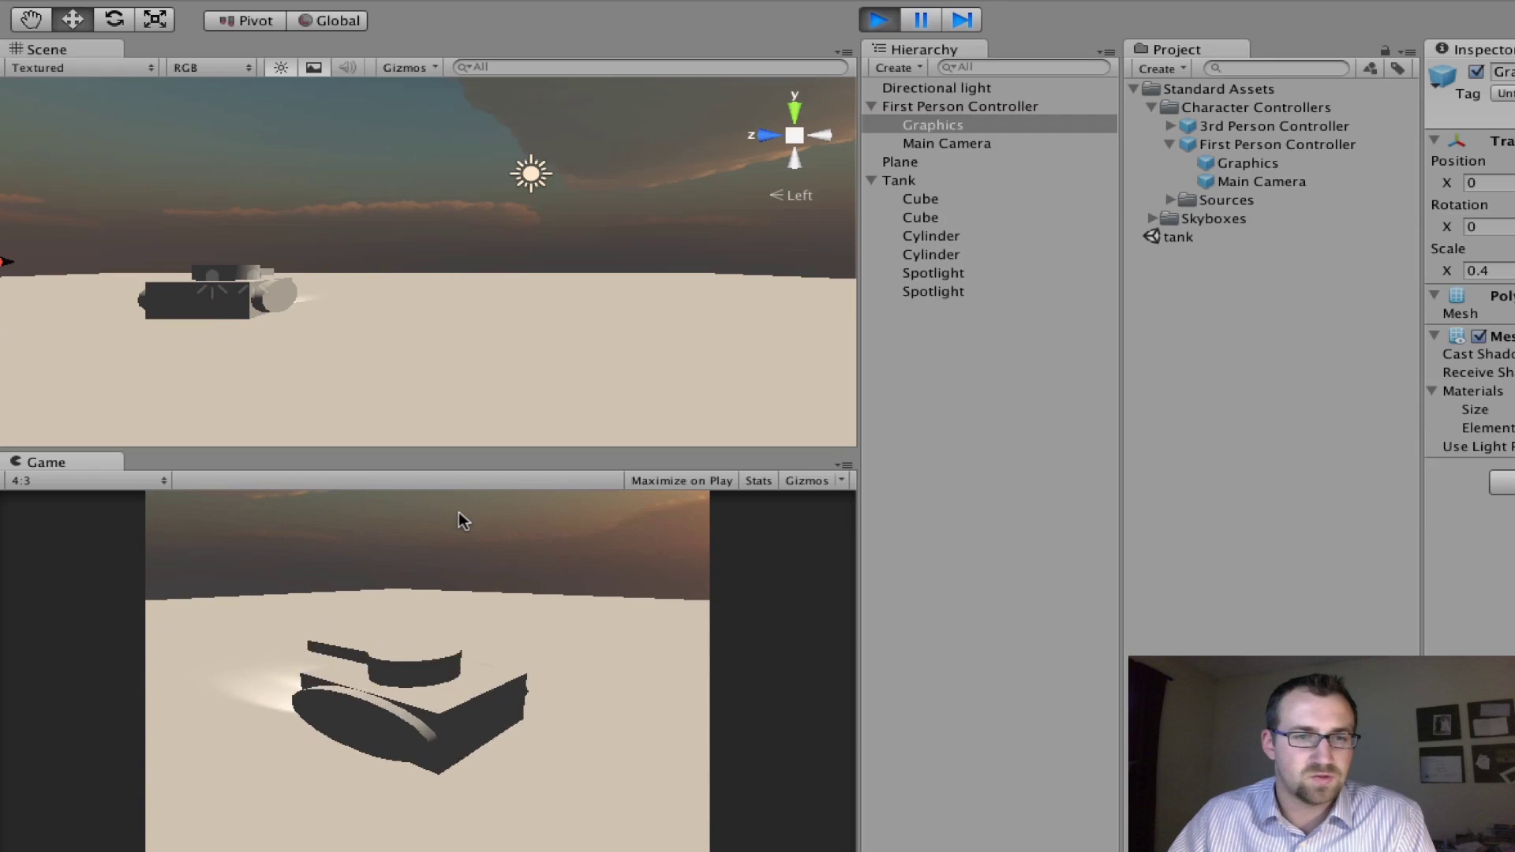
key("w")
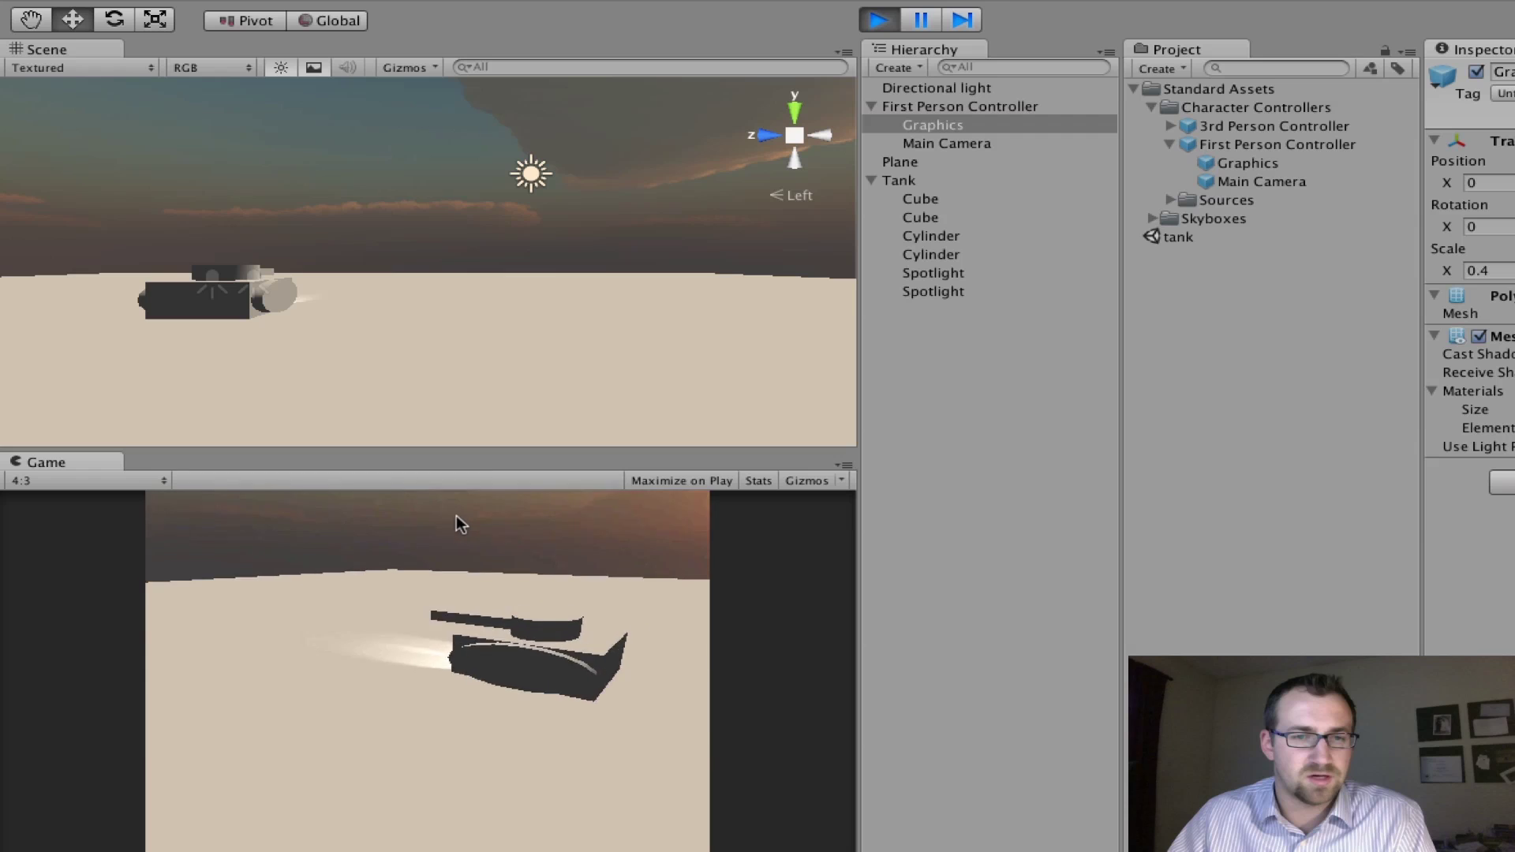
key("s")
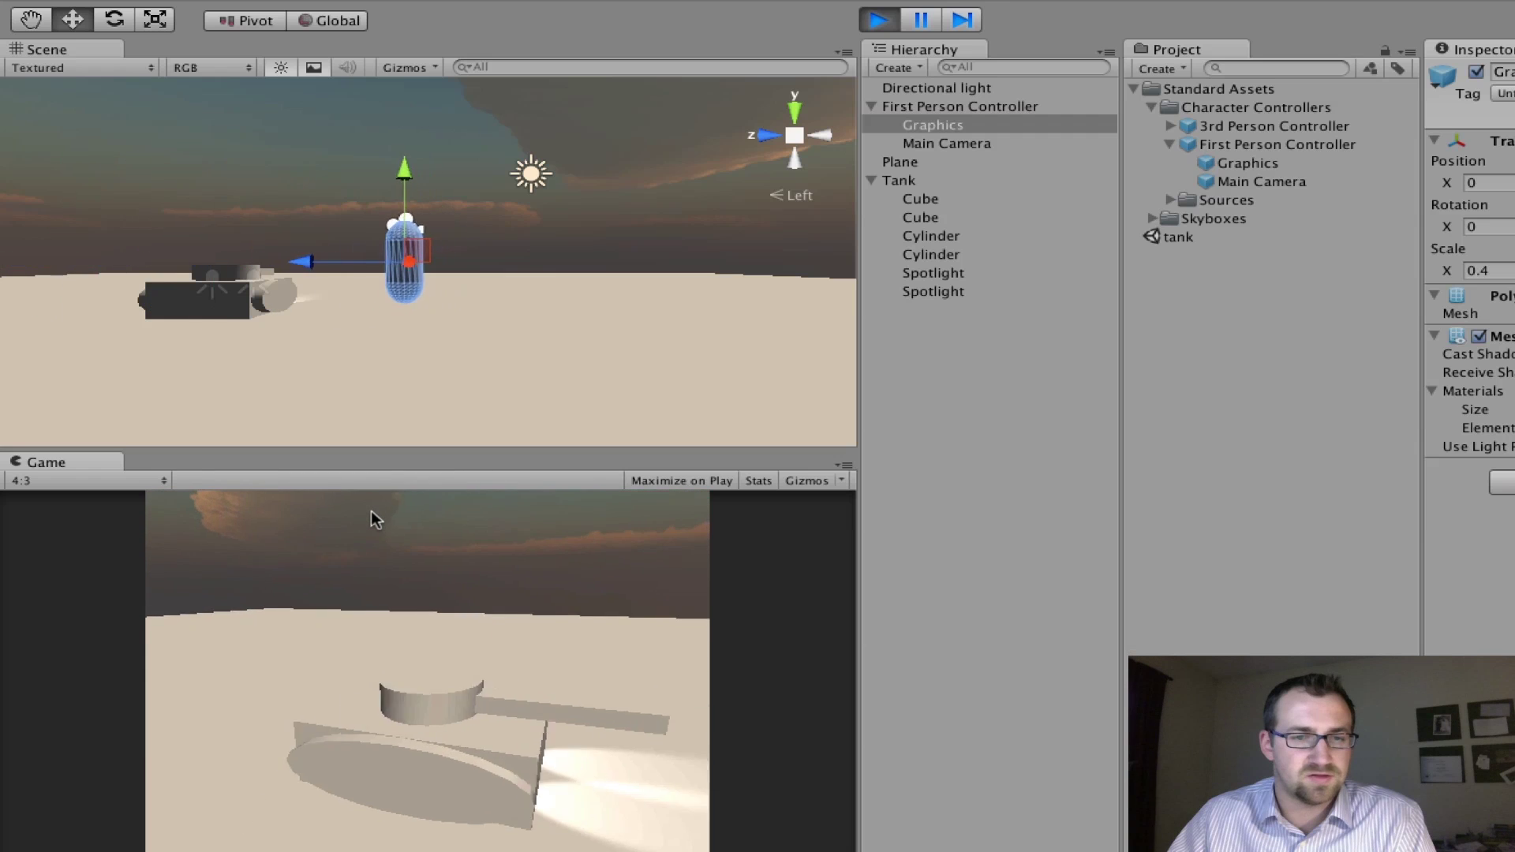
key("s")
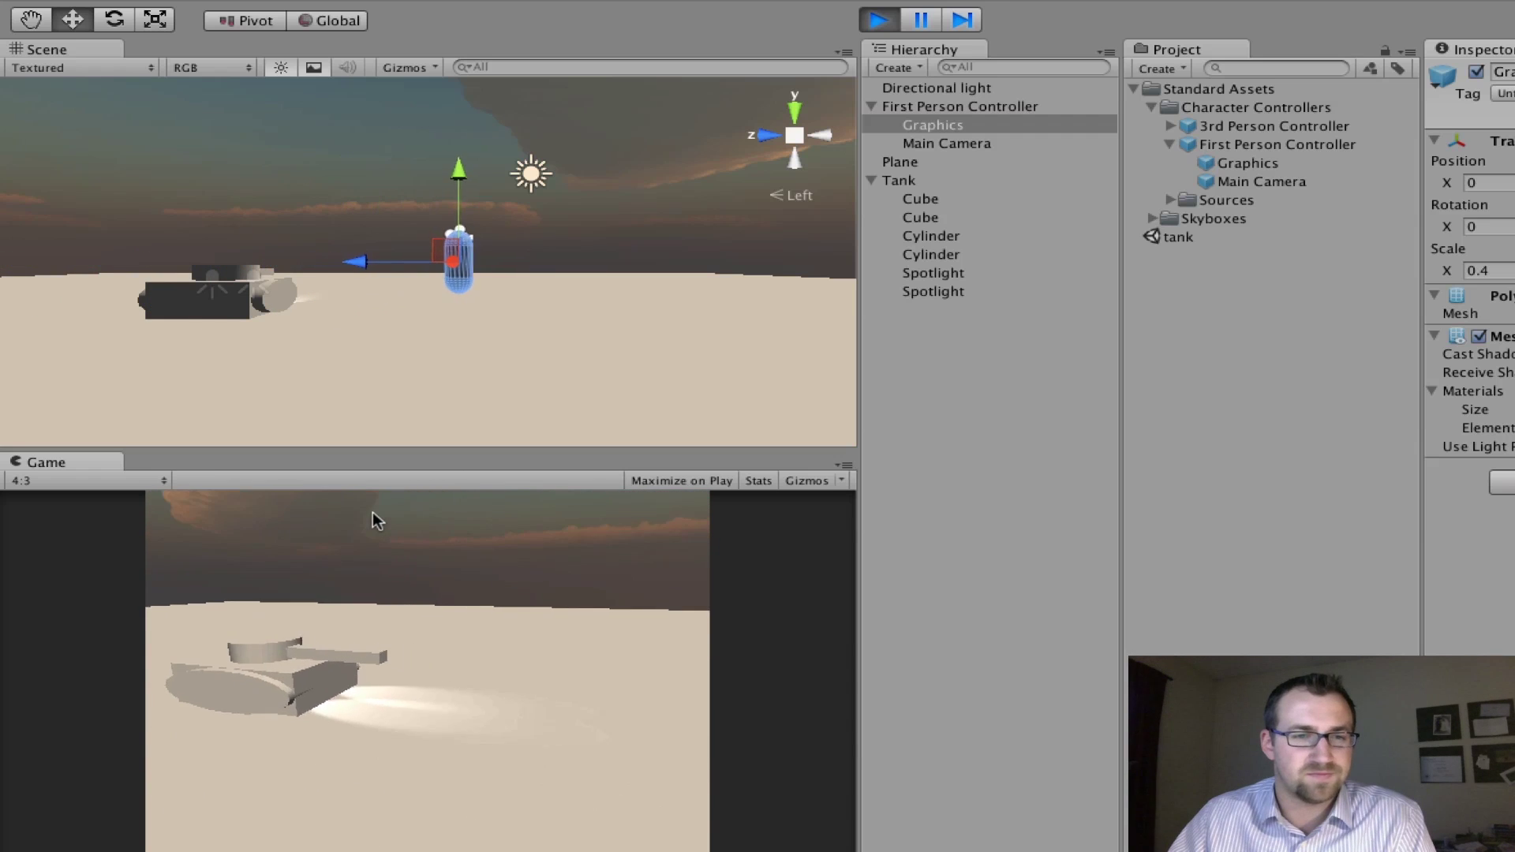